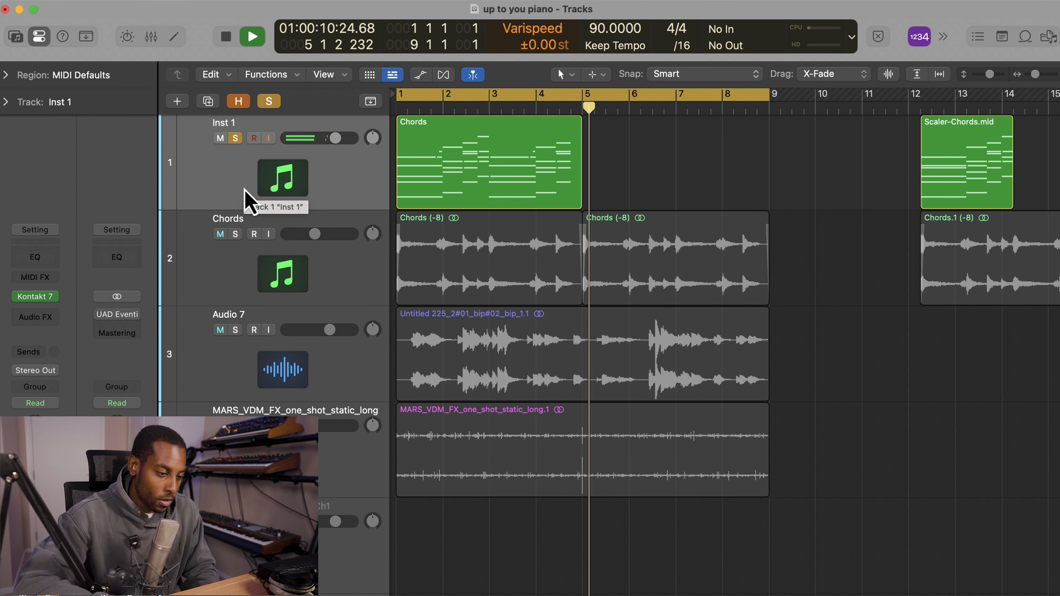
# - Stop playback and view the Kontakt 7 instrument loaded on the Inst 1 track
pyautogui.press('space')
pyautogui.click(35, 296)
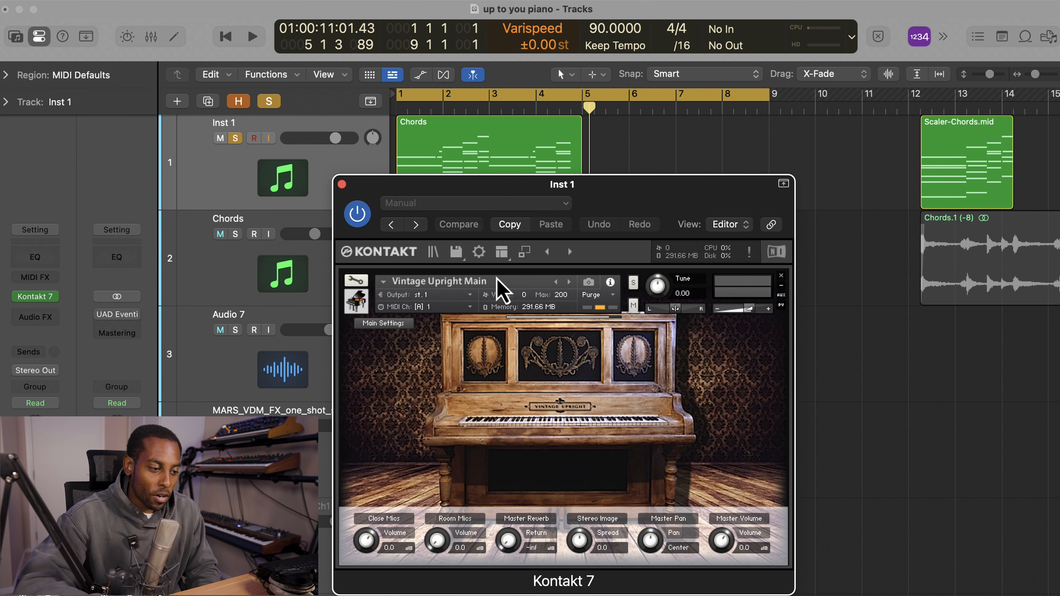
pyautogui.click(341, 184)
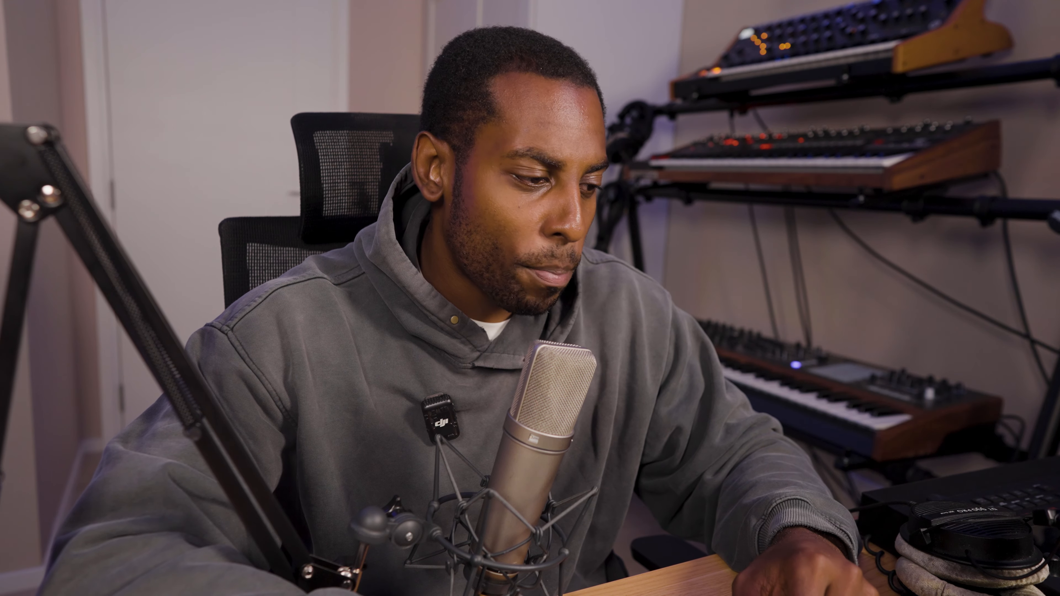
# - Inspect the Capitol Chambers reverb on the Chords track and audition the soloed chords
pyautogui.click(35, 302)
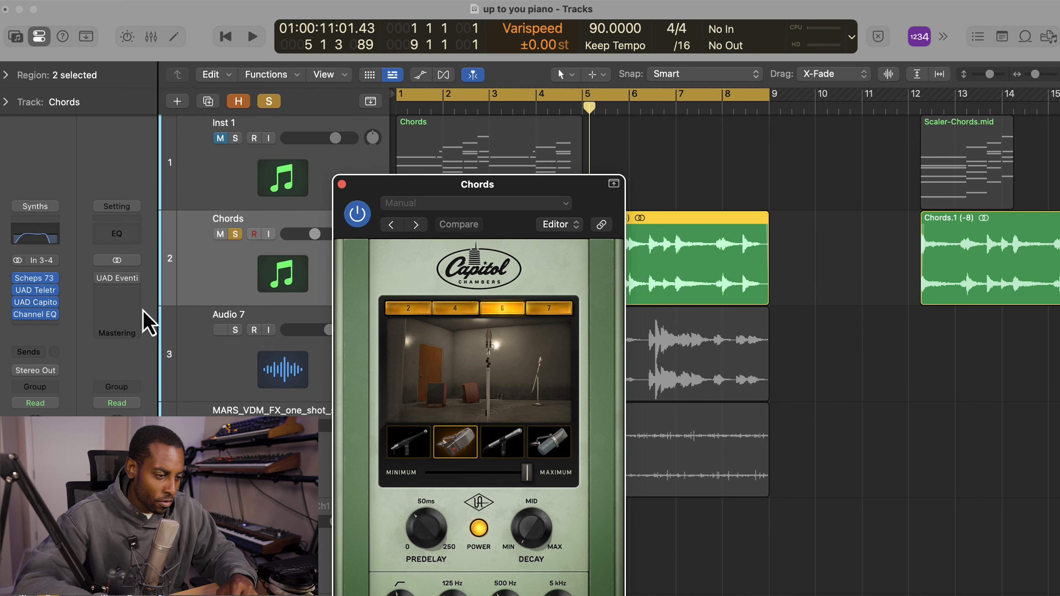
pyautogui.click(341, 184)
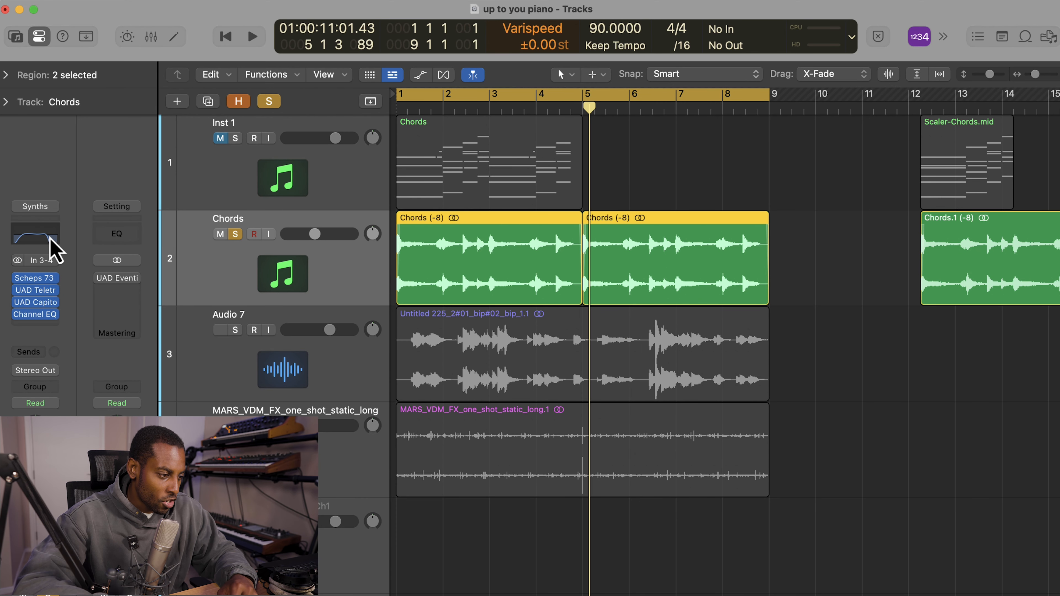
pyautogui.press('space')
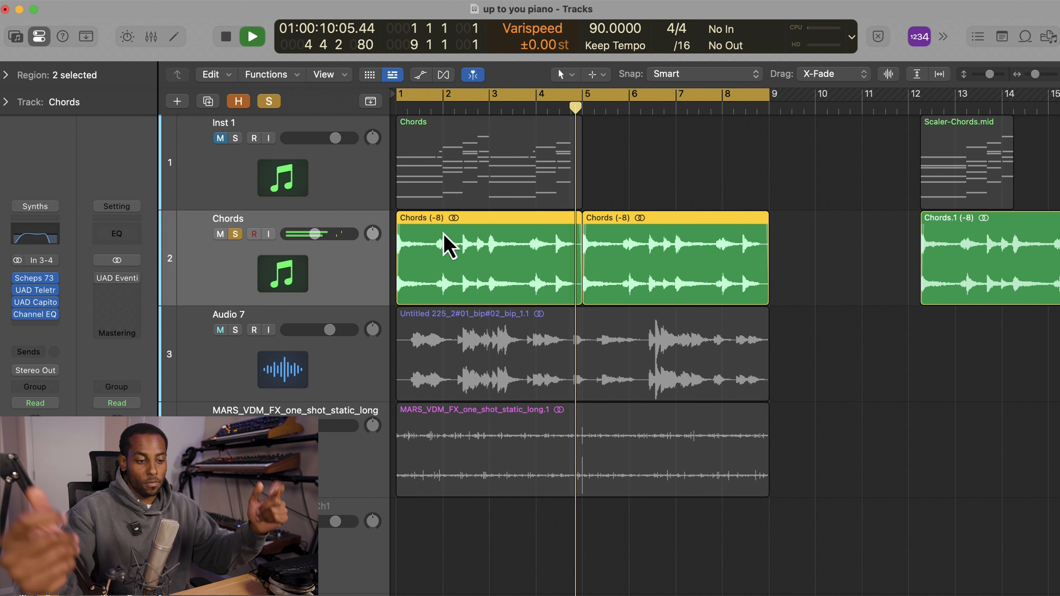
pyautogui.press('space')
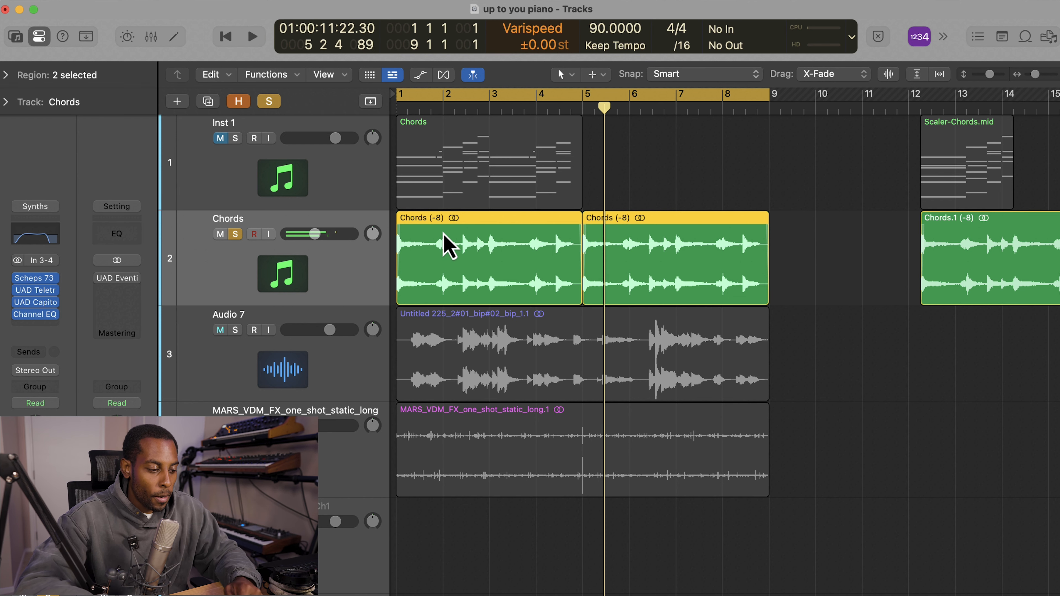
# - Lower the Varispeed deviation to -4.00 st with the Audio 7 track selected and audition the chords from the start
pyautogui.click(305, 369)
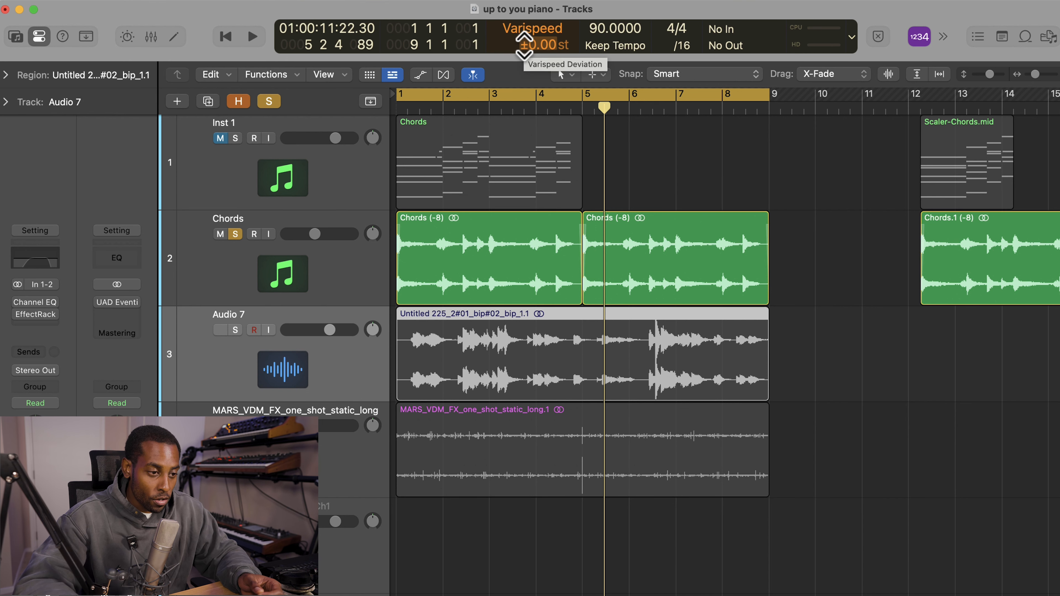
pyautogui.press('Return')
pyautogui.press('space')
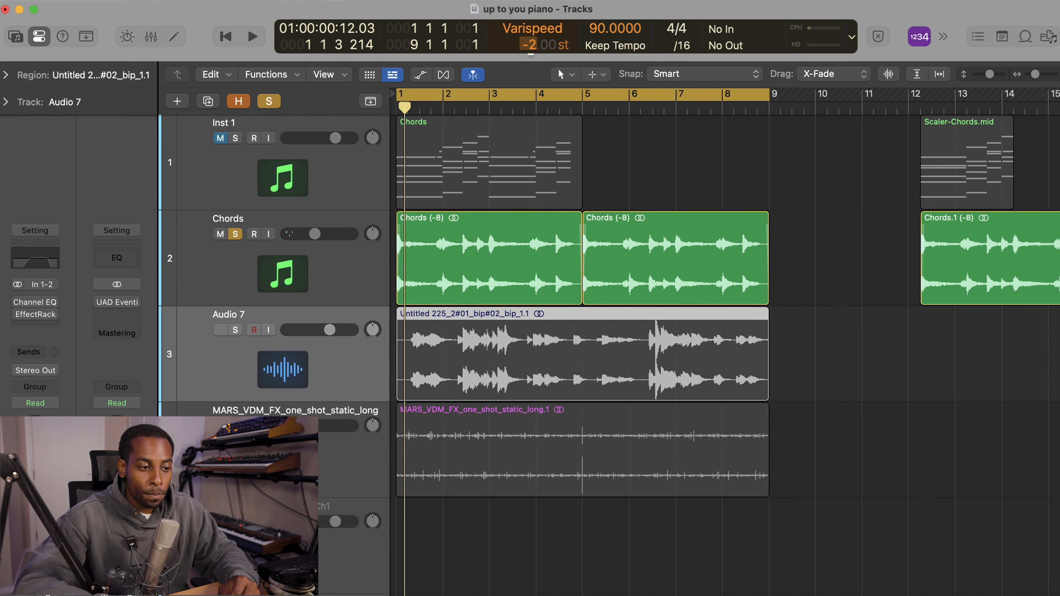
pyautogui.hotkey('ctrl', 'm')
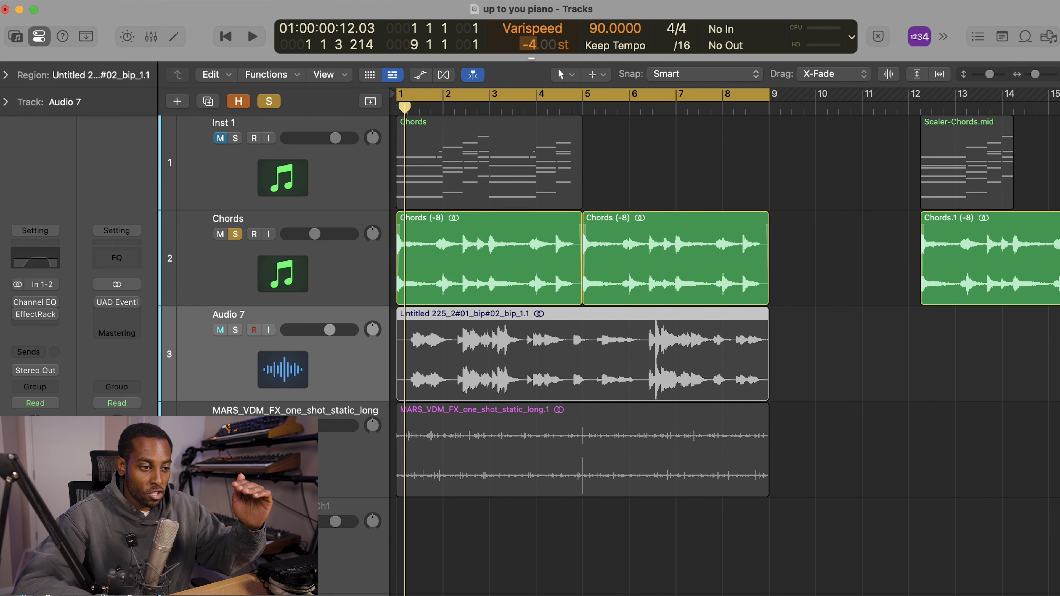
pyautogui.press('space')
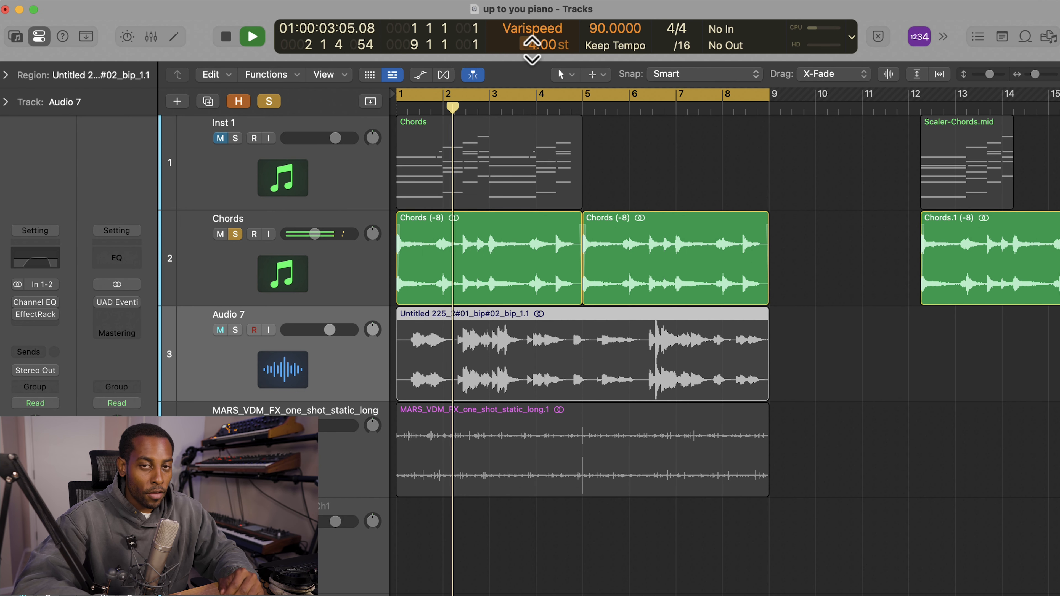
pyautogui.press('space')
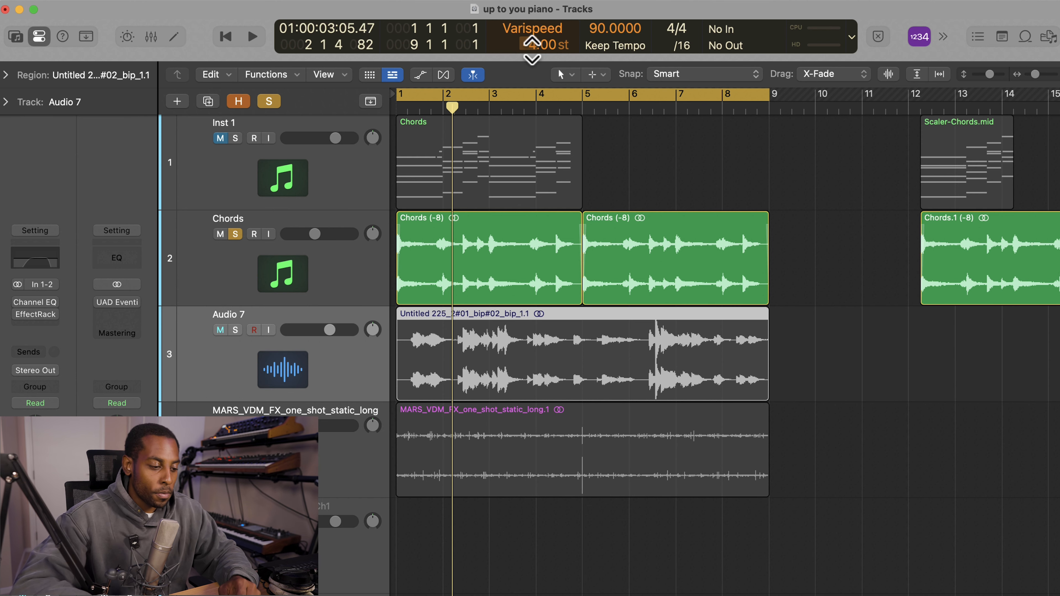
# - Solo the Audio 7 track alongside the Chords track and play both from the start
pyautogui.click(235, 330)
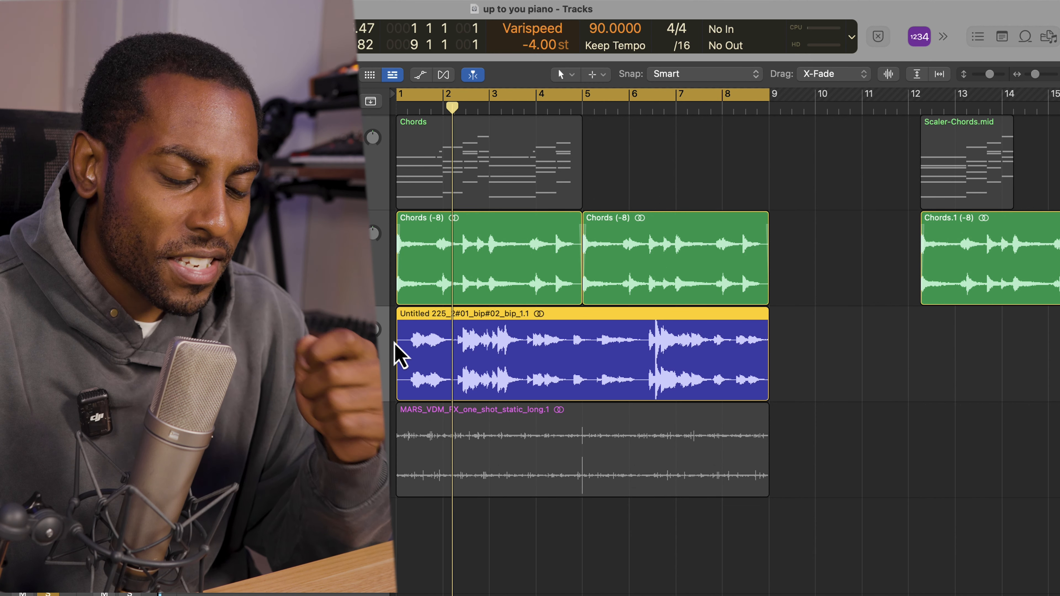
pyautogui.press('Return')
pyautogui.press('space')
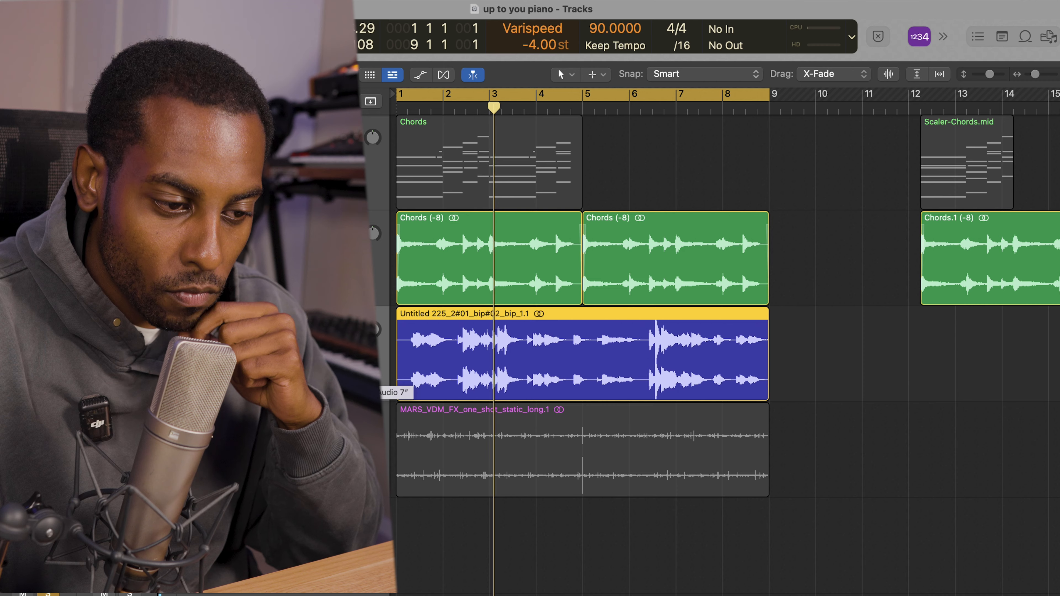
# - Reset the Varispeed deviation to 0.00 st and audition the soloed Chords and Audio 7 tracks
pyautogui.doubleClick(525, 42)
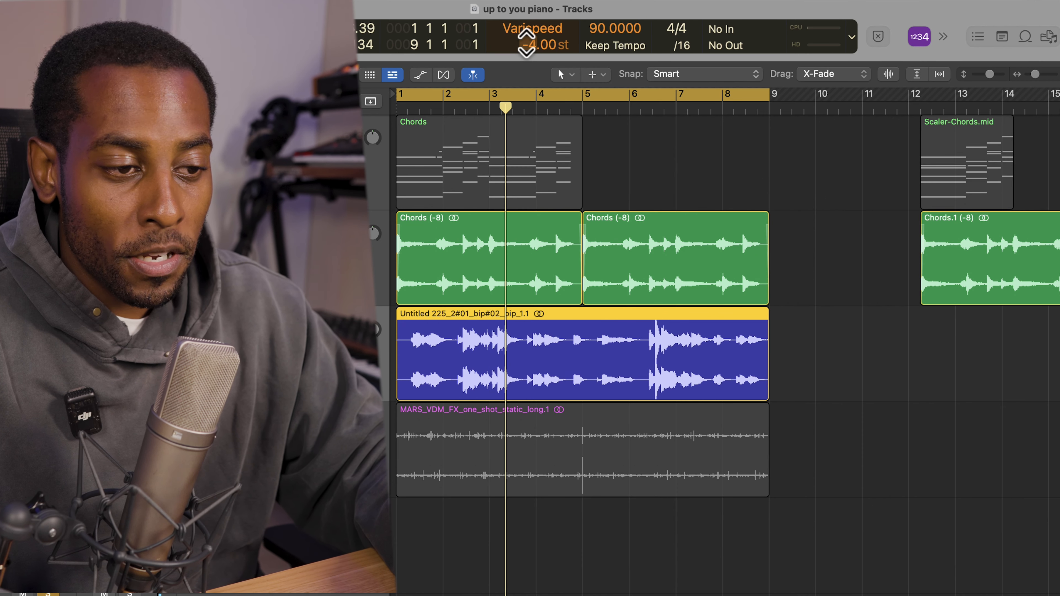
pyautogui.write('0')
pyautogui.press('Return')
pyautogui.press('space')
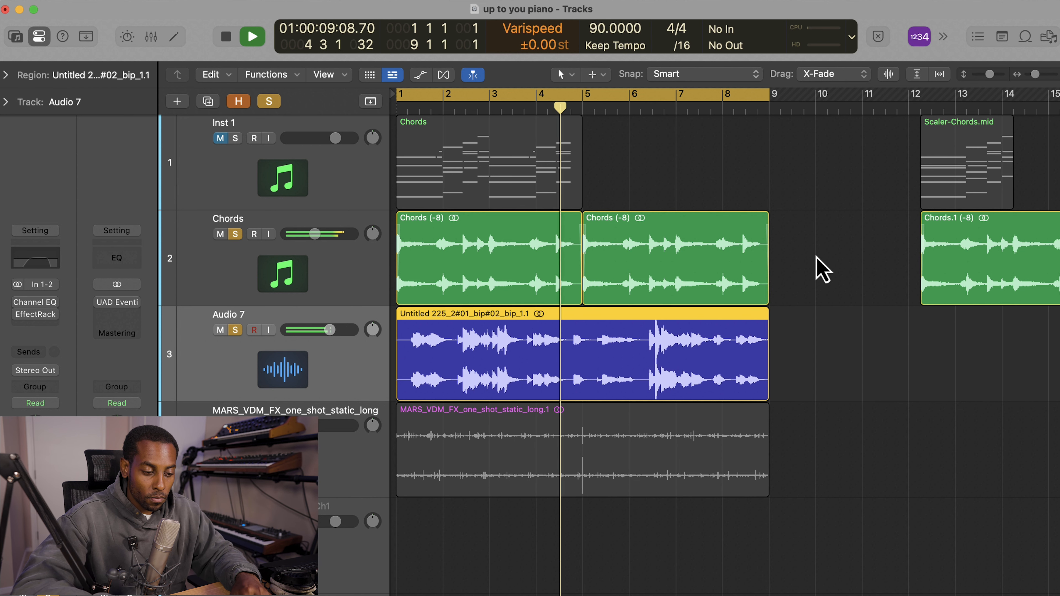
pyautogui.press('space')
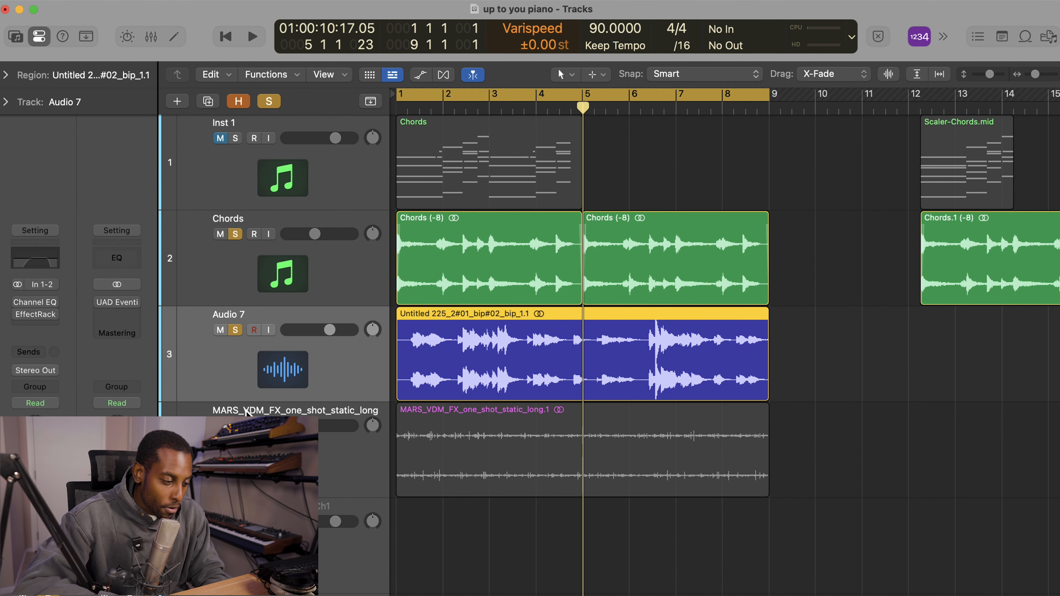
# - Audition the MARS_VDM_FX_one_shot_static_long track from the start, first with the soloed tracks and then soloed alone
pyautogui.click(235, 426)
pyautogui.click(327, 434)
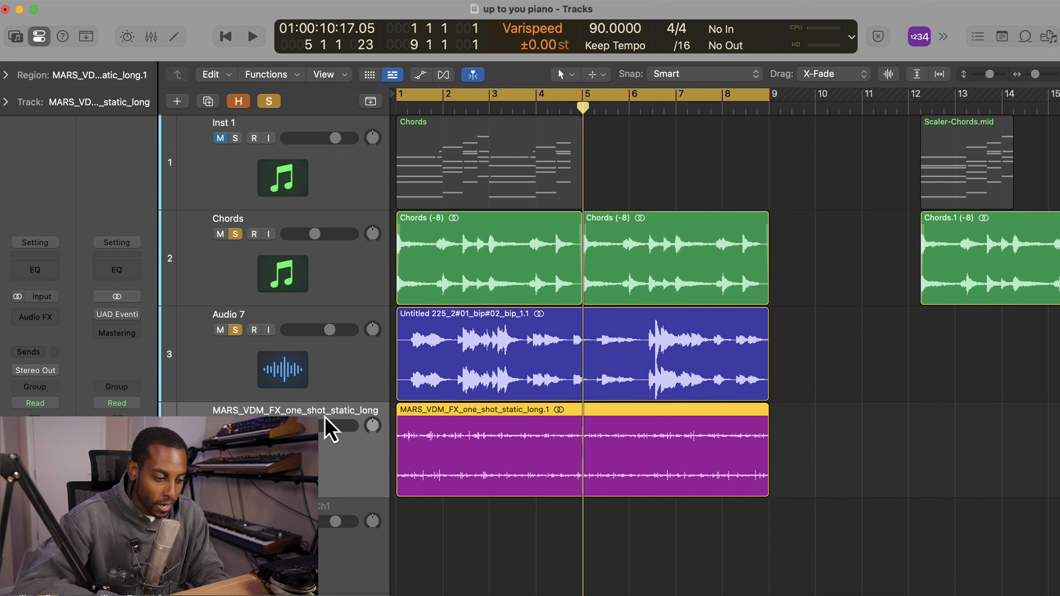
pyautogui.press('Return')
pyautogui.press('space')
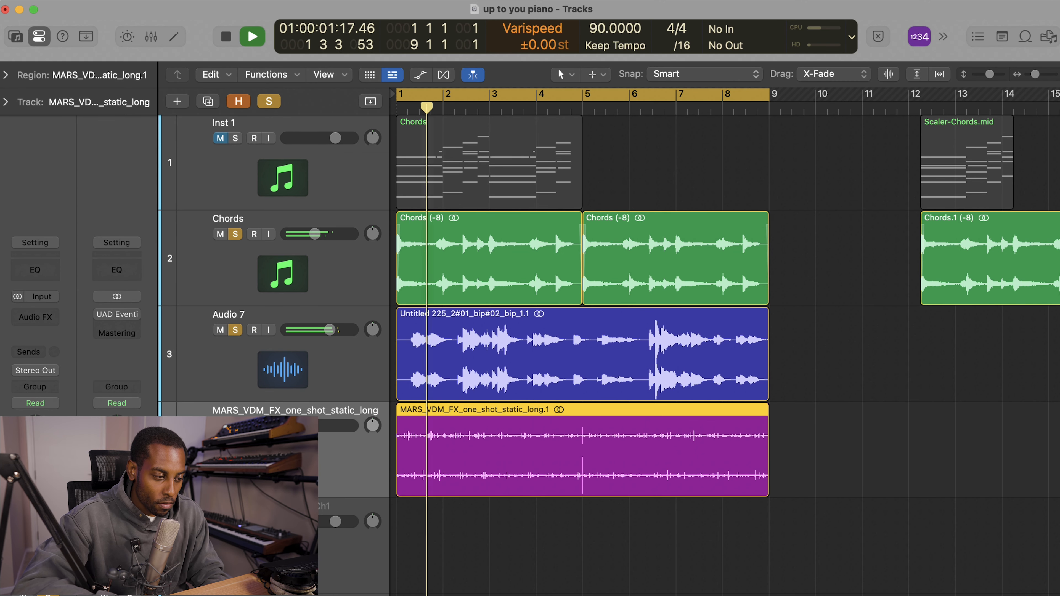
pyautogui.click(269, 102)
pyautogui.click(234, 425)
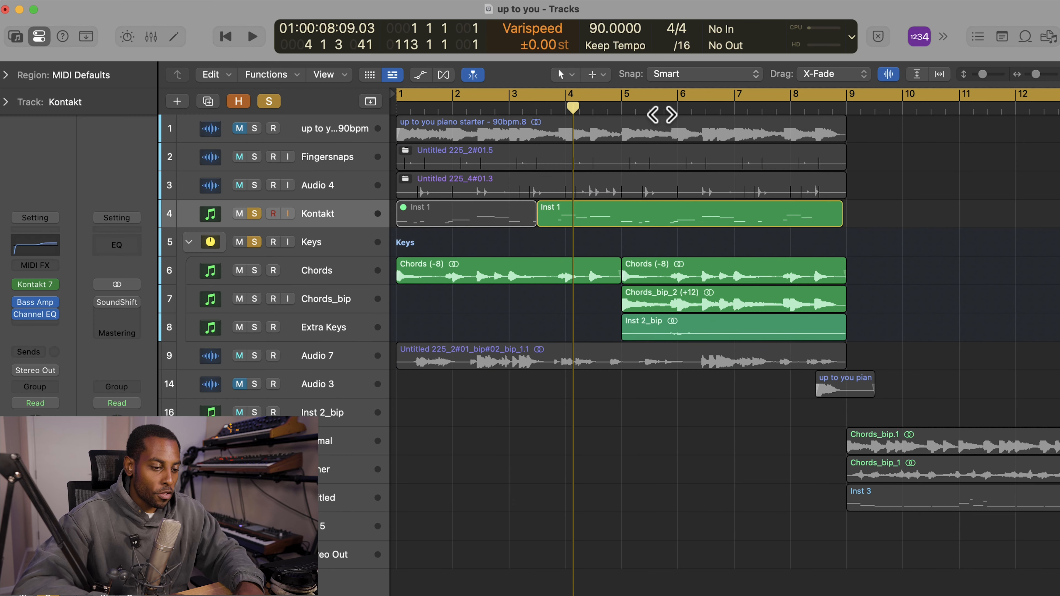
# - Play the soloed Kontakt and Keys tracks of the "up to you" project from the start and dismiss the System Overload alert
pyautogui.press('Return')
pyautogui.press('space')
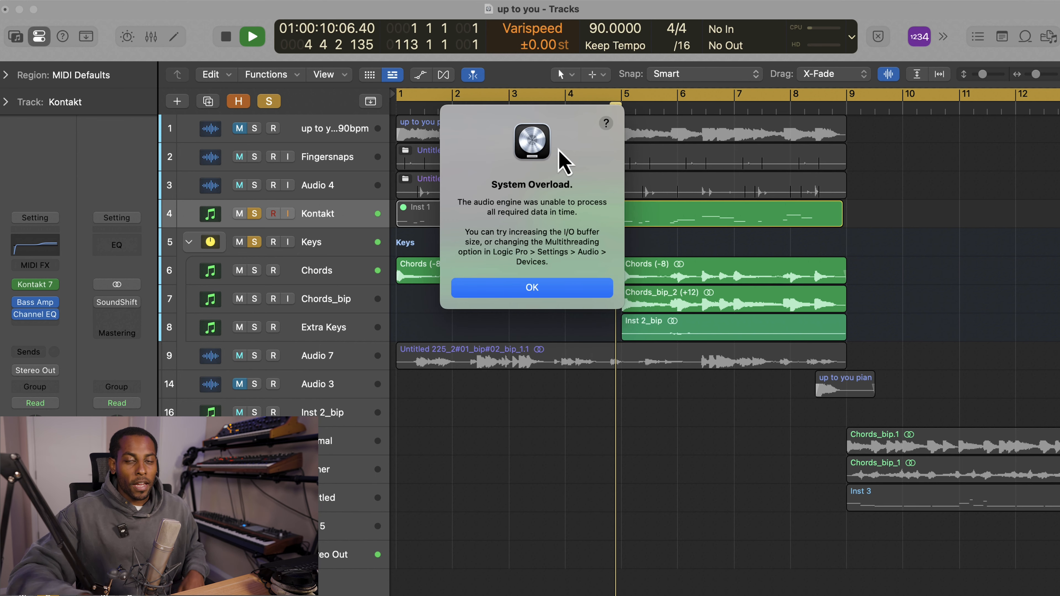
pyautogui.click(572, 292)
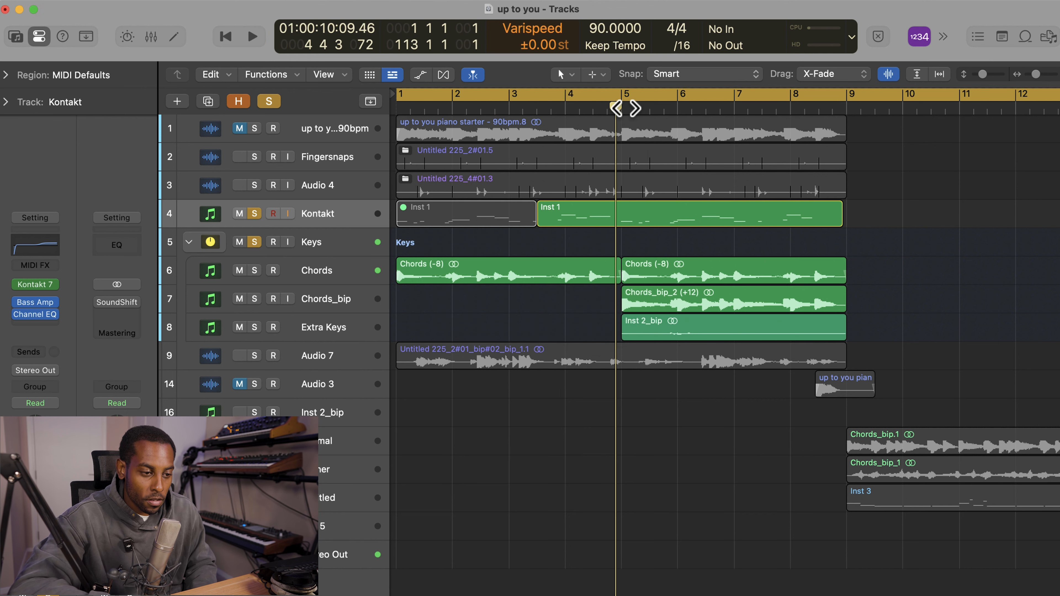
# - Set the cycle range to bars 5 to 9 and play it with the Chords_bip track soloed within Keys
pyautogui.moveTo(622, 106); pyautogui.dragTo(842, 104)
pyautogui.press('space')
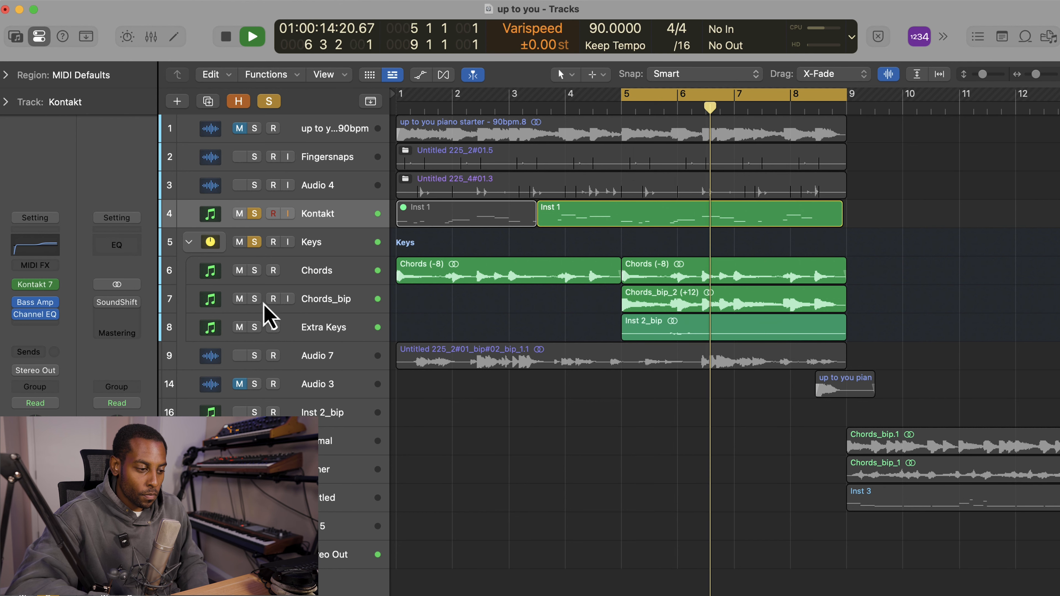
pyautogui.click(253, 299)
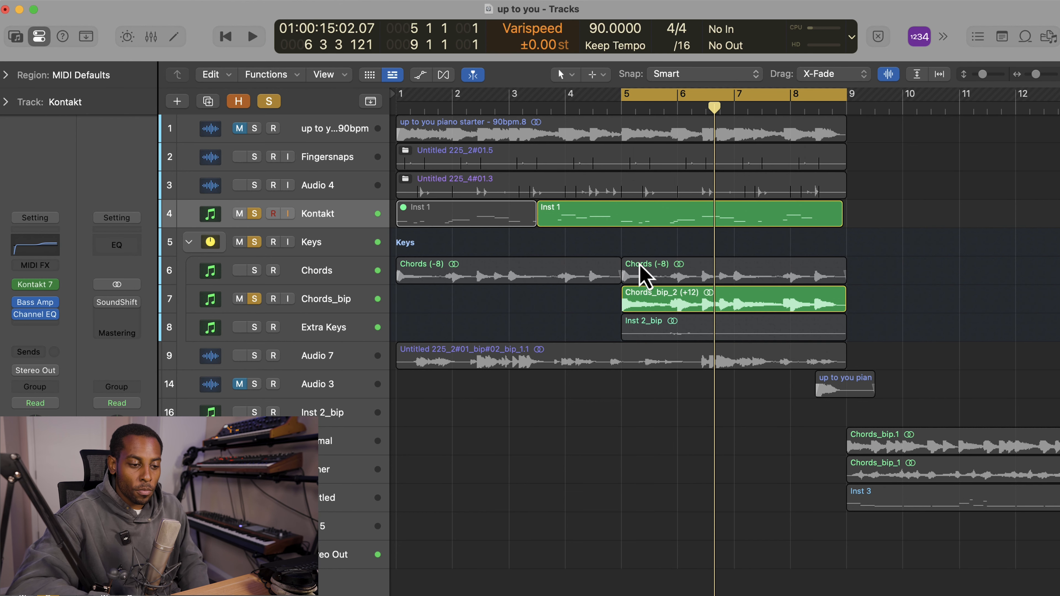
pyautogui.press('space')
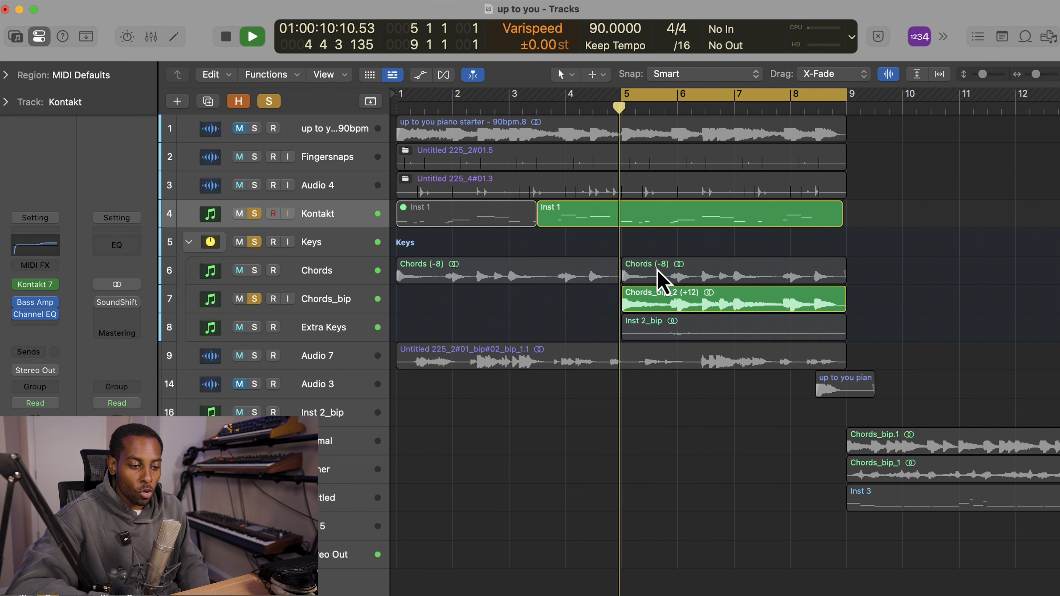
# - Add the Chords and Extra Keys tracks to the solo and play the layered keys together
pyautogui.click(256, 272)
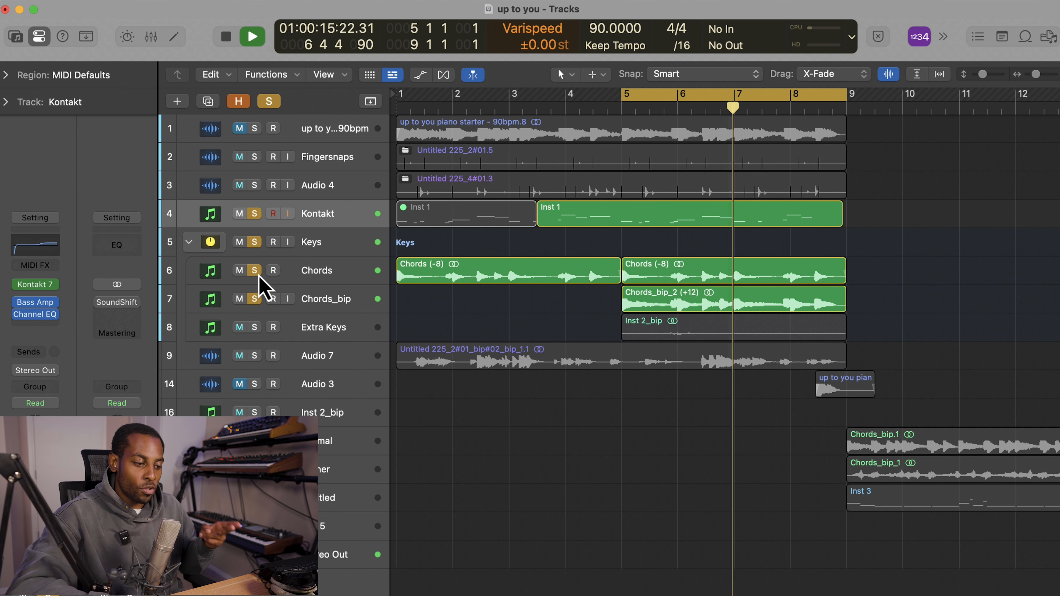
pyautogui.press('space')
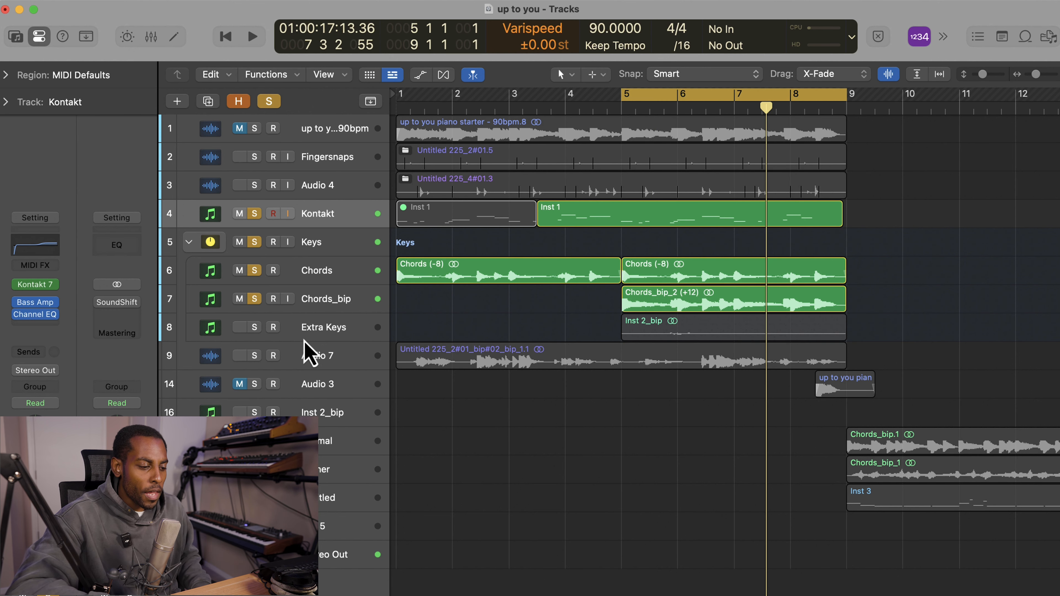
pyautogui.click(311, 332)
pyautogui.click(252, 329)
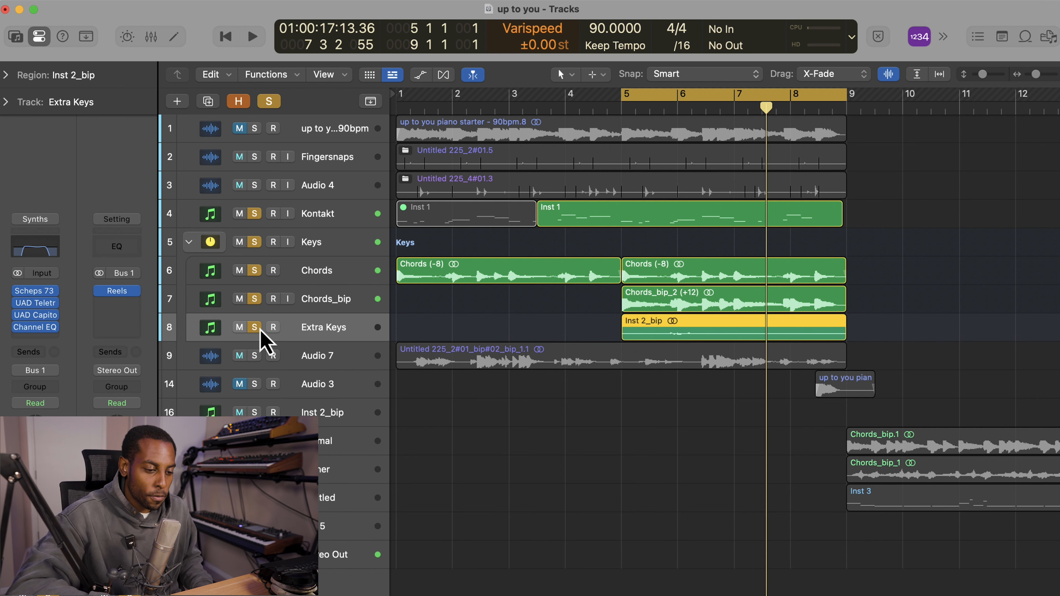
pyautogui.press('space')
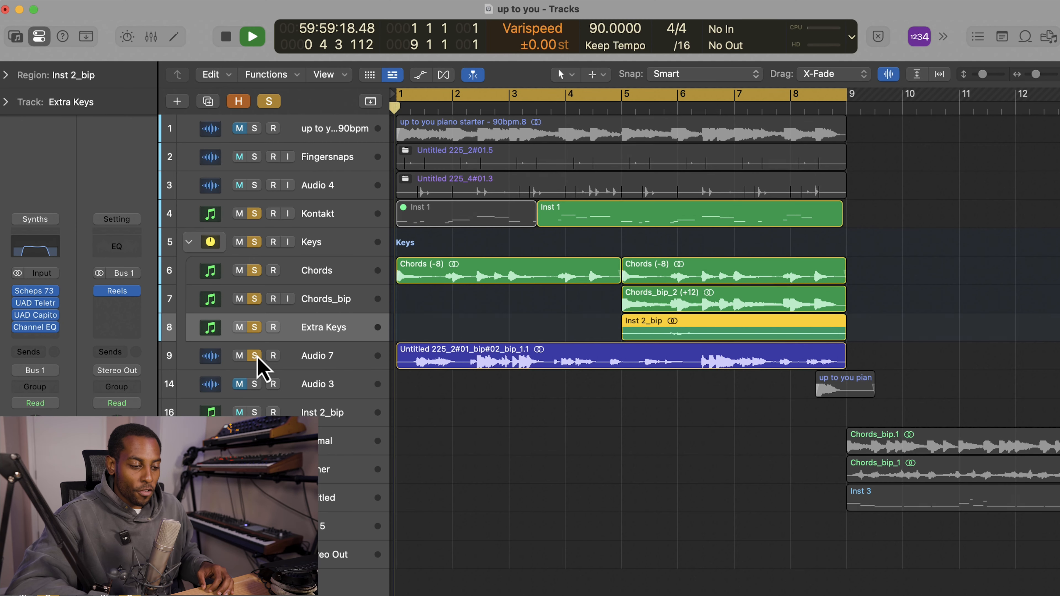
# - Select the Audio 7 track and add the Fingersnaps and Audio 4 tracks to the solo during playback
pyautogui.click(442, 430)
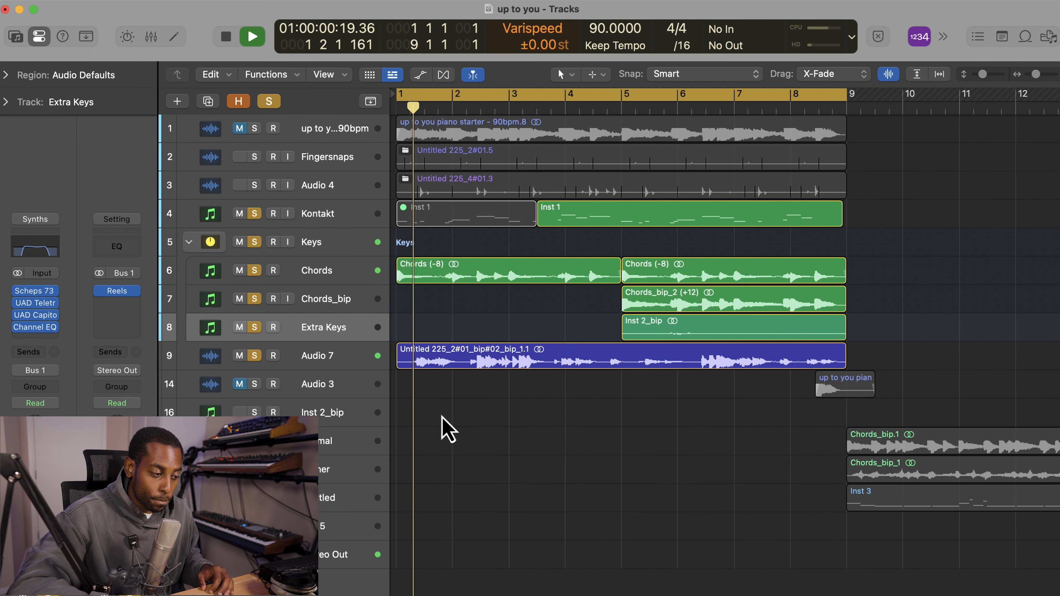
pyautogui.click(348, 365)
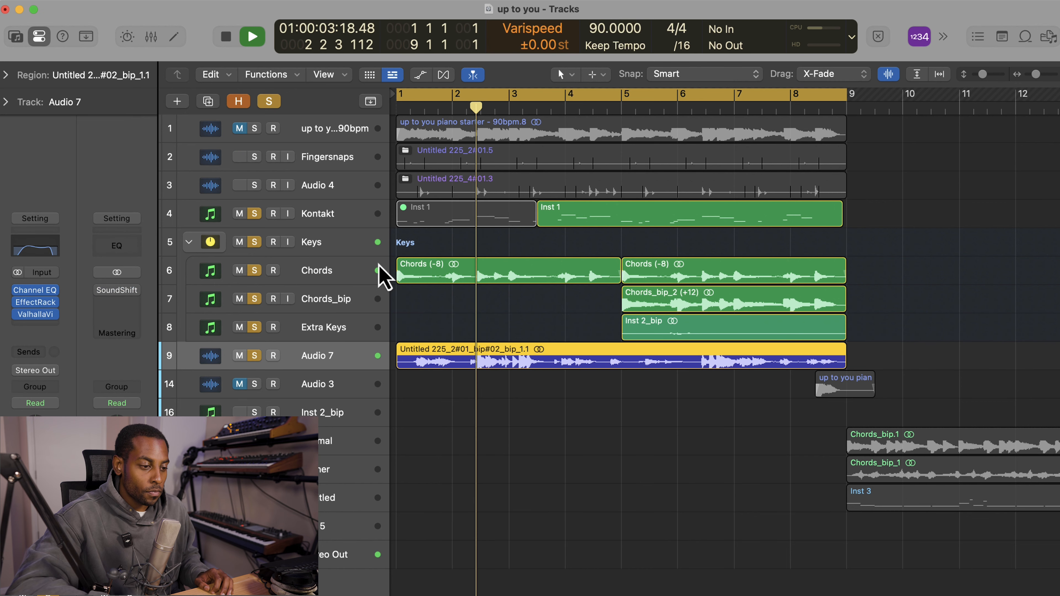
pyautogui.moveTo(255, 162); pyautogui.dragTo(255, 186)
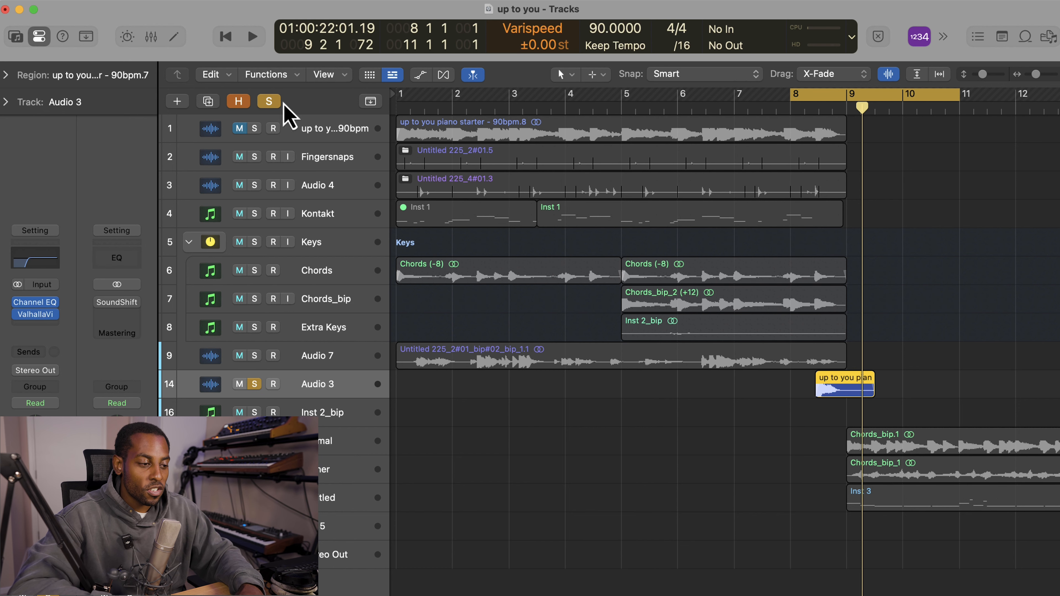
# - Play the full arrangement with all solos cleared, the cycle range off and the Audio 3 track unmuted
pyautogui.click(269, 101)
pyautogui.press('space')
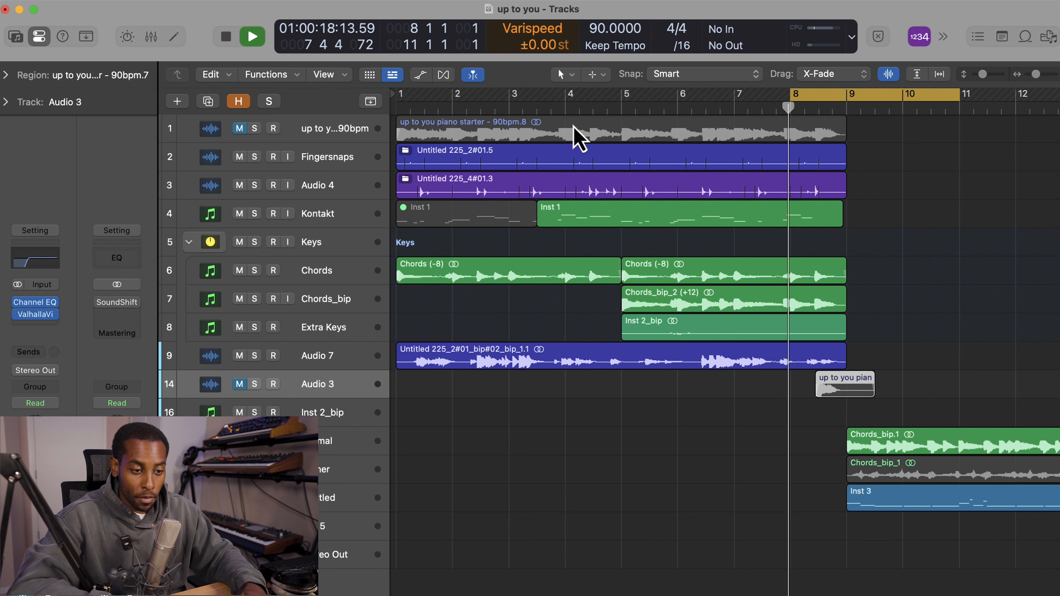
pyautogui.click(869, 98)
pyautogui.click(239, 384)
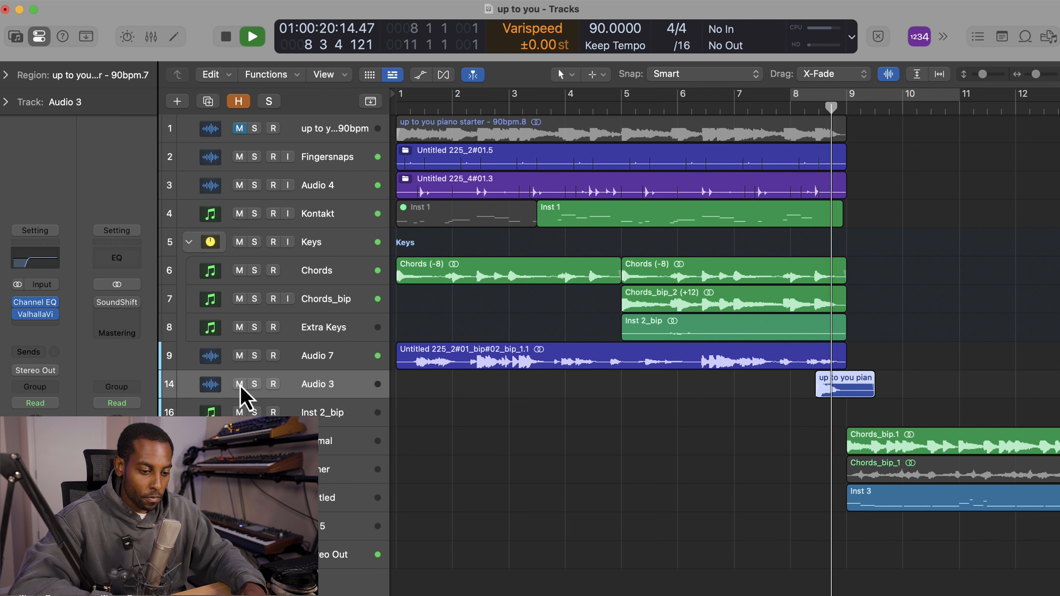
# - Select the Untitled track holding the Inst 3 region to view its instrument and effects during playback
pyautogui.hscroll(5, 882, 415)
pyautogui.press('super+Left')
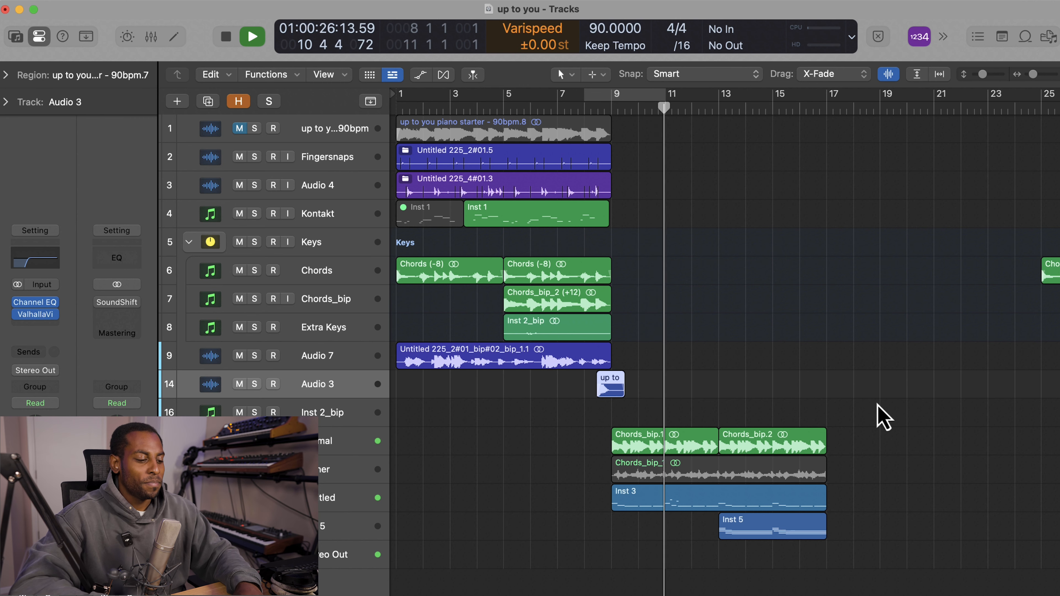
pyautogui.click(346, 503)
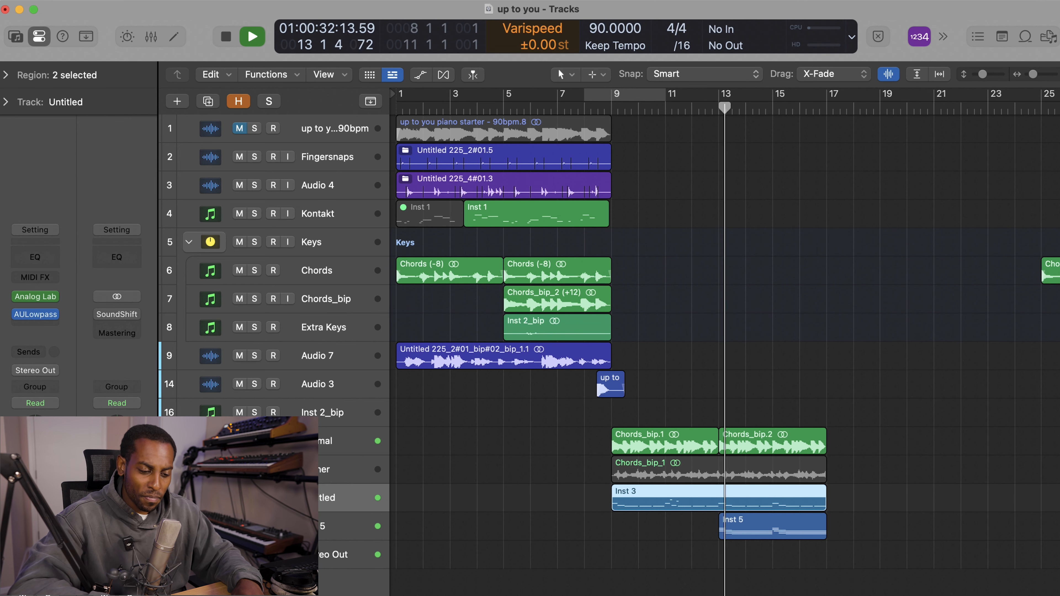
# - Select the Inst 5 track during playback and examine its region's notes in the Piano Roll
pyautogui.click(340, 528)
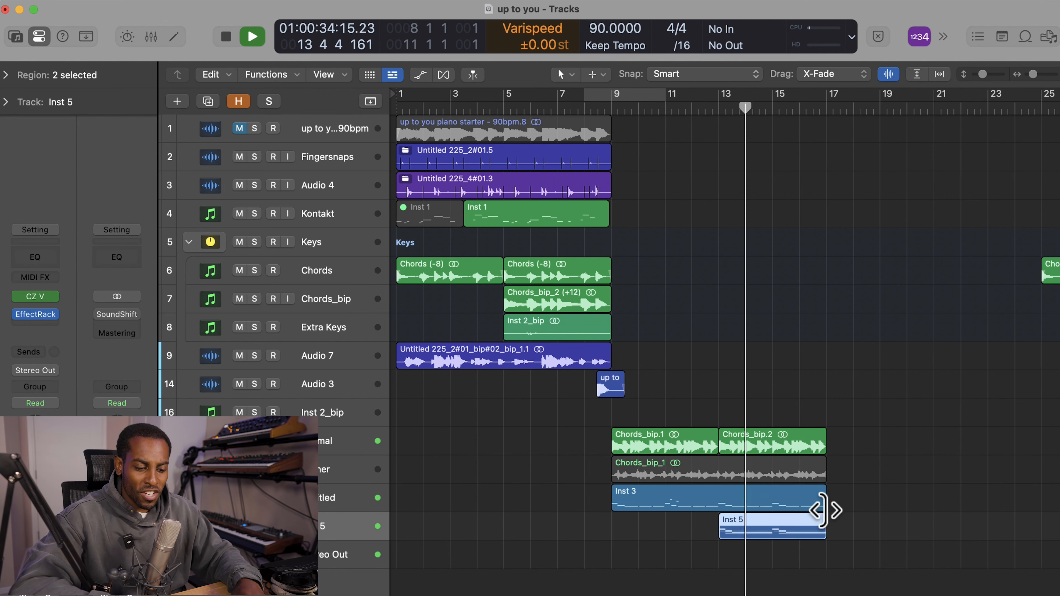
pyautogui.doubleClick(792, 531)
pyautogui.hscroll(-2, 765, 467)
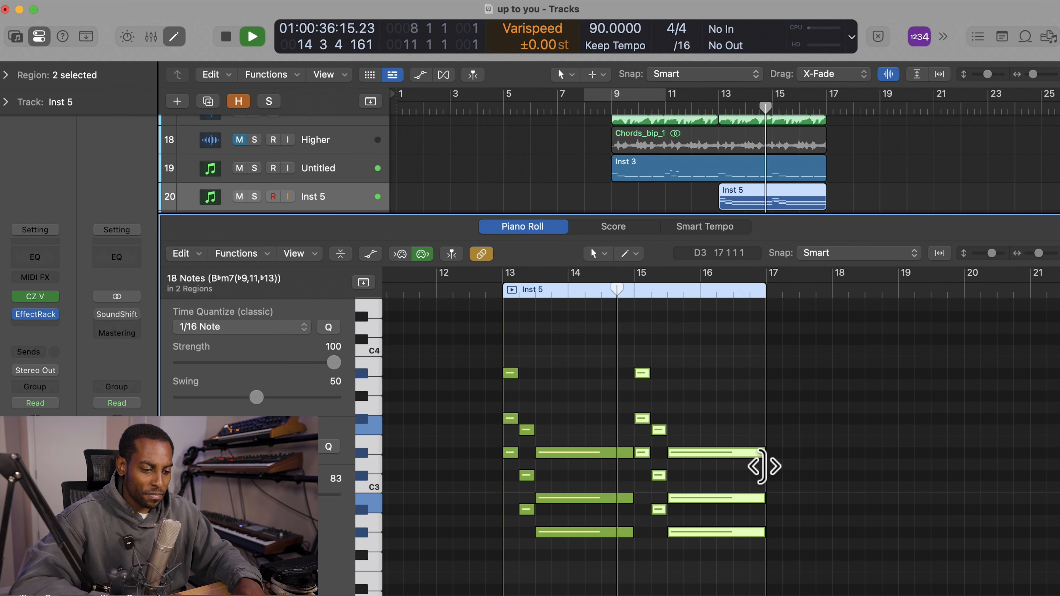
pyautogui.click(174, 37)
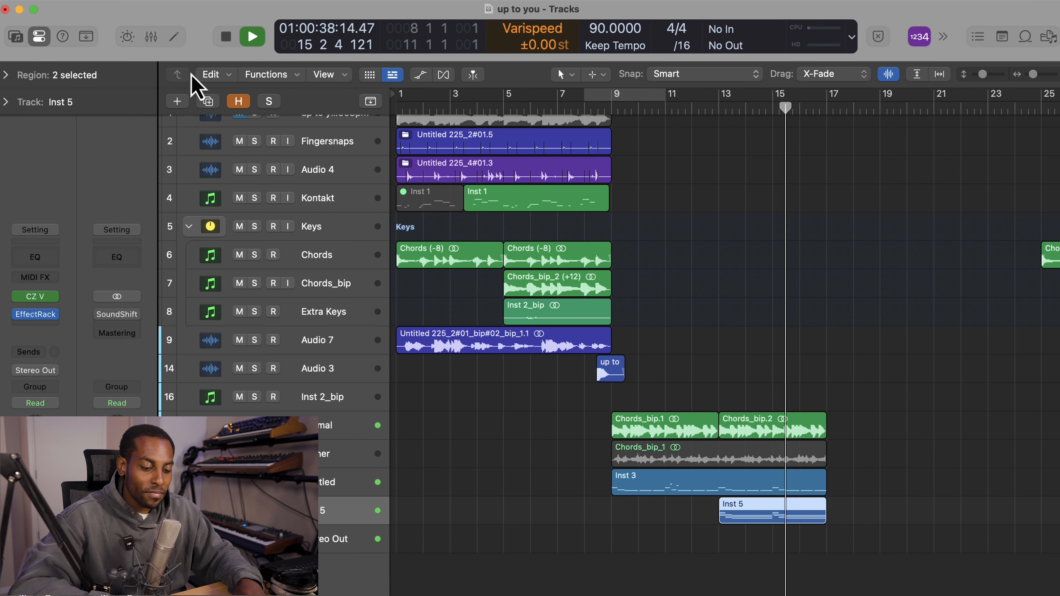
# - Set the cycle range to bars 13 through 17 and play the Normal track's Chords_bip regions in solo
pyautogui.press('space')
pyautogui.moveTo(719, 97); pyautogui.dragTo(838, 178)
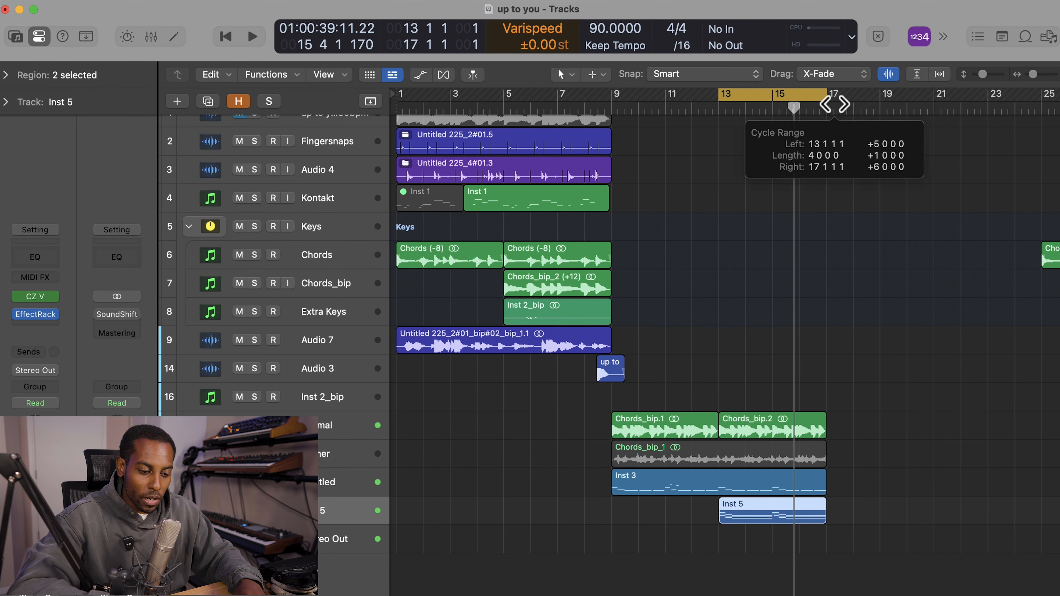
pyautogui.hotkey('ctrl', 's')
pyautogui.press('space')
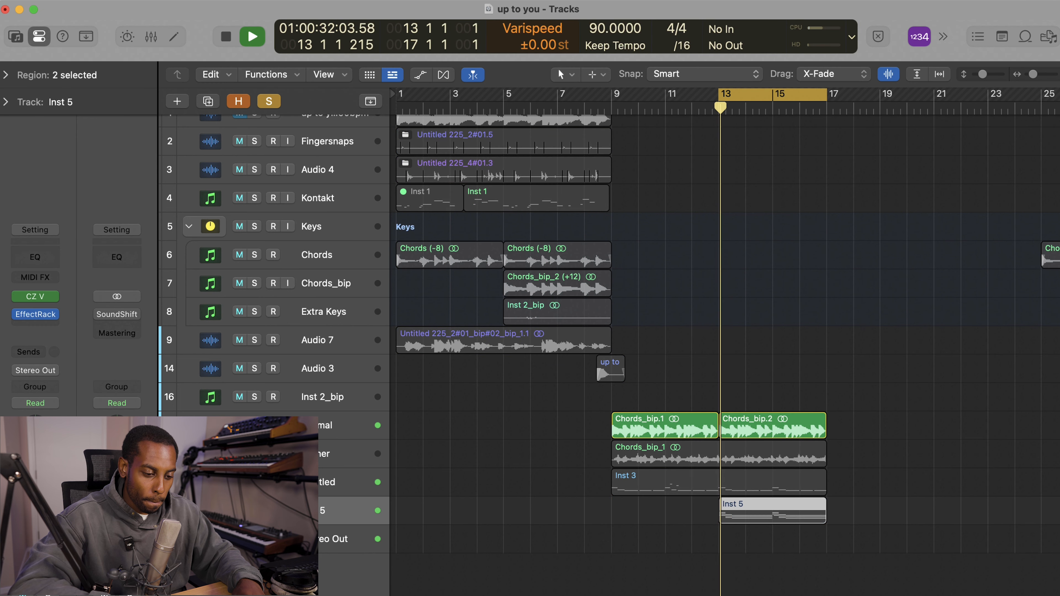
# - Select the Normal track, view its ValhallaVintageVerb and ValhallaSupermassive effects, close them and stop playback
pyautogui.click(287, 425)
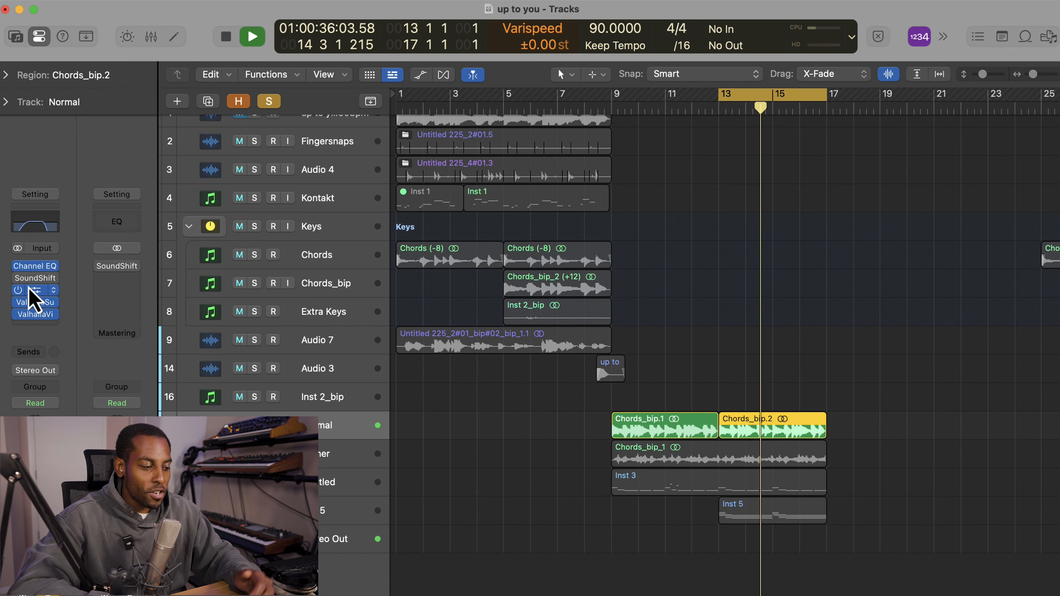
pyautogui.click(36, 315)
pyautogui.click(36, 302)
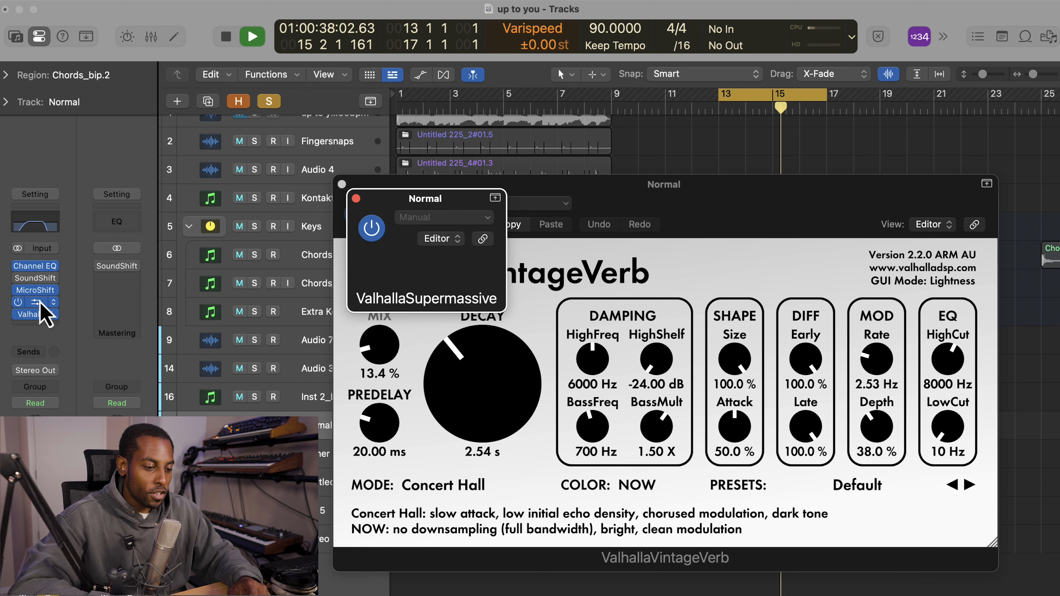
pyautogui.click(356, 199)
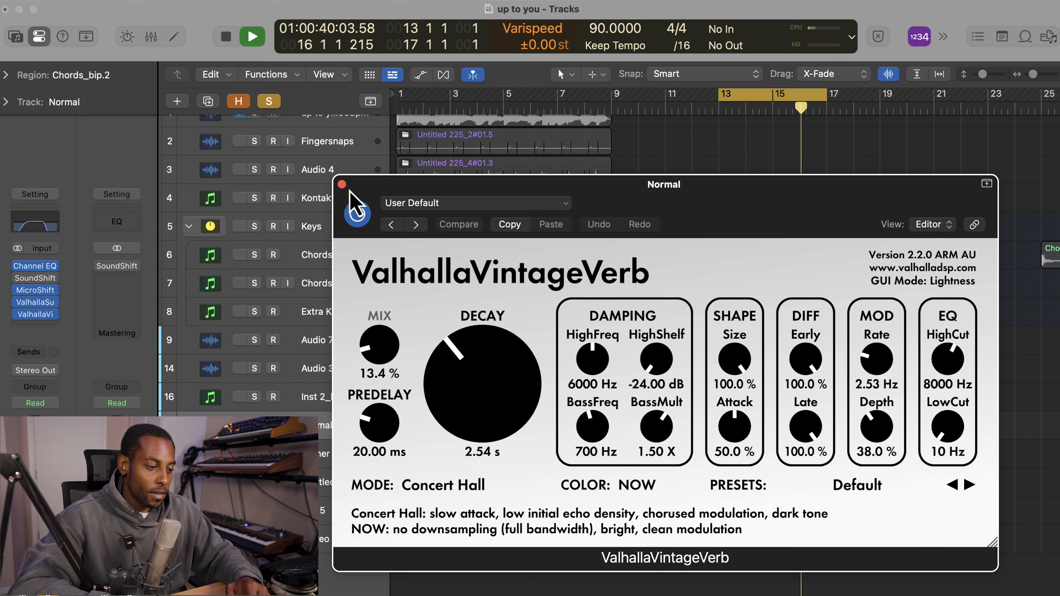
pyautogui.click(342, 184)
pyautogui.press('space')
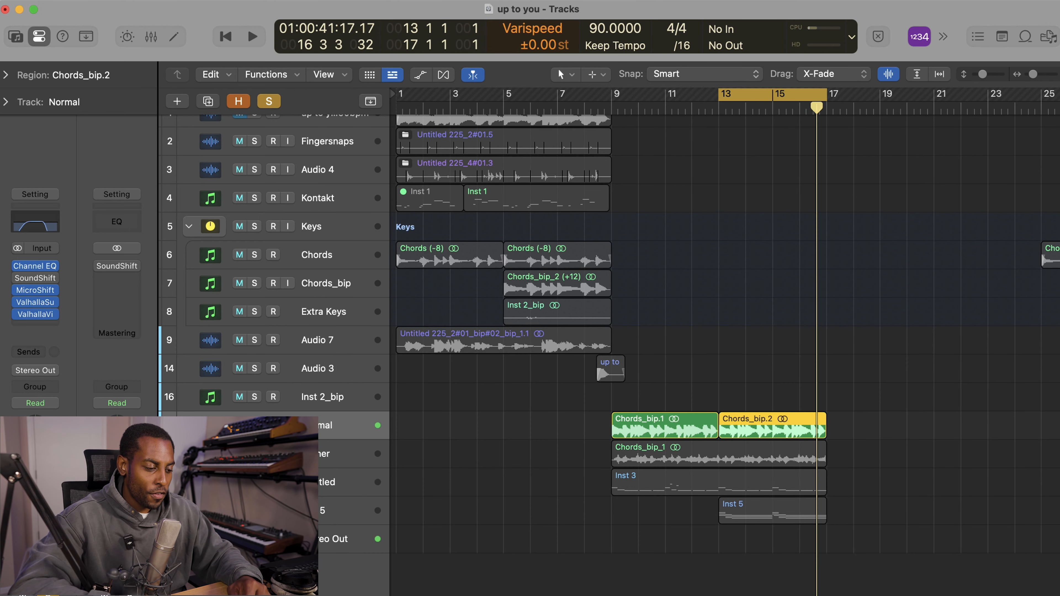
# - Play the Higher track's Chords_bip_1 region in solo and clear all solos
pyautogui.press('space')
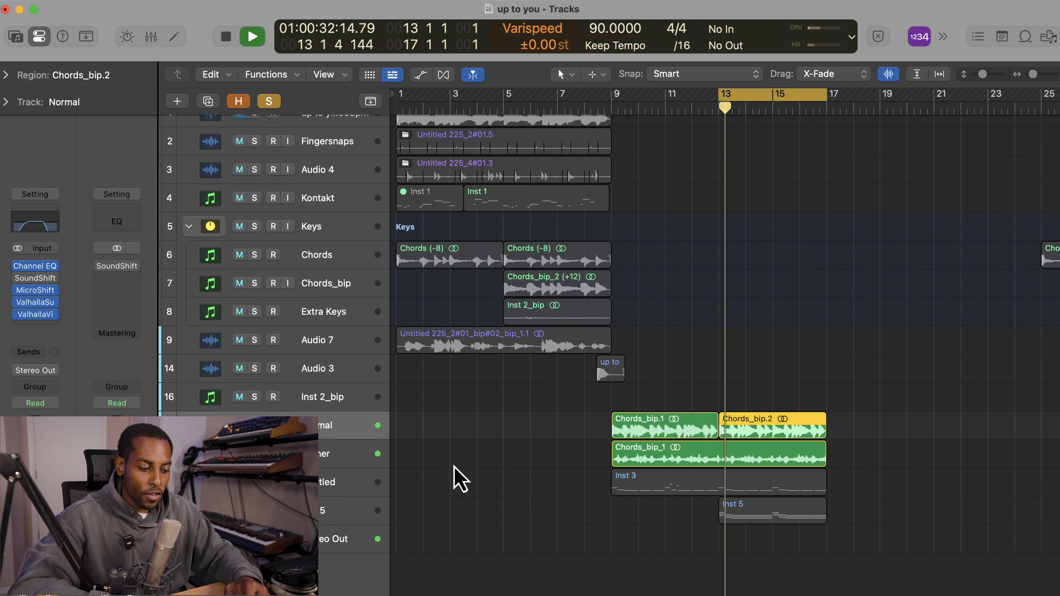
pyautogui.click(338, 455)
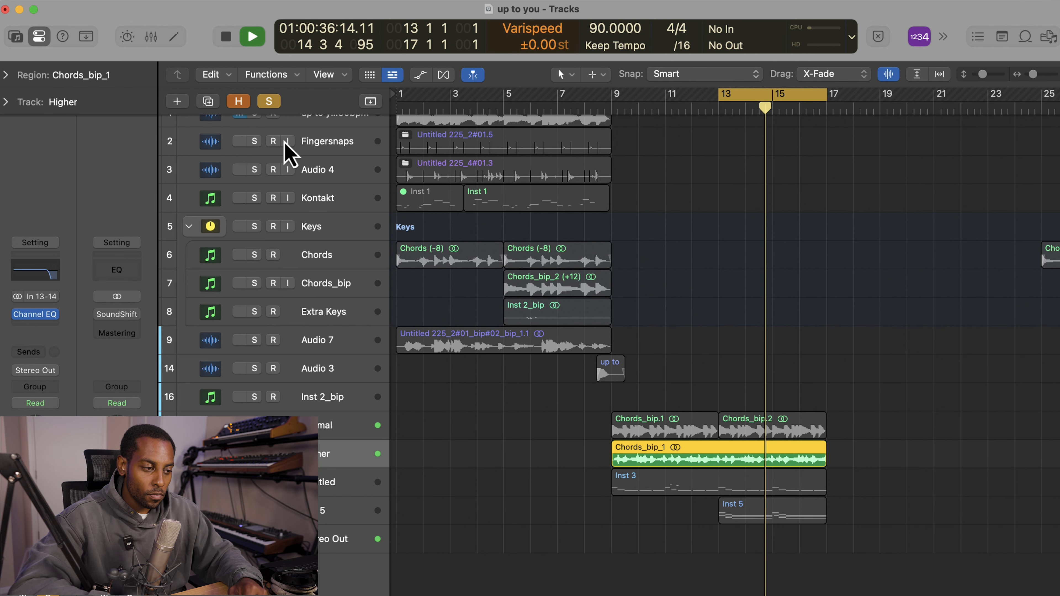
pyautogui.click(269, 101)
# - Stop playback and extend the cycle range so it spans bars 1 to 17
pyautogui.moveTo(722, 96); pyautogui.dragTo(614, 95)
pyautogui.press('space')
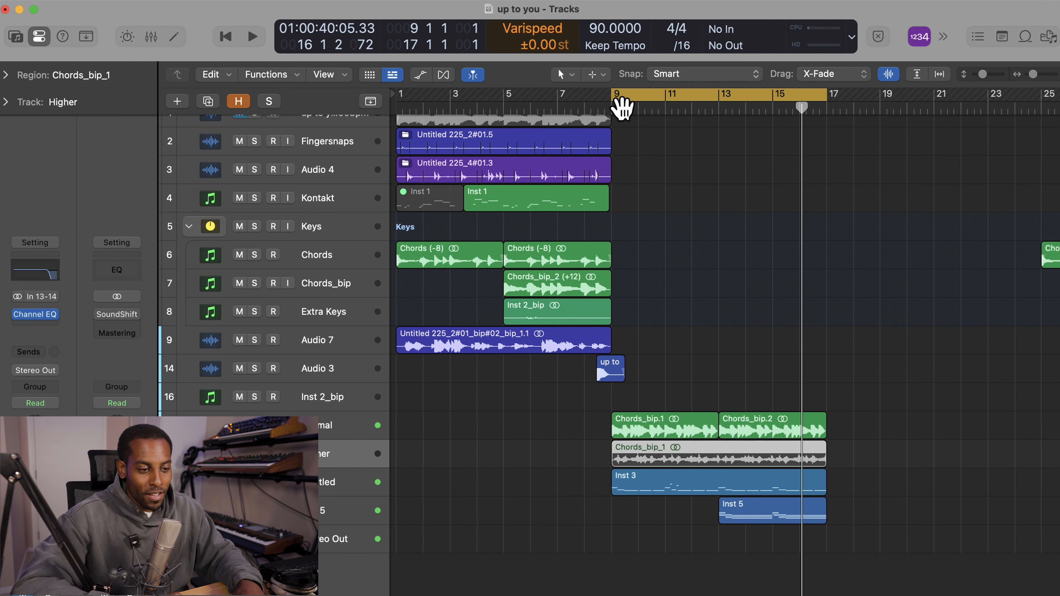
pyautogui.moveTo(612, 99); pyautogui.dragTo(254, 100)
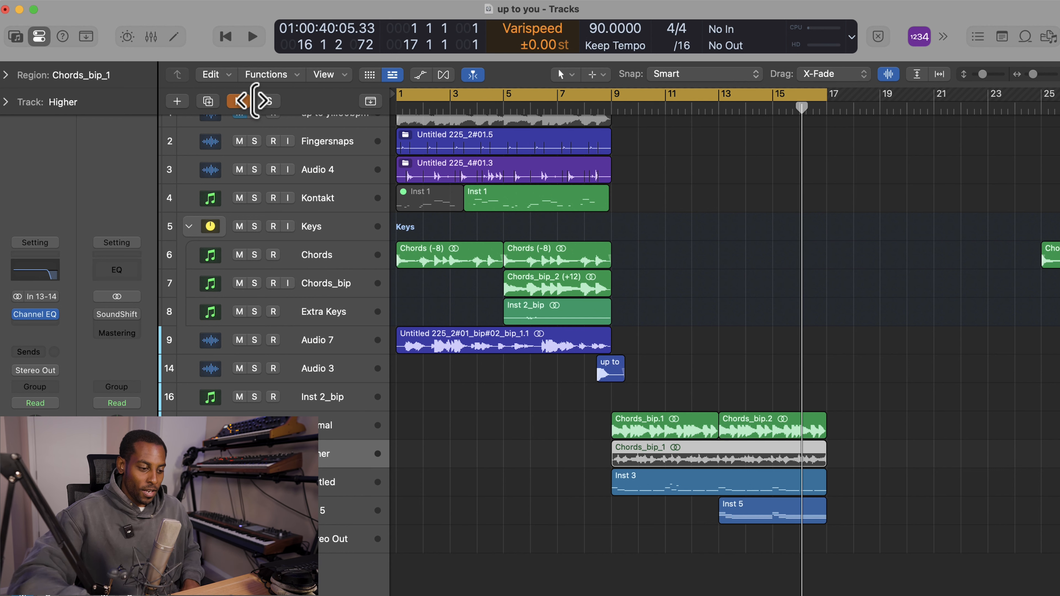
# - Select the Stereo Out track and check the transpose settings of its SoundShifter Pitch plugin
pyautogui.click(292, 539)
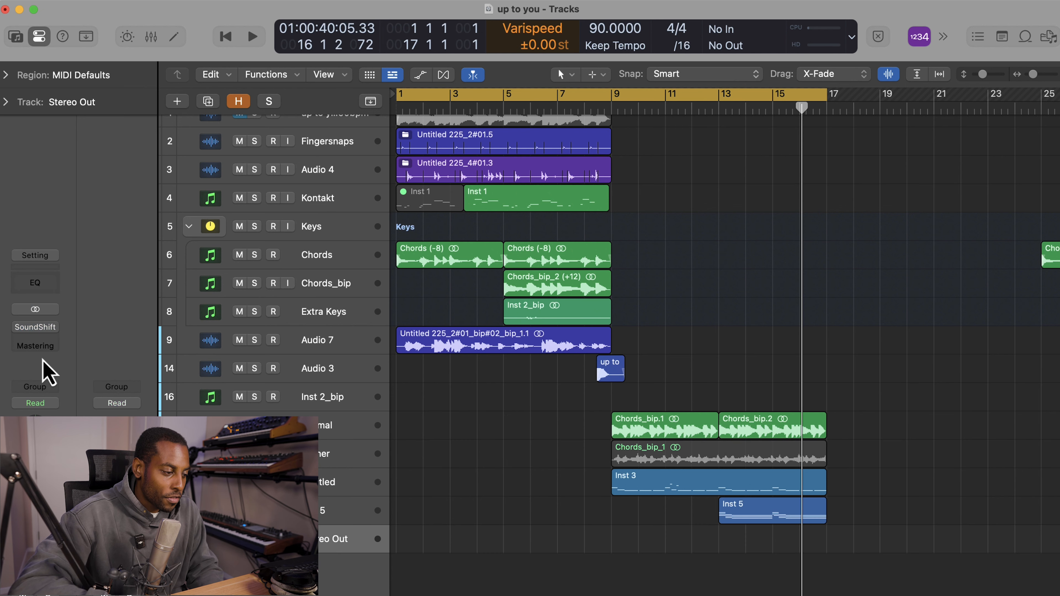
pyautogui.click(34, 327)
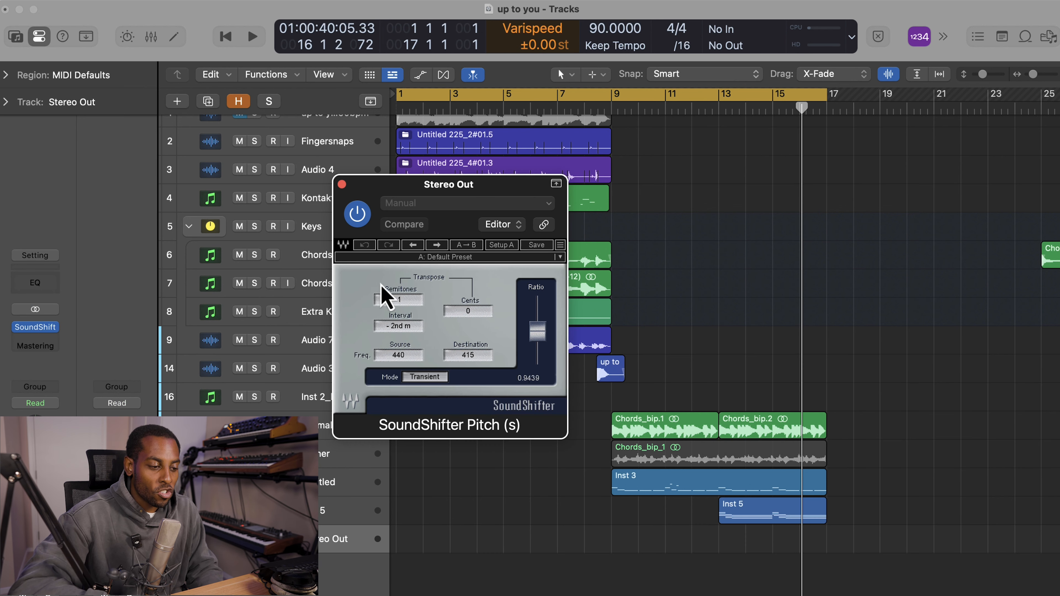
pyautogui.click(342, 184)
# - Play the arrangement from the beginning with all sections included
pyautogui.press('Return')
pyautogui.press('space')
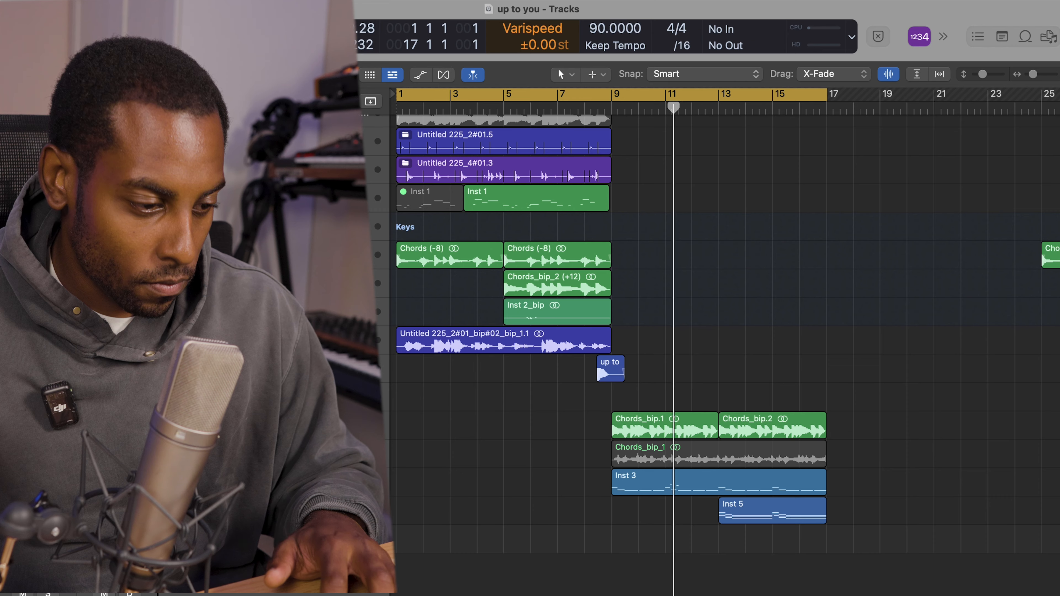
pyautogui.press('m')
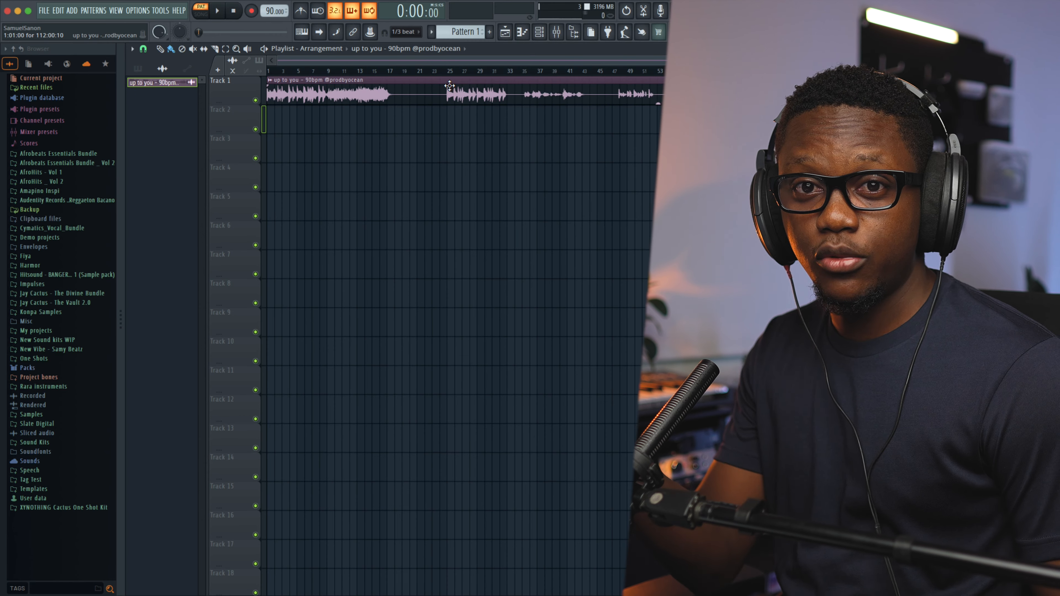
# - Switch to FL Studio, slice the up to you clip into its stems and lay them out on Tracks 4 to 11
pyautogui.press('c')
pyautogui.click(447, 89)
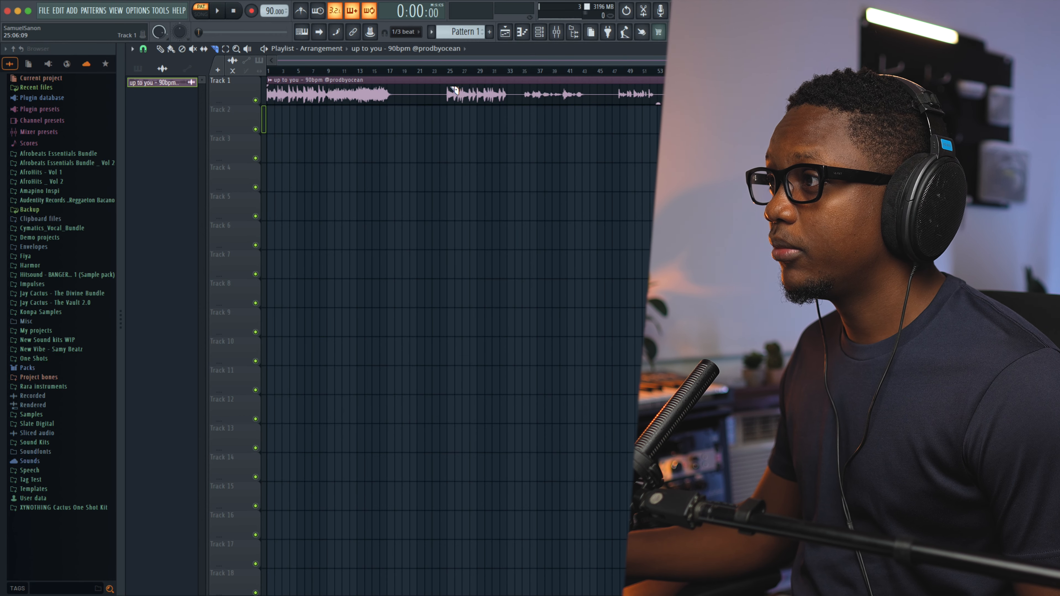
pyautogui.click(499, 90)
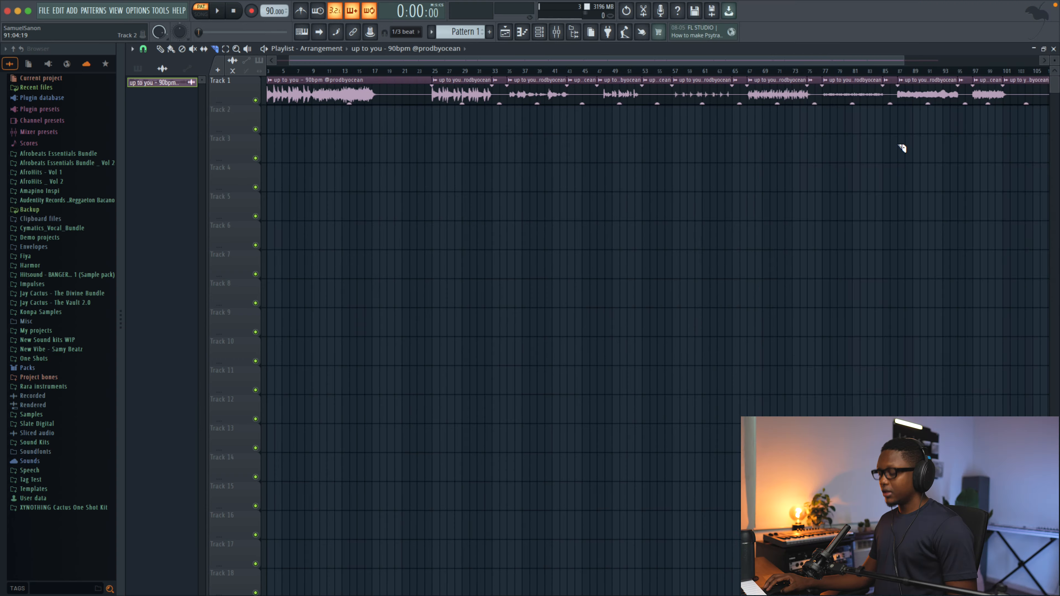
pyautogui.moveTo(453, 94); pyautogui.dragTo(218, 165)
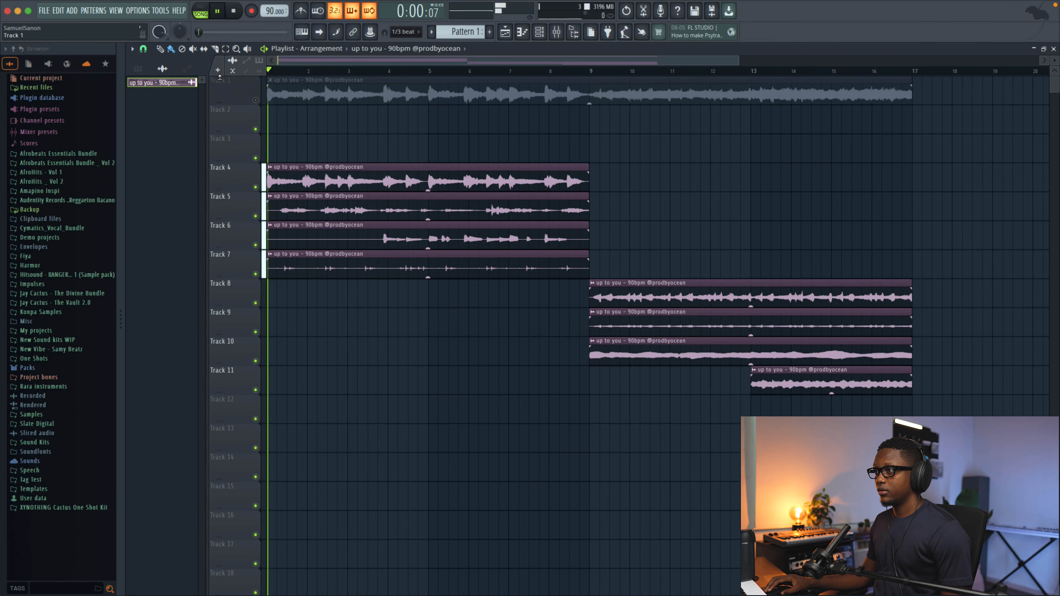
# - Listen to the second section of stems from bar 9 and stop playback
pyautogui.press('space')
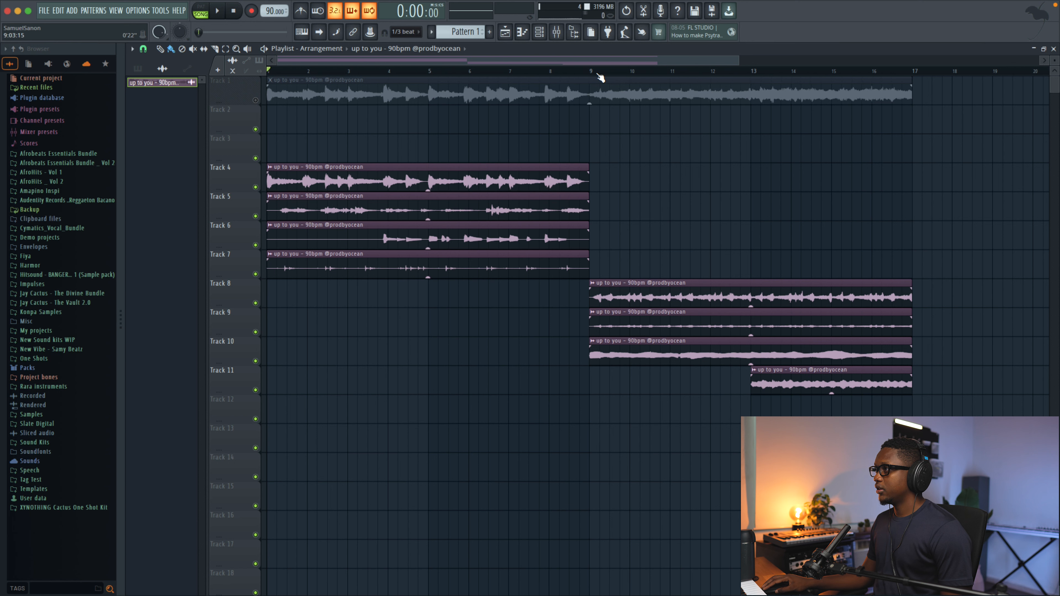
pyautogui.press('space')
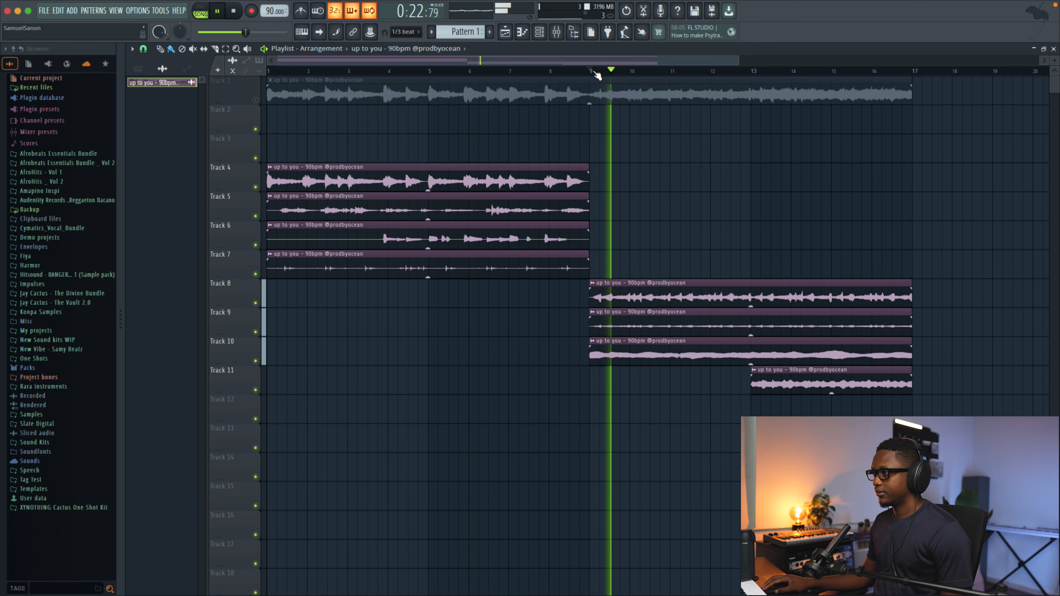
pyautogui.press('space')
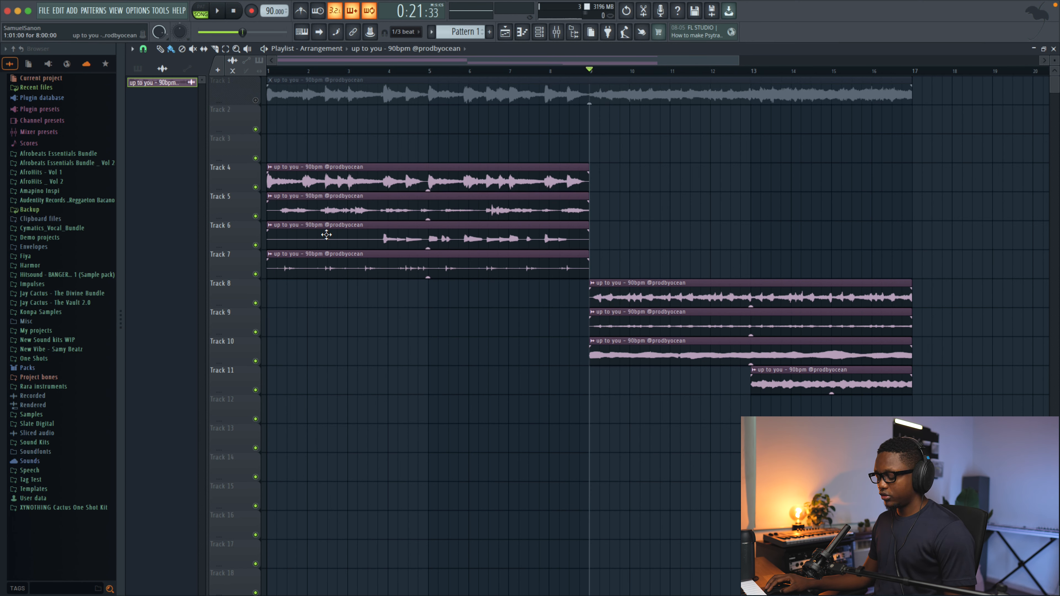
# - Mute the stem clip on Track 6 and set the loop selection from bar 1 to bar 5
pyautogui.click(399, 234)
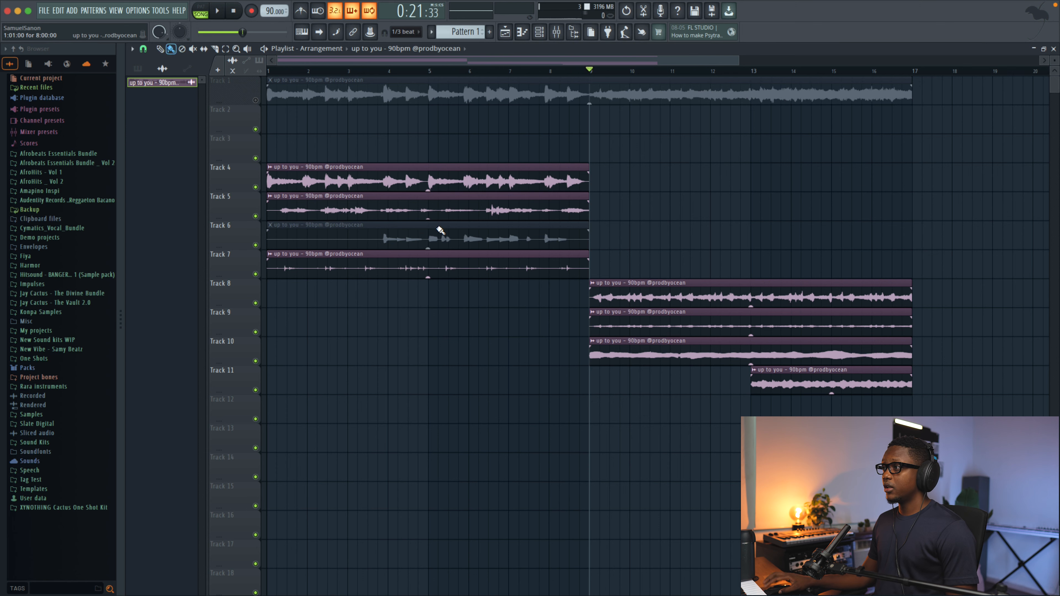
pyautogui.moveTo(431, 78); pyautogui.dragTo(198, 73)
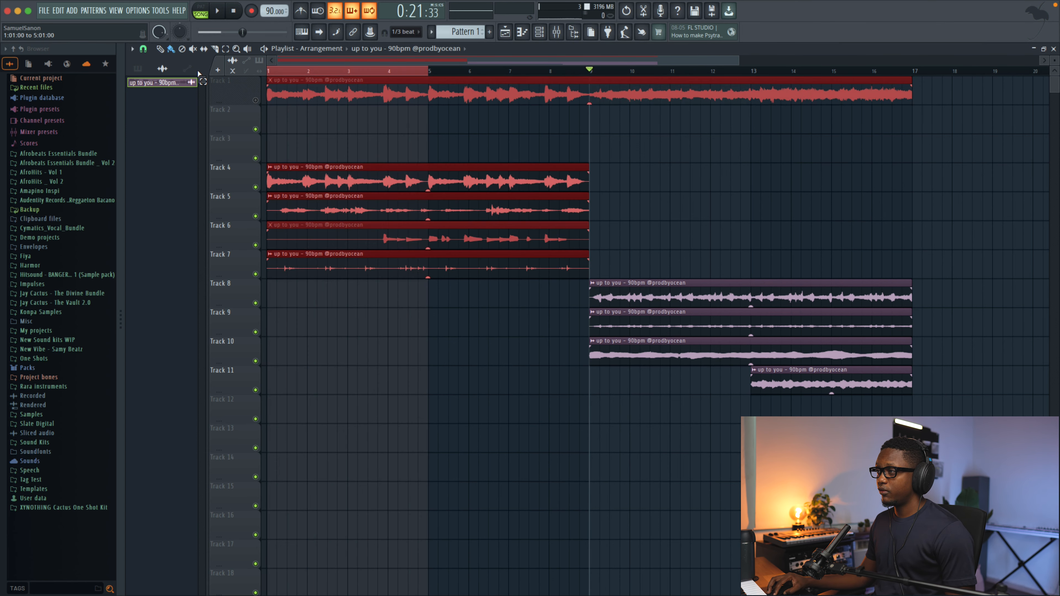
# - Place a Pattern 1 clip at bar 1 of Track 3 and open the channel rack
pyautogui.click(477, 29)
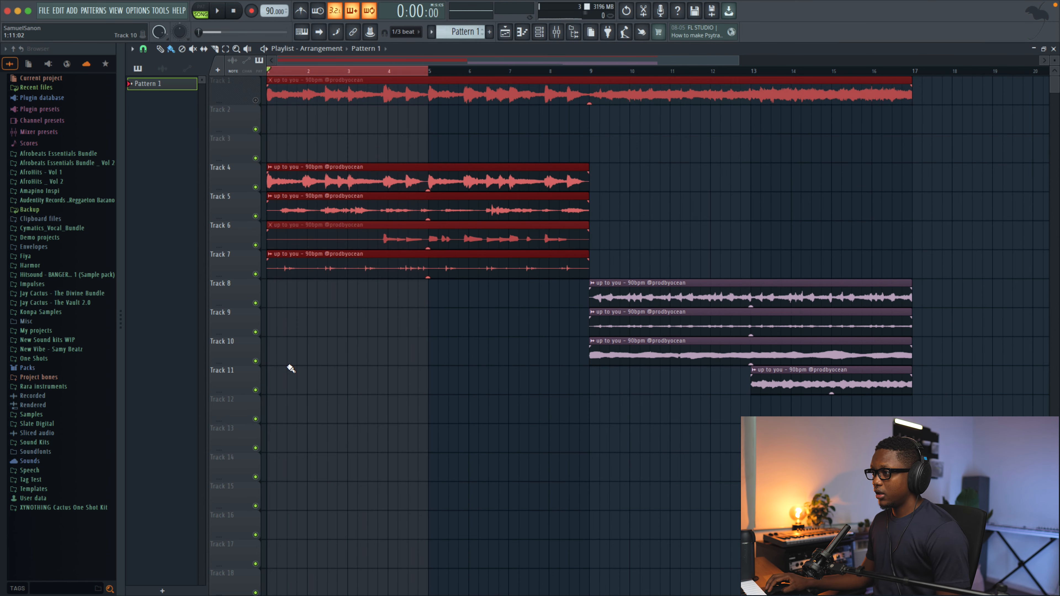
pyautogui.click(285, 151)
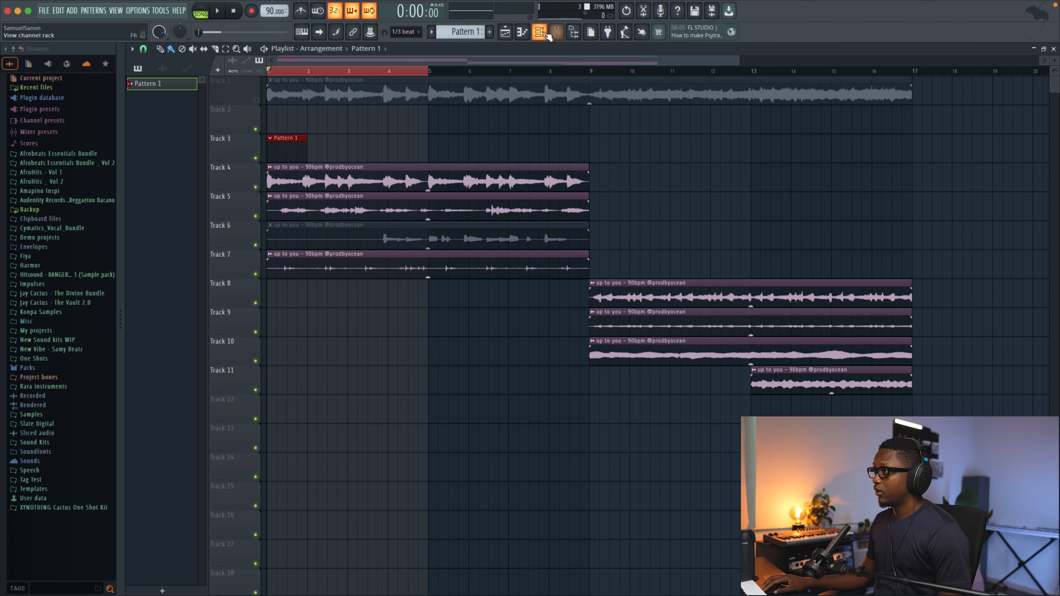
pyautogui.click(547, 33)
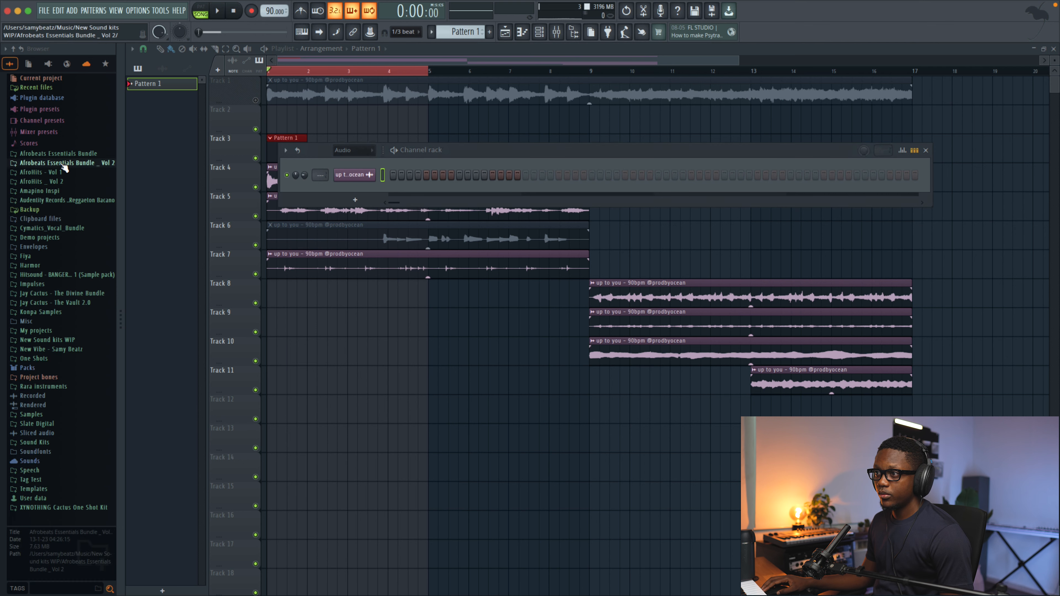
# - Add the Deep kick from the Afro Bangers Kick folder of Afrobeats Essentials Bundle _ Vol 2 to the channel rack
pyautogui.click(64, 164)
pyautogui.click(55, 174)
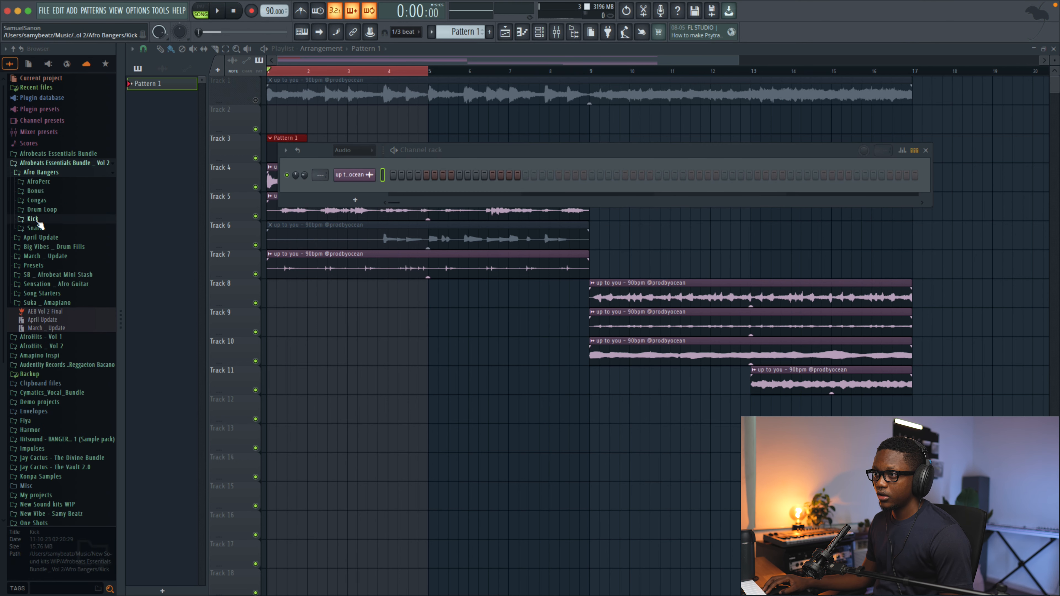
pyautogui.click(33, 219)
pyautogui.moveTo(38, 244); pyautogui.dragTo(358, 189)
pyautogui.click(33, 218)
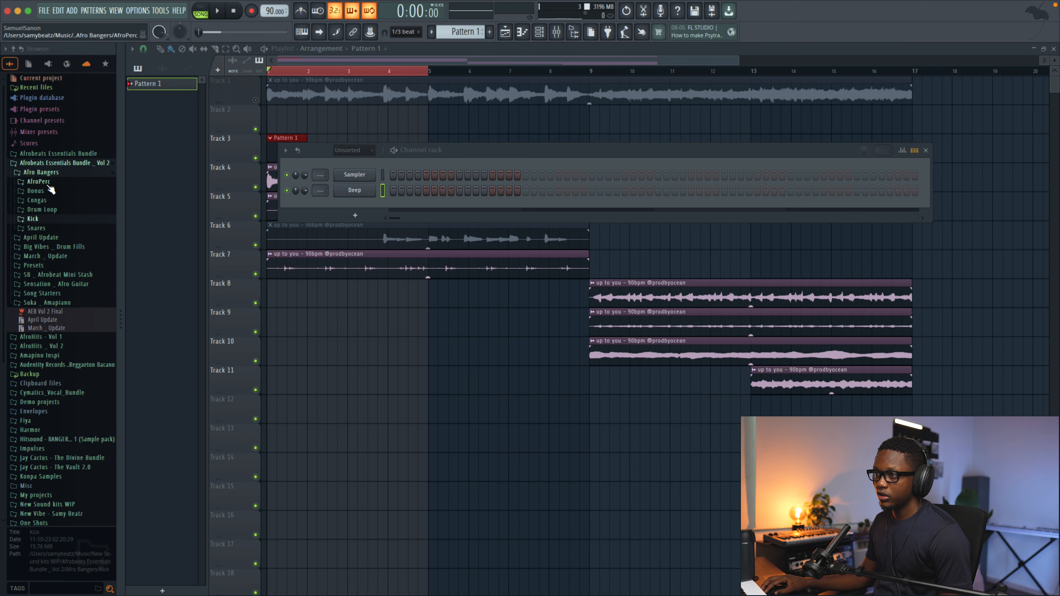
# - Add the Kulo and Rimé percussion samples from the AfroPerc folder to the channel rack
pyautogui.click(38, 181)
pyautogui.scroll(-1, 63, 266)
pyautogui.click(39, 262)
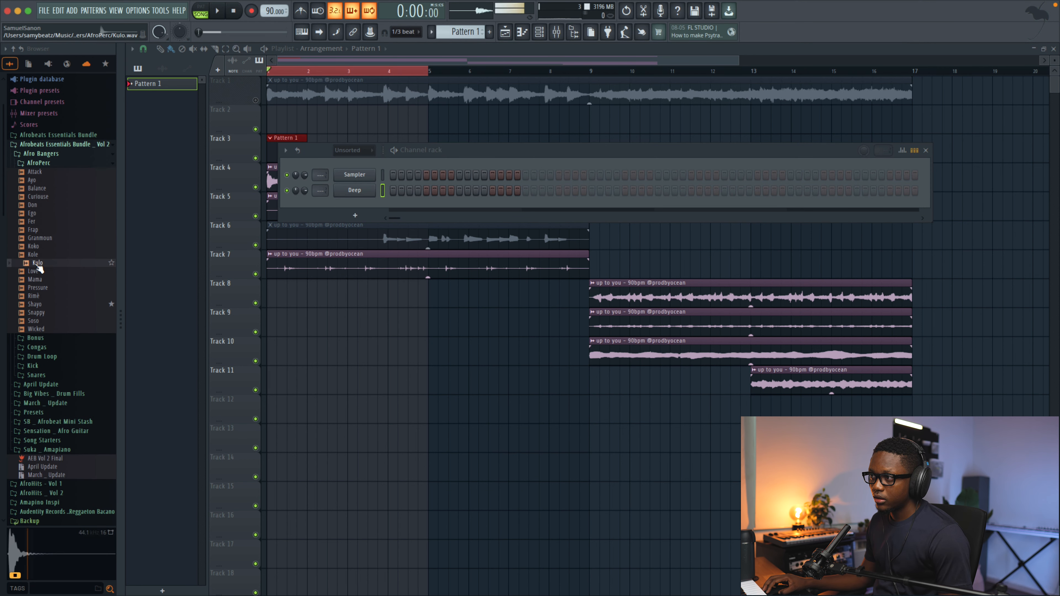
pyautogui.moveTo(361, 204); pyautogui.dragTo(361, 205)
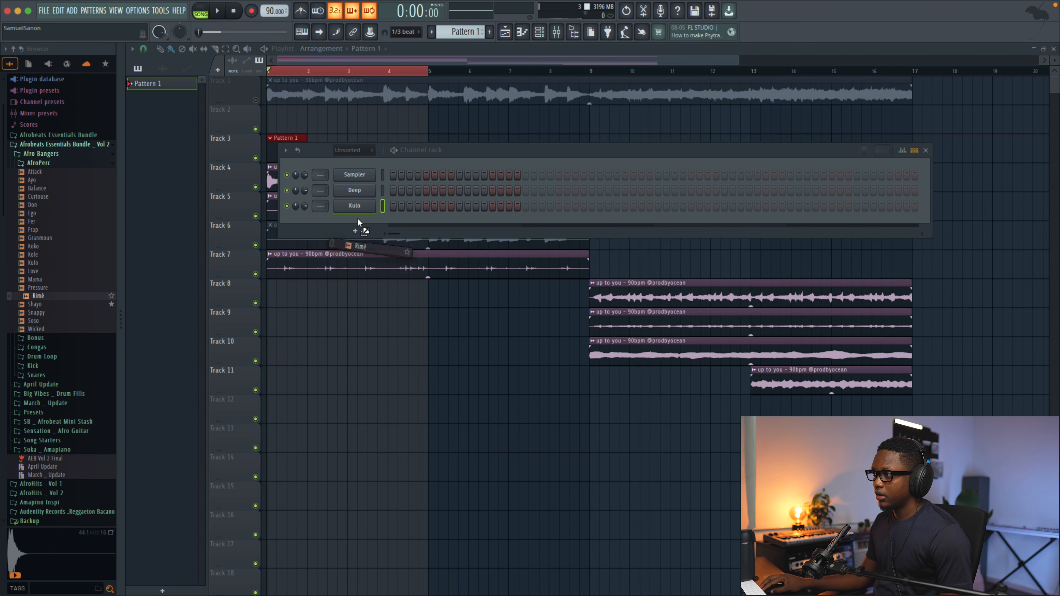
pyautogui.moveTo(357, 222); pyautogui.dragTo(358, 223)
pyautogui.click(40, 163)
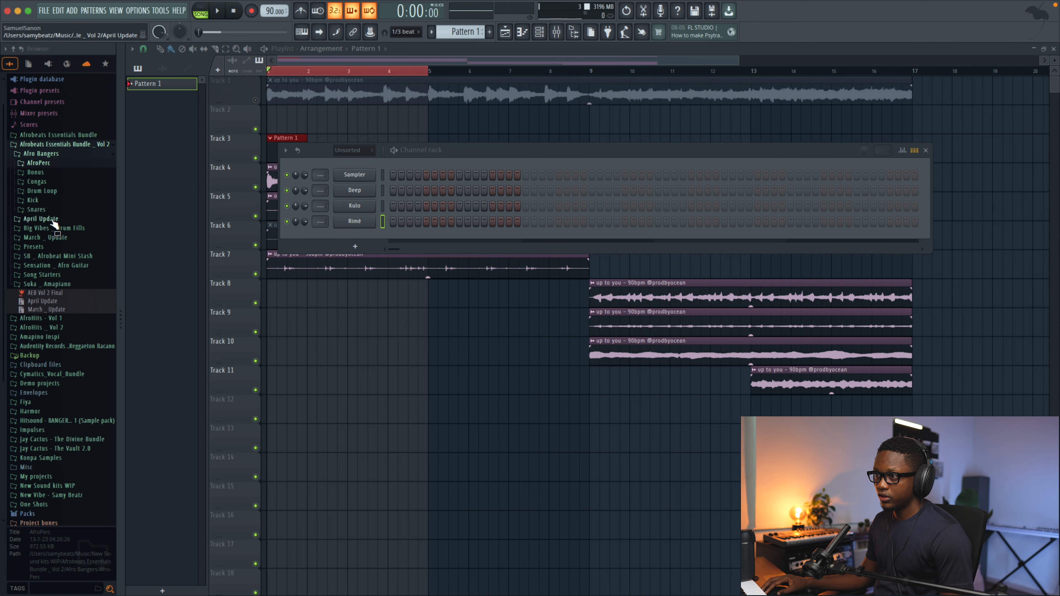
# - Audition samples in the Bonus folder and place the SB _ Shaker BO loop at bar 1 of Track 11
pyautogui.click(36, 173)
pyautogui.click(55, 274)
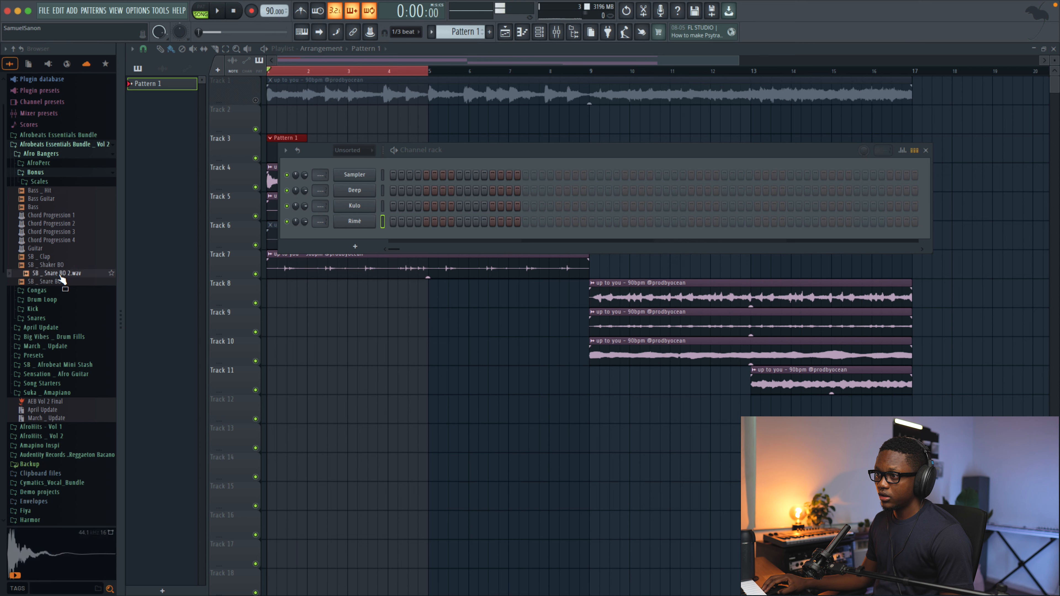
pyautogui.click(58, 265)
pyautogui.moveTo(60, 270); pyautogui.dragTo(332, 388)
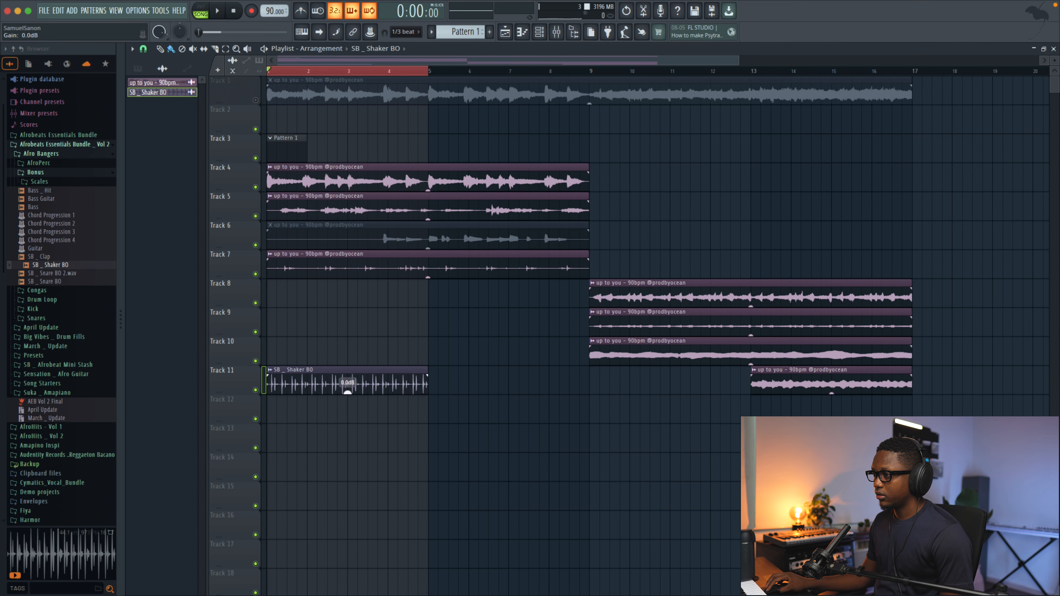
# - Lower the SB _ Shaker BO clip's gain on Track 11 to about -20.2 dB
pyautogui.press('space')
pyautogui.moveTo(348, 393); pyautogui.dragTo(348, 397)
pyautogui.press('space')
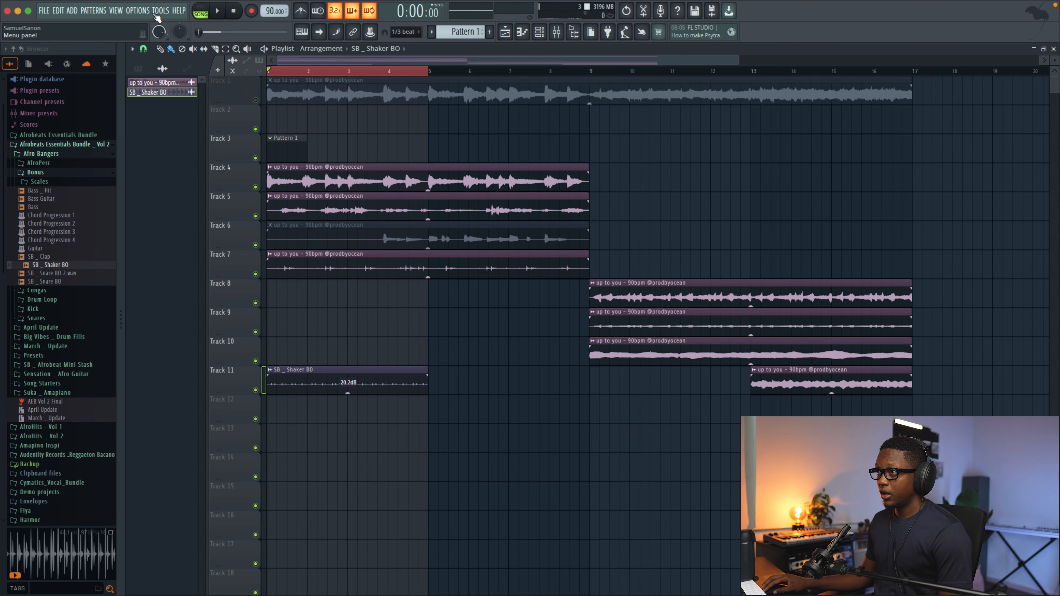
# - Switch all audio clips to realtime stretching and set the project tempo to 96 BPM
pyautogui.click(160, 11)
pyautogui.moveTo(235, 44)
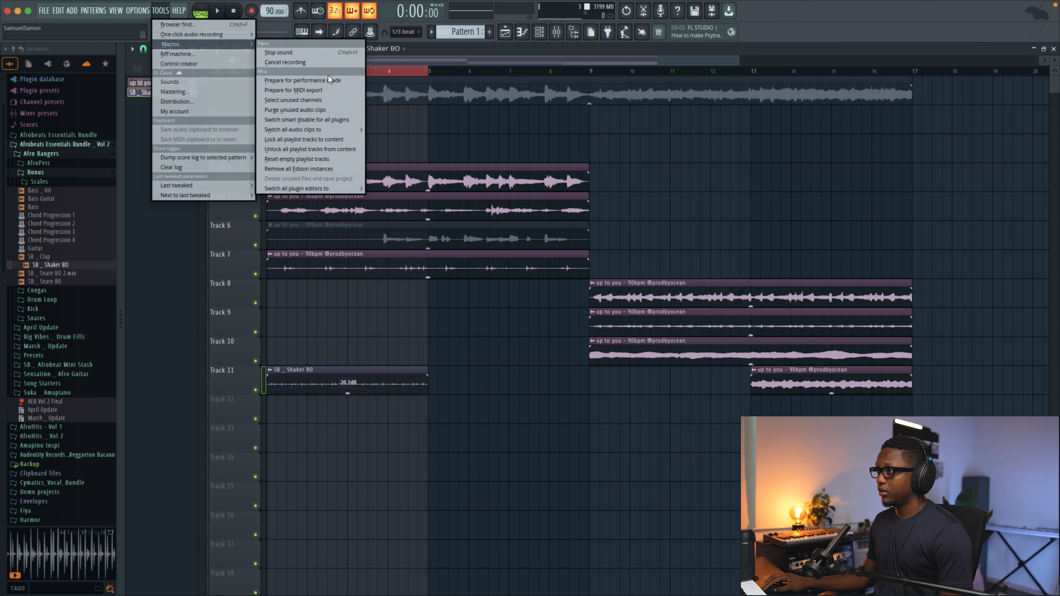
pyautogui.moveTo(352, 130)
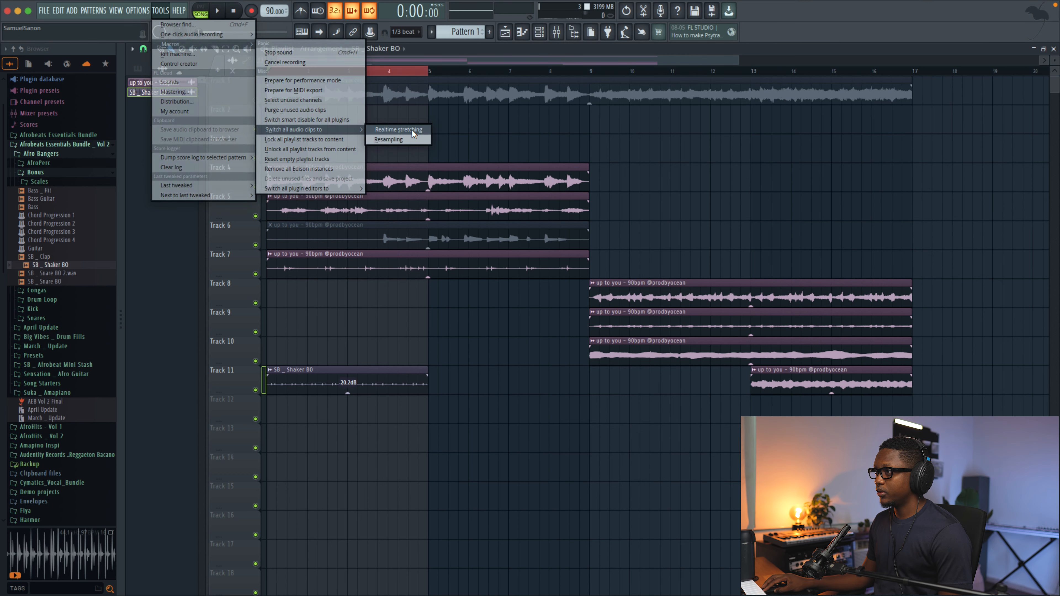
pyautogui.click(398, 130)
pyautogui.press('Return')
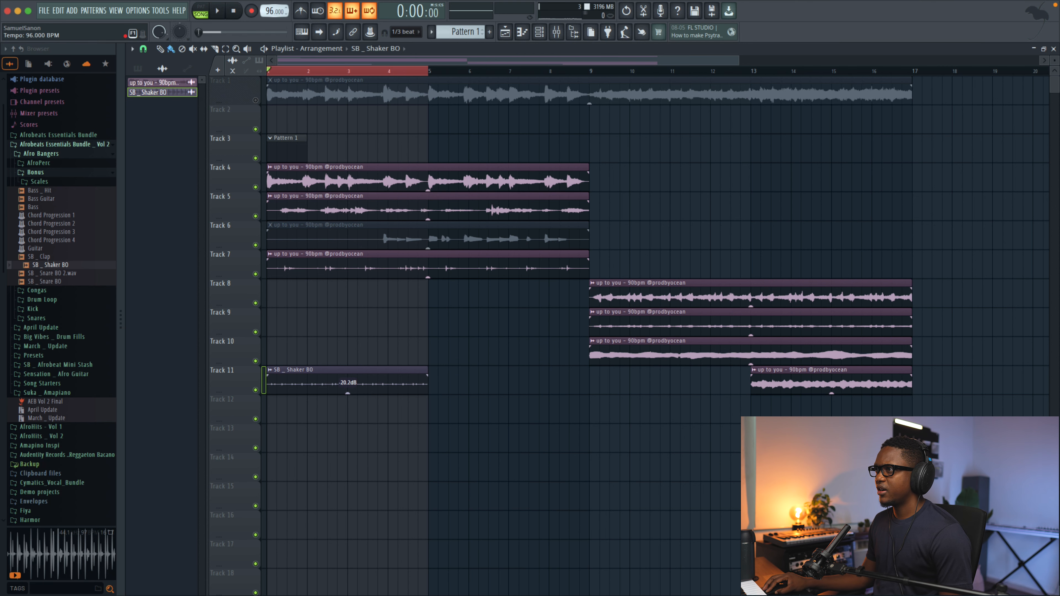
# - Add a Kulo hit on step 4 in the channel rack and move the Kulo channel above Perc _ Wood 2
pyautogui.press('F6')
pyautogui.press('space')
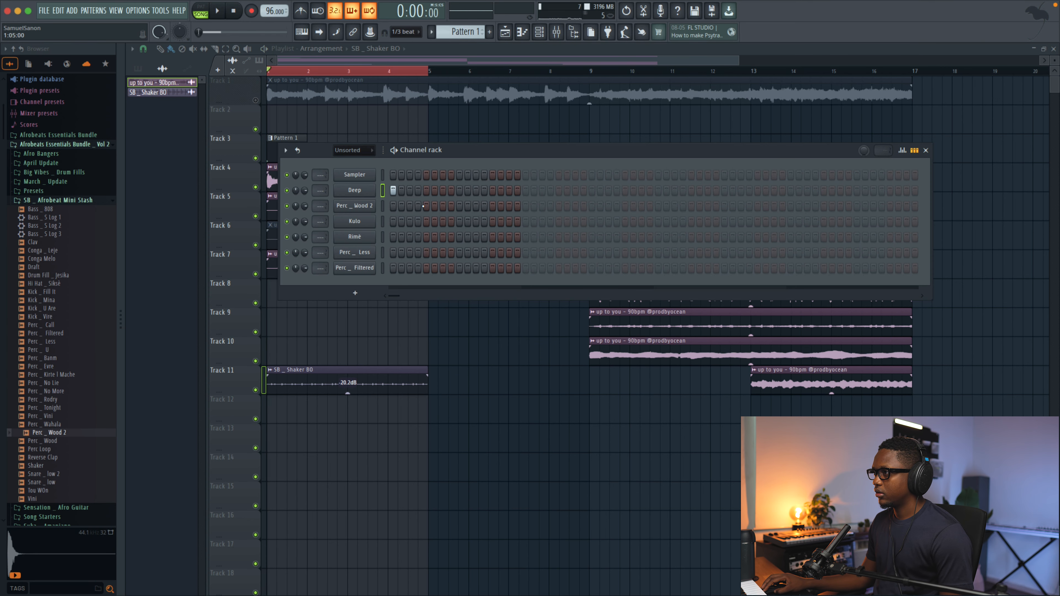
pyautogui.click(418, 207)
pyautogui.press('space')
pyautogui.rightClick(418, 207)
pyautogui.press('space')
pyautogui.press('space')
pyautogui.press('space')
pyautogui.click(419, 222)
pyautogui.press('space')
pyautogui.press('space')
pyautogui.hotkey('alt', 'Up')
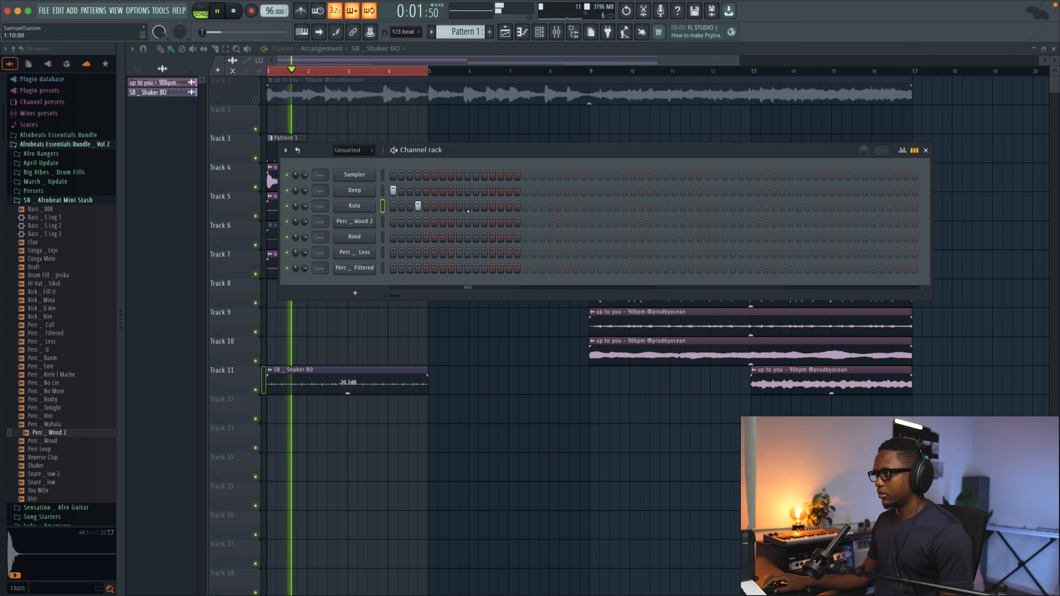
# - Add Kulo hits on steps 20, 36 and 52, Perc _ Wood 2 hits on 13 and 45, and Rimé hits on 29 and 61
pyautogui.click(492, 221)
pyautogui.press('space')
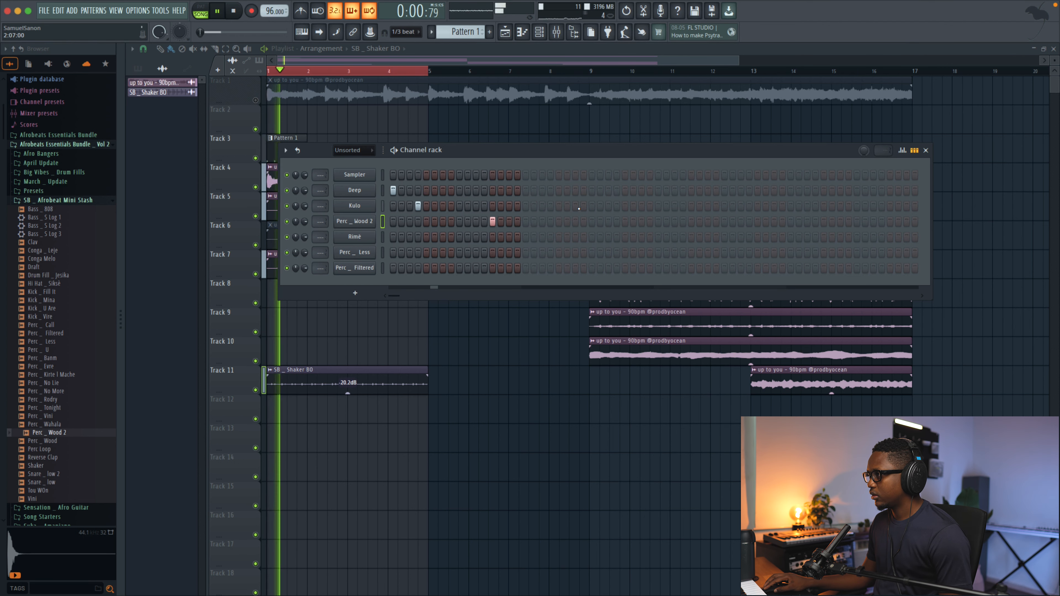
pyautogui.click(550, 205)
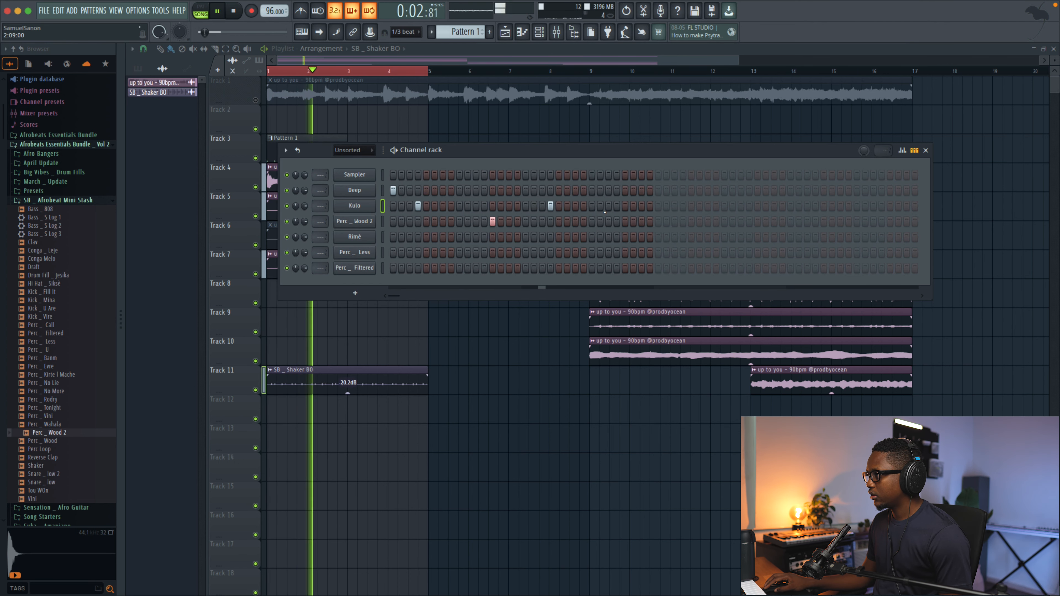
pyautogui.click(625, 237)
pyautogui.press('space')
pyautogui.click(682, 206)
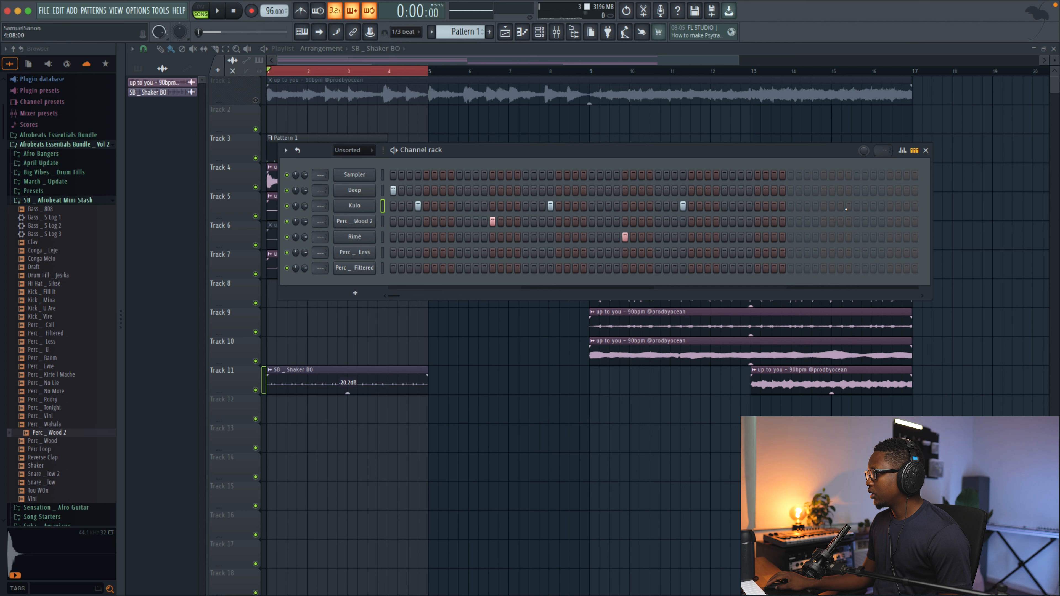
pyautogui.click(816, 206)
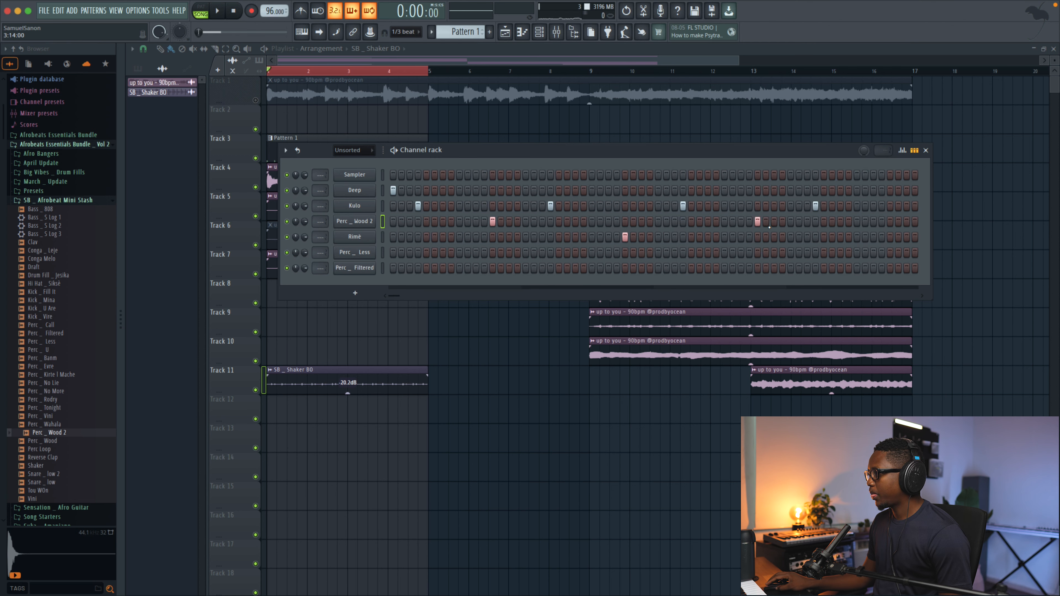
pyautogui.click(890, 237)
pyautogui.press('space')
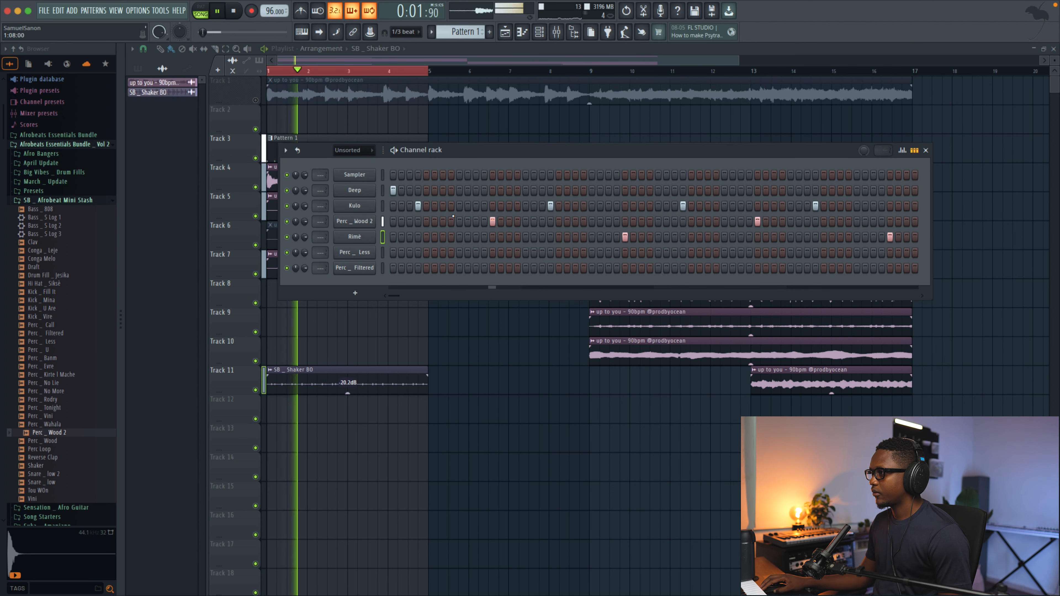
# - Add Perc _ Less hits on steps 10 and 42 and Perc _ Filtered hits on steps 27 and 59
pyautogui.click(467, 253)
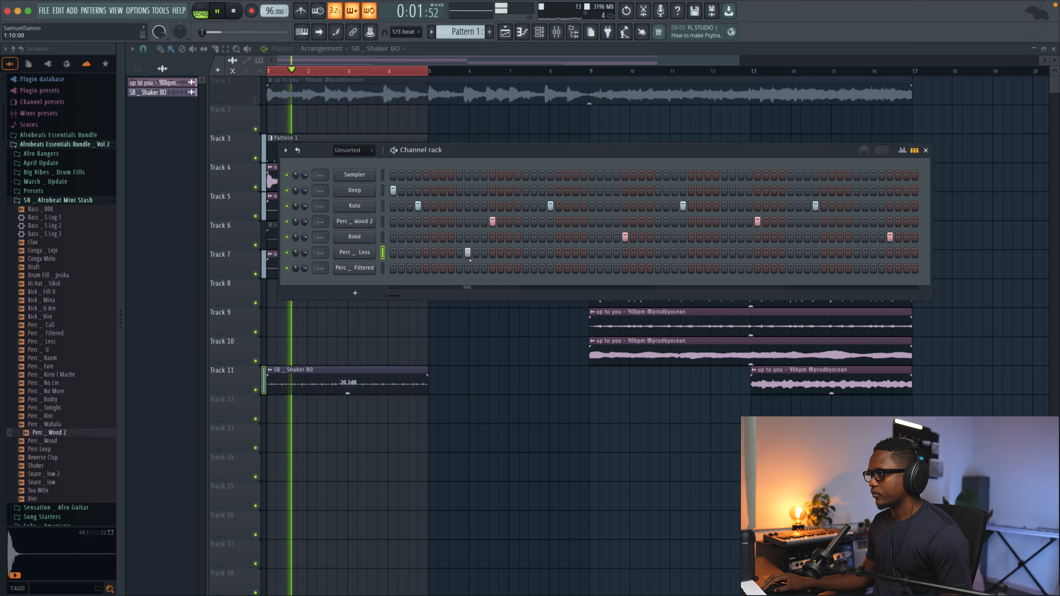
pyautogui.click(608, 268)
pyautogui.click(733, 252)
pyautogui.click(873, 268)
pyautogui.press('space')
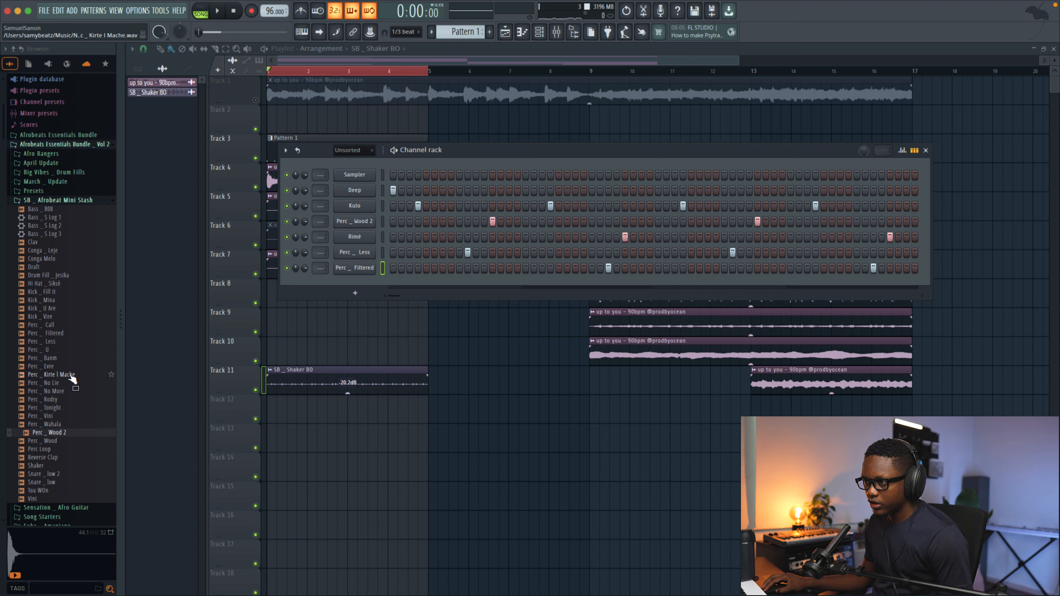
# - Add the Perc _ Banm sample from the SB _ Afrobeat Mini Stash folder to the channel rack
pyautogui.moveTo(59, 359); pyautogui.dragTo(57, 358)
pyautogui.moveTo(315, 290); pyautogui.dragTo(327, 283)
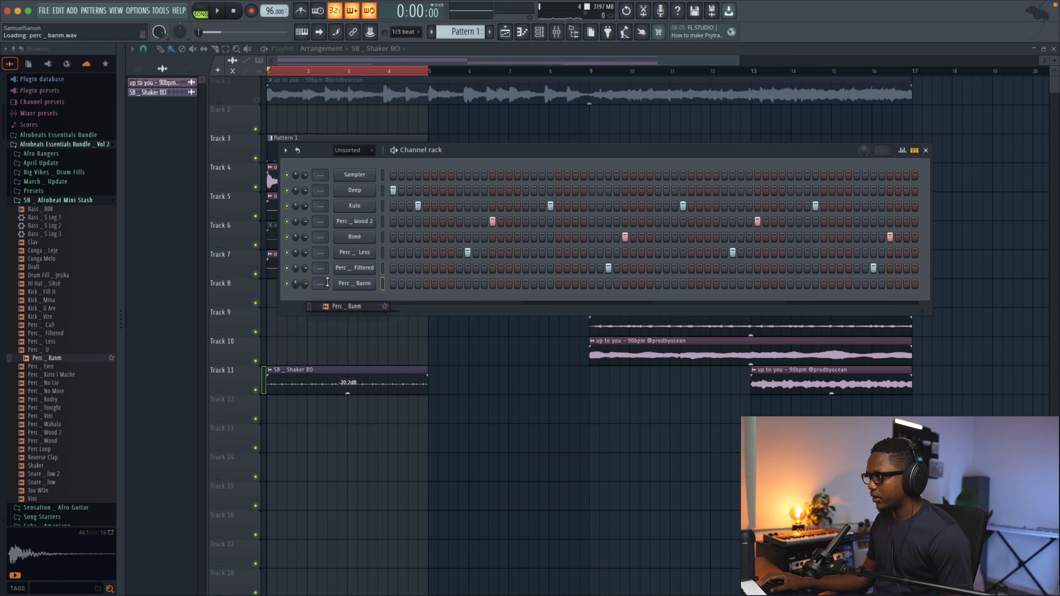
# - Add Deep kick hits on steps 8, 24, 26 and 33, playing the beat to check them
pyautogui.click(443, 191)
pyautogui.rightClick(444, 191)
pyautogui.press('space')
pyautogui.press('space')
pyautogui.click(450, 191)
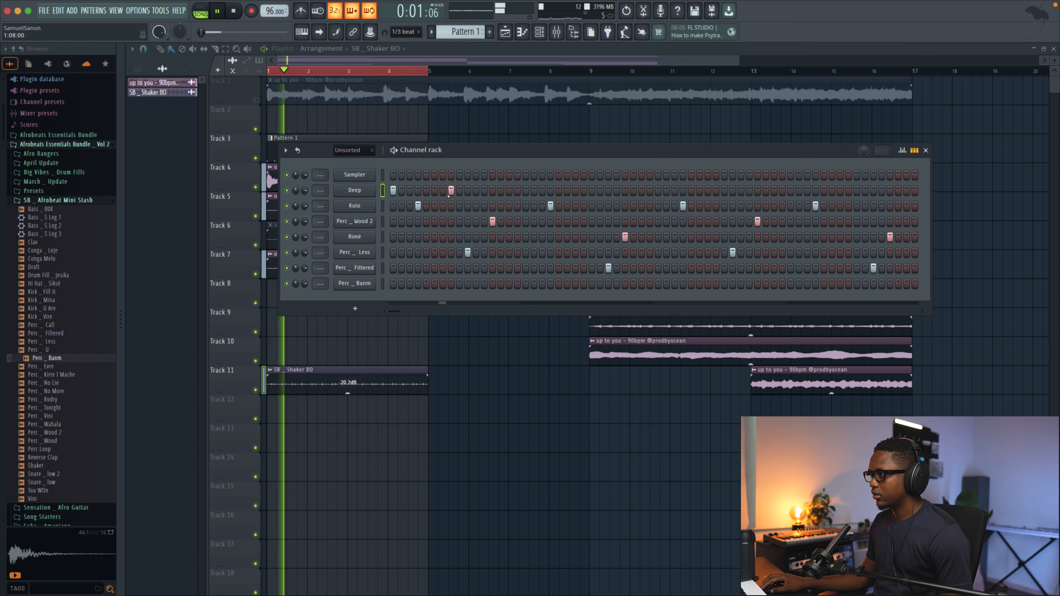
pyautogui.press('space')
pyautogui.press('space')
pyautogui.click(583, 192)
pyautogui.click(600, 193)
pyautogui.click(658, 191)
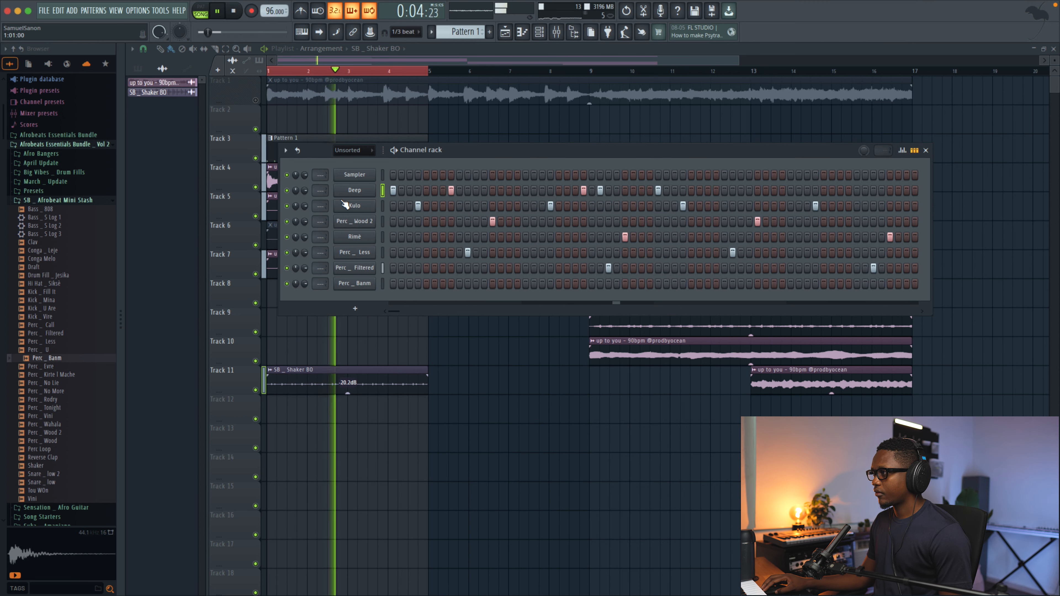
# - Add Perc _ Banm hits on steps 23, 31, 55 and 63
pyautogui.press('space')
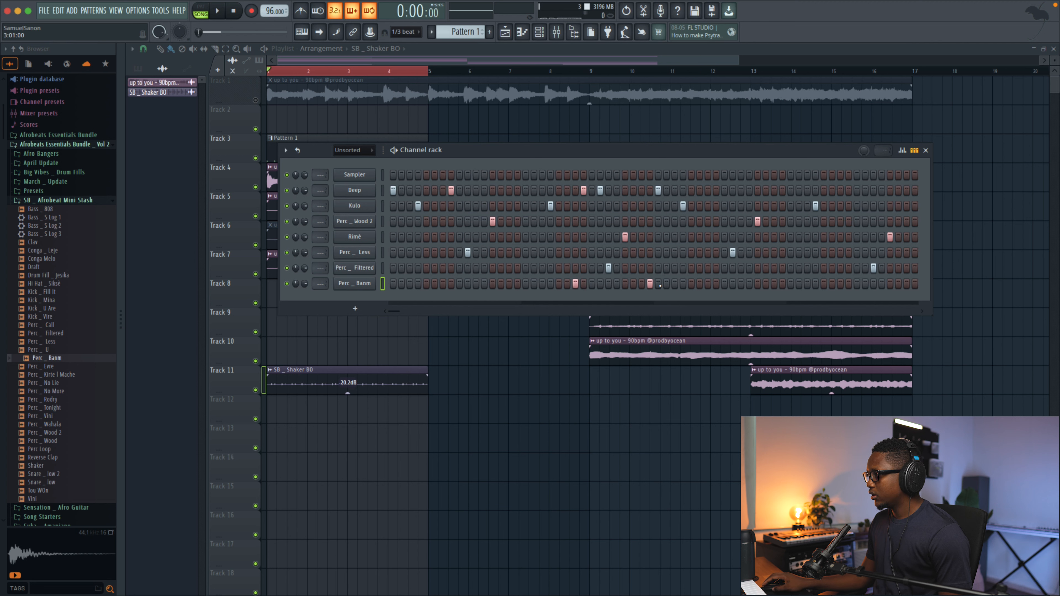
pyautogui.click(840, 284)
pyautogui.click(906, 283)
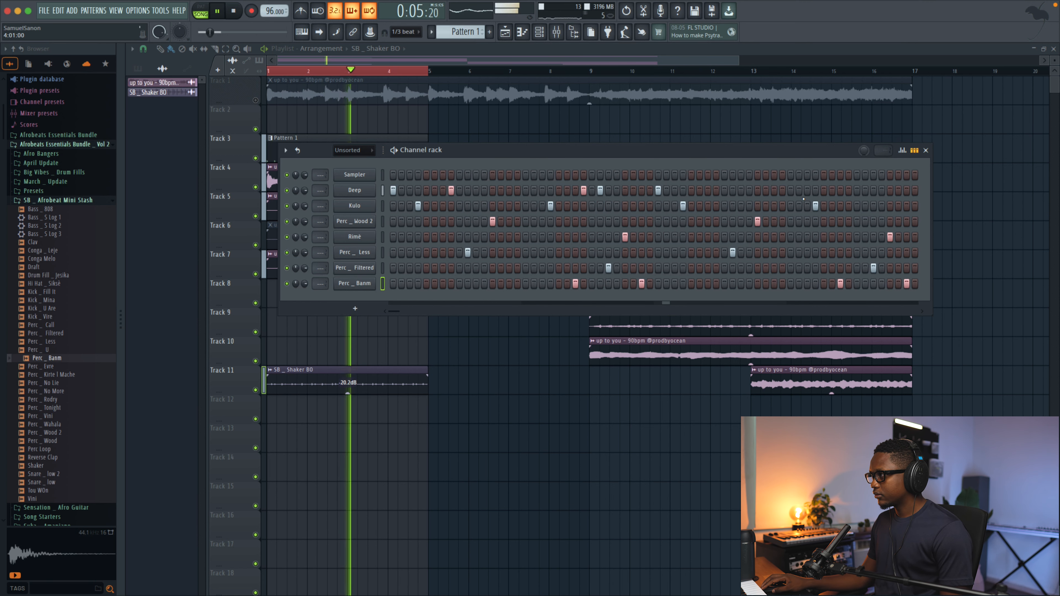
# - Add Deep kick hits on steps 46, 49, 59 and 62 while the beat plays
pyautogui.click(790, 189)
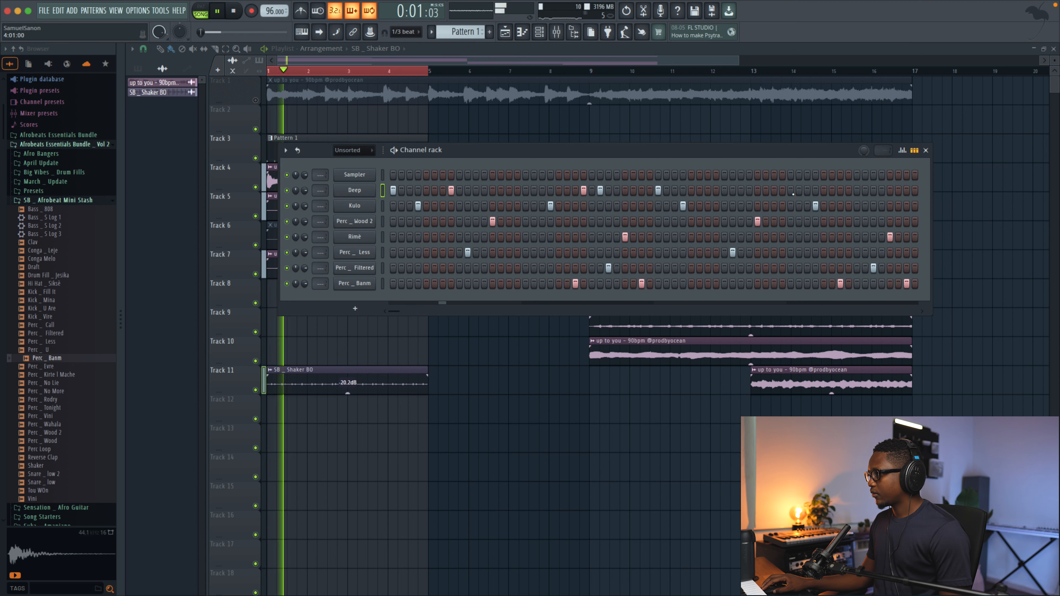
pyautogui.click(766, 190)
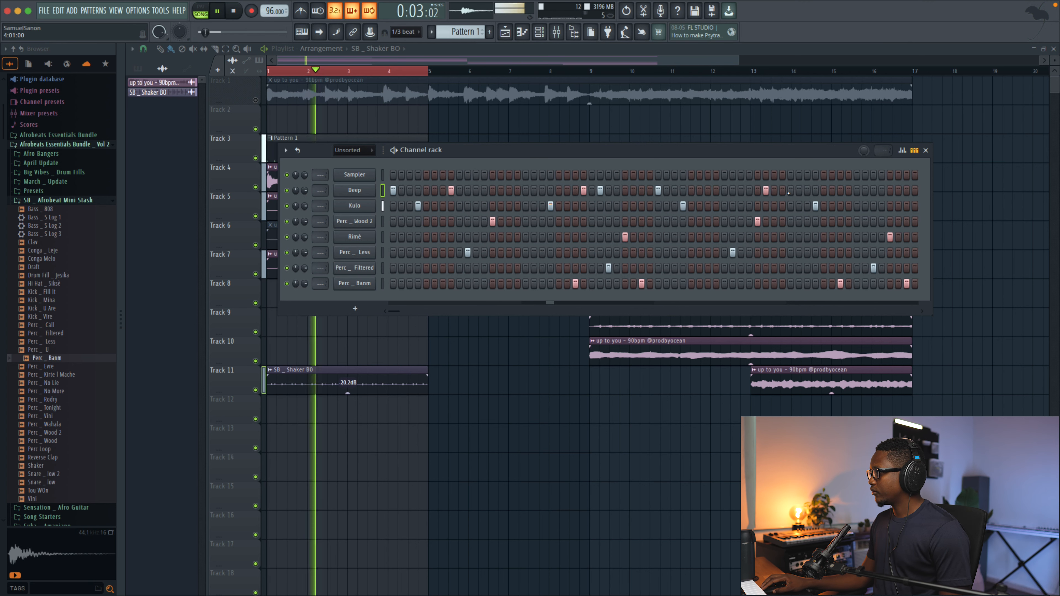
pyautogui.click(790, 190)
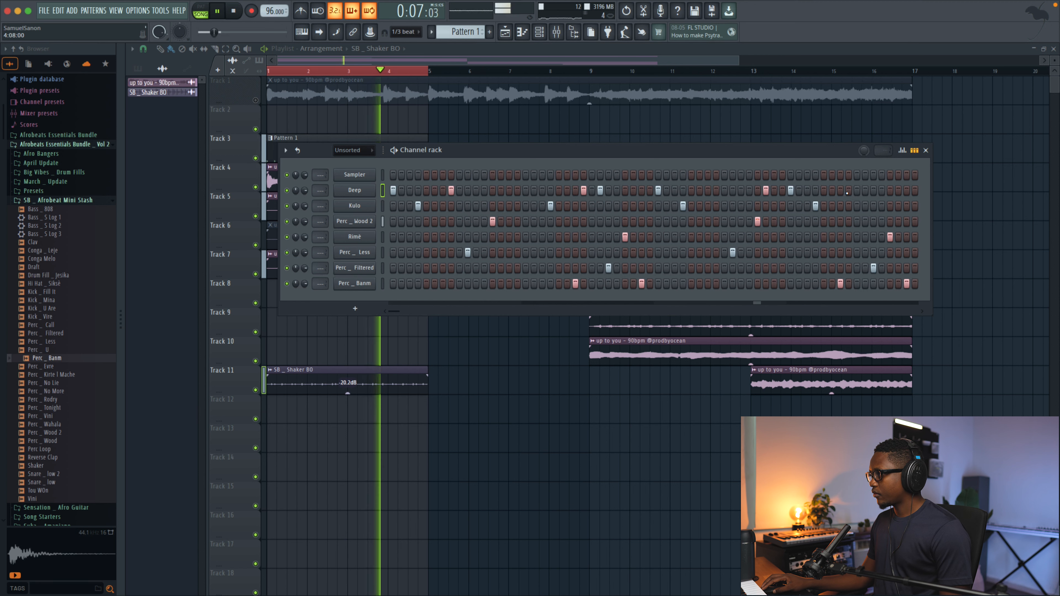
pyautogui.click(873, 190)
pyautogui.click(898, 190)
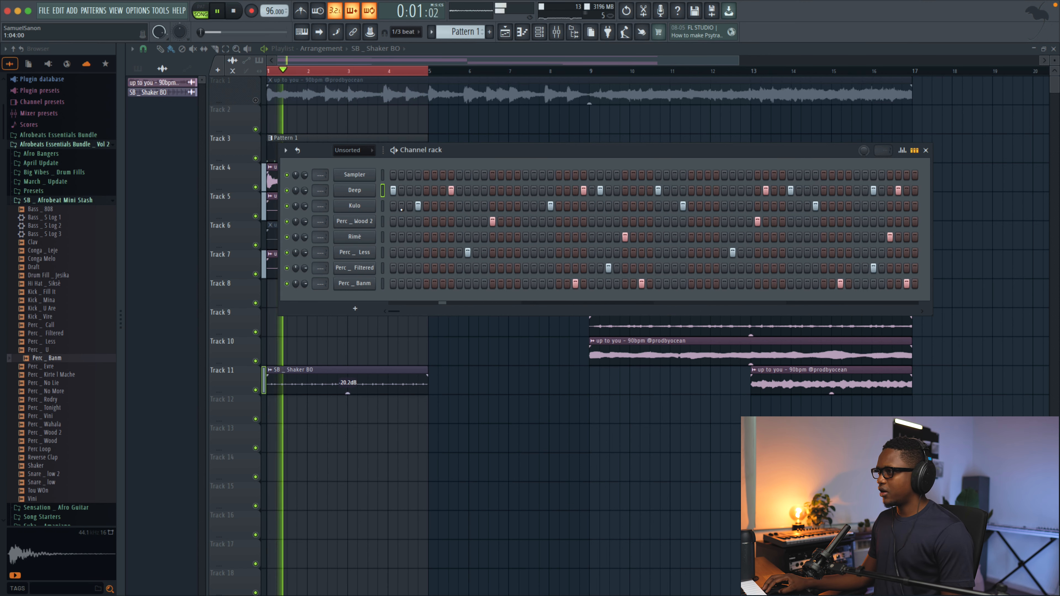
pyautogui.press('space')
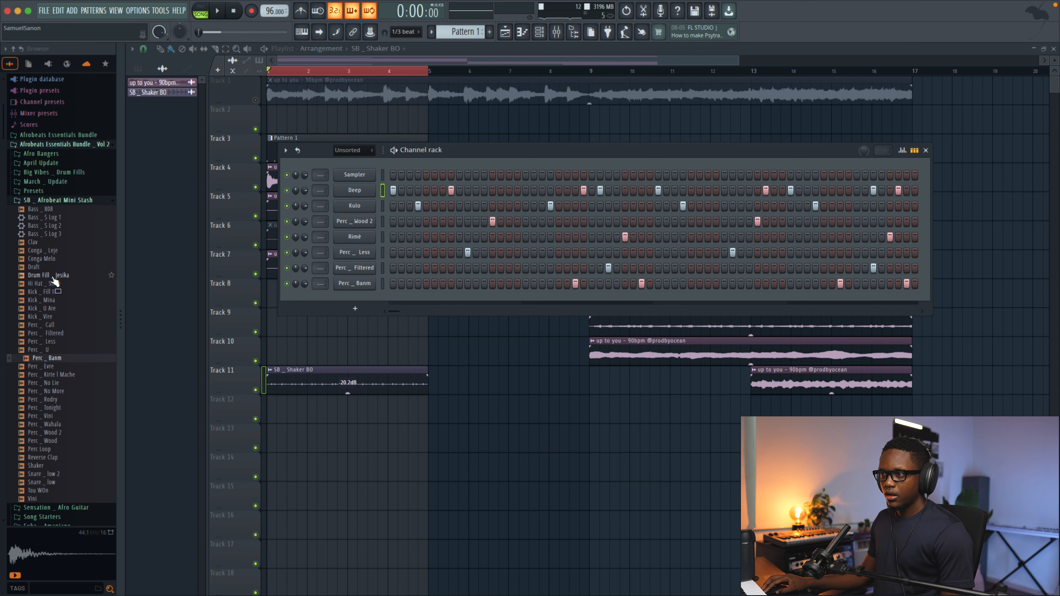
# - Place the Drum Fill _ Jesika sample at bar 4 of Track 12 and slice it at bar 5
pyautogui.click(43, 276)
pyautogui.moveTo(43, 278); pyautogui.dragTo(432, 414)
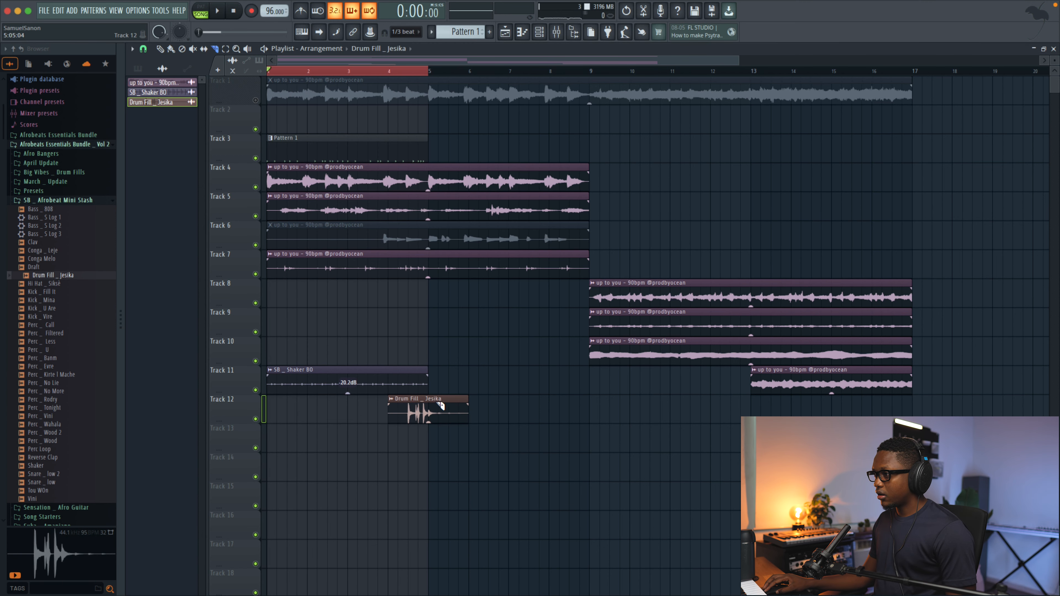
pyautogui.moveTo(734, 58); pyautogui.dragTo(451, 136)
pyautogui.click(604, 73)
pyautogui.press('space')
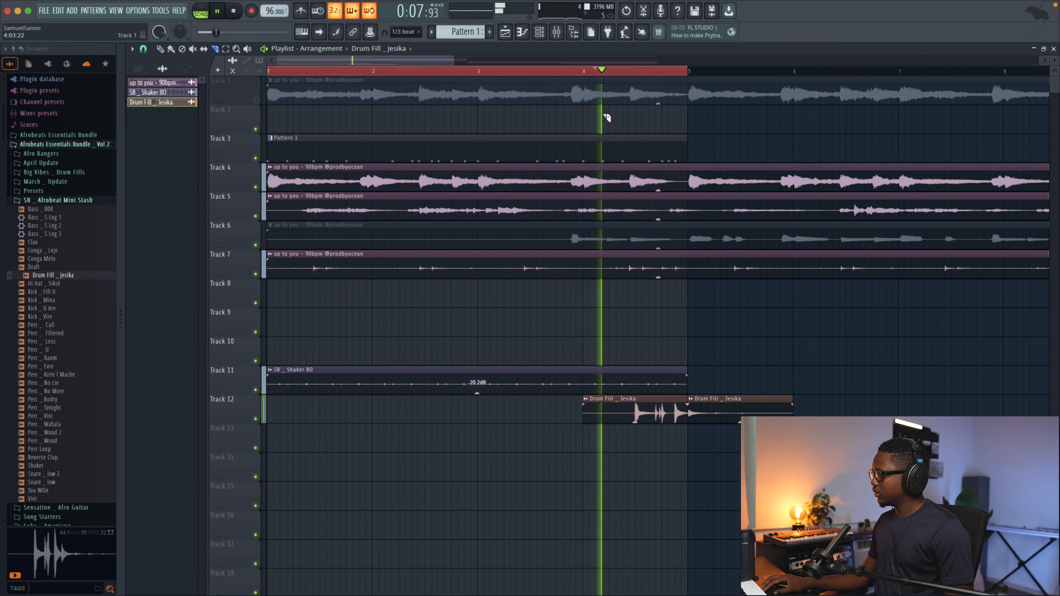
pyautogui.press('space')
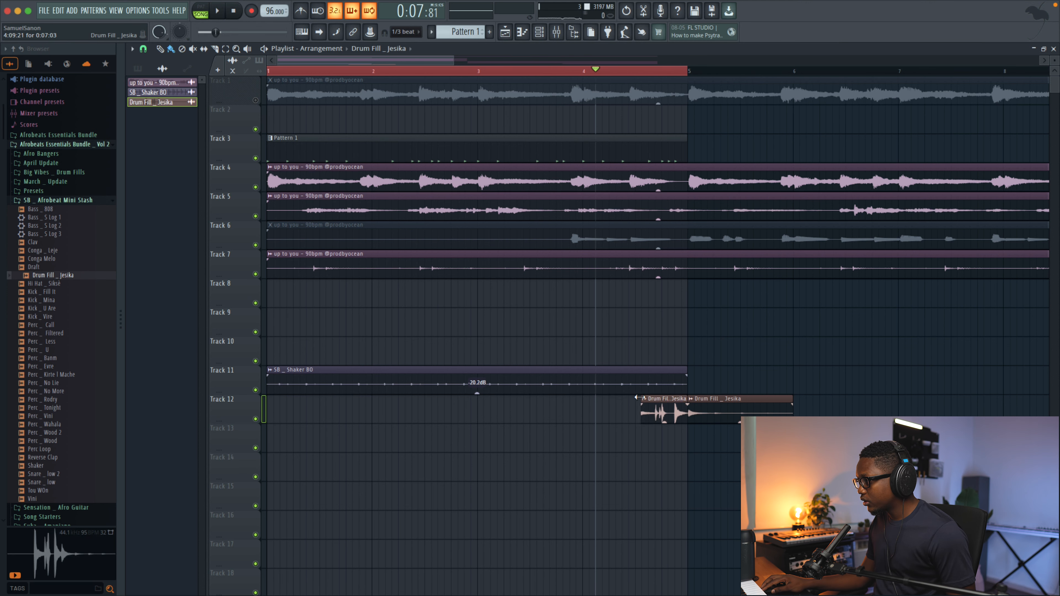
# - Trim the first Drum Fill _ Jesika clip to start at 4:12:00 and lower its channel volume to 40%
pyautogui.moveTo(652, 395); pyautogui.dragTo(651, 395)
pyautogui.hscroll(1, 651, 395)
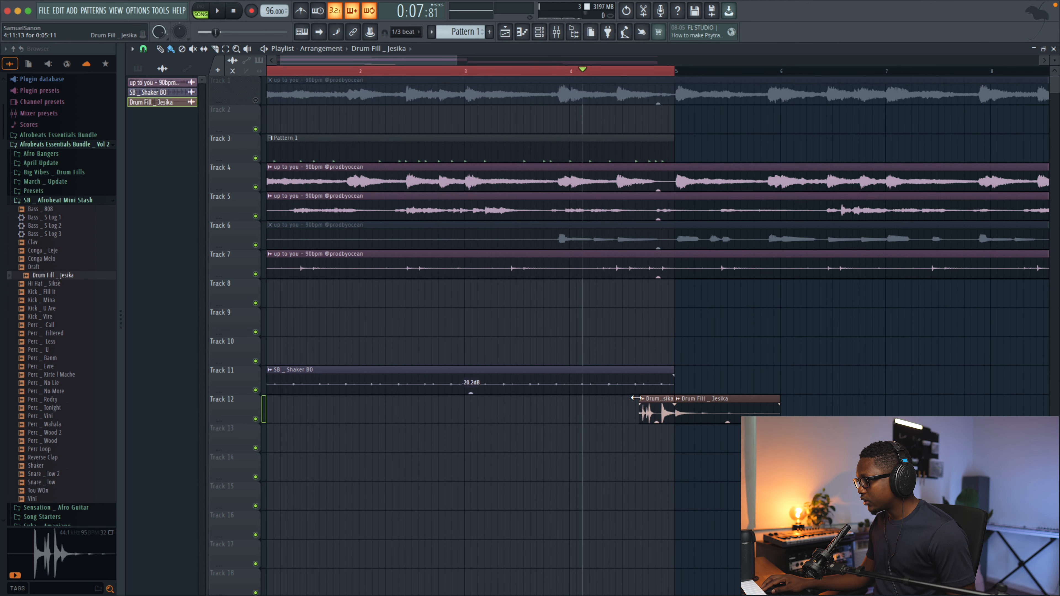
pyautogui.doubleClick(667, 410)
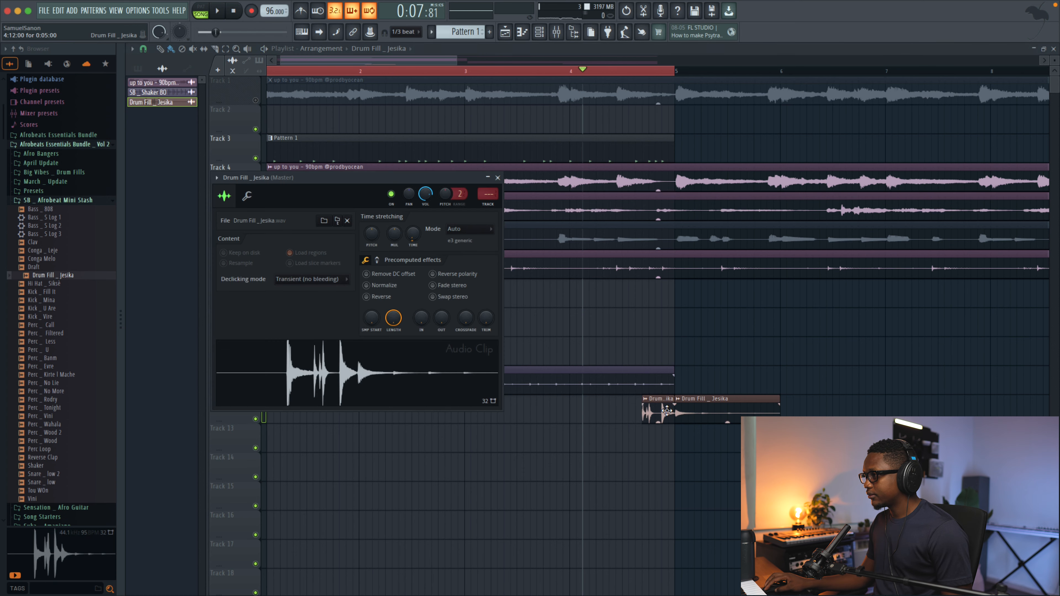
pyautogui.press('space')
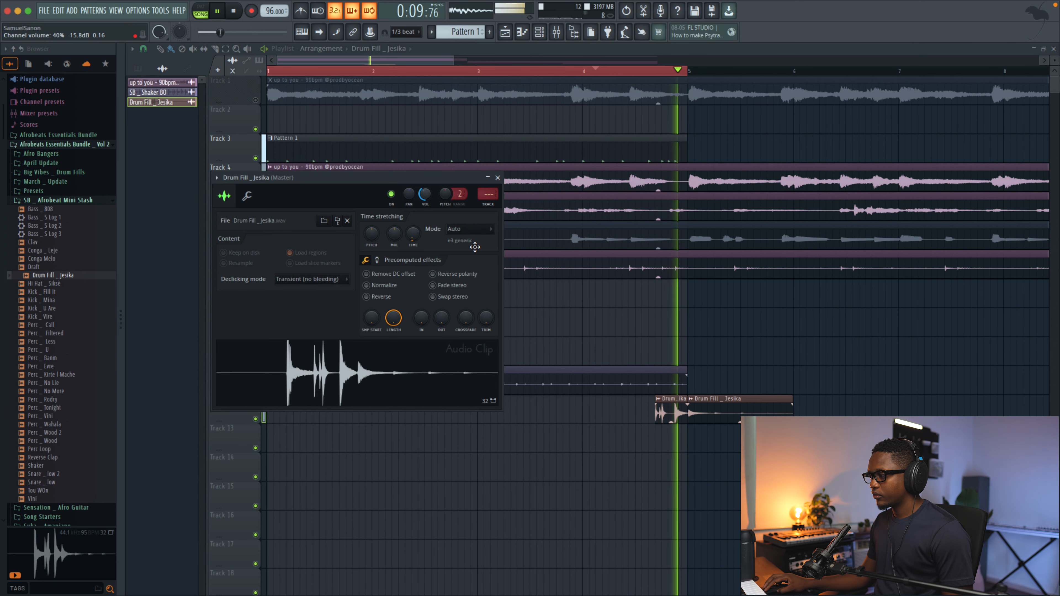
pyautogui.click(498, 178)
# - Move the sliced-off tail of the drum fill from bar 5 to bar 1 on Track 12
pyautogui.press('space')
pyautogui.press('space')
pyautogui.moveTo(728, 411); pyautogui.dragTo(189, 385)
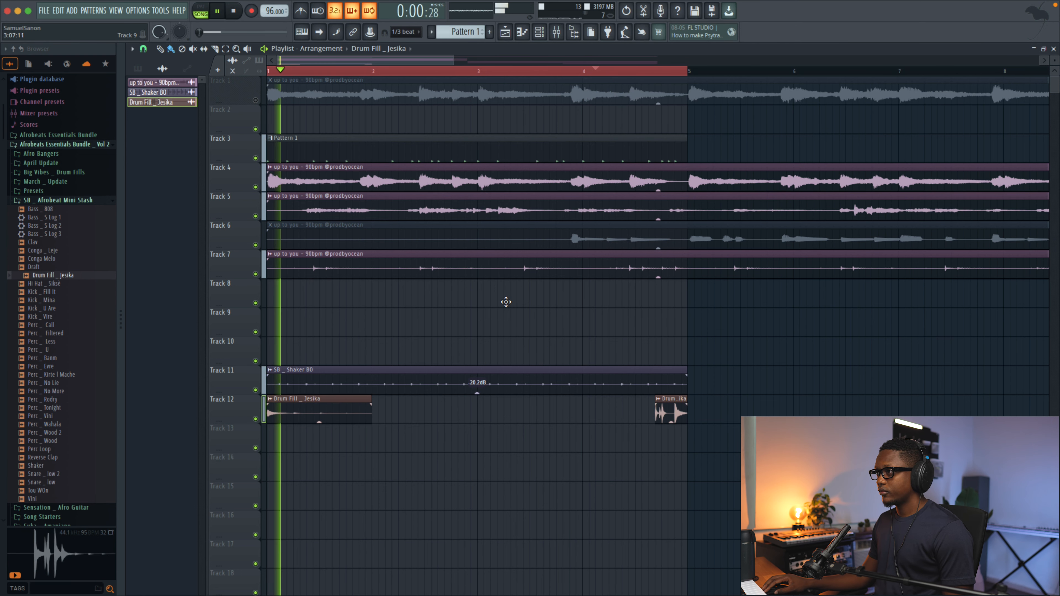
# - Show all channels in the channel rack and select the up to you and SB _ Shaker BO audio channels
pyautogui.click(539, 33)
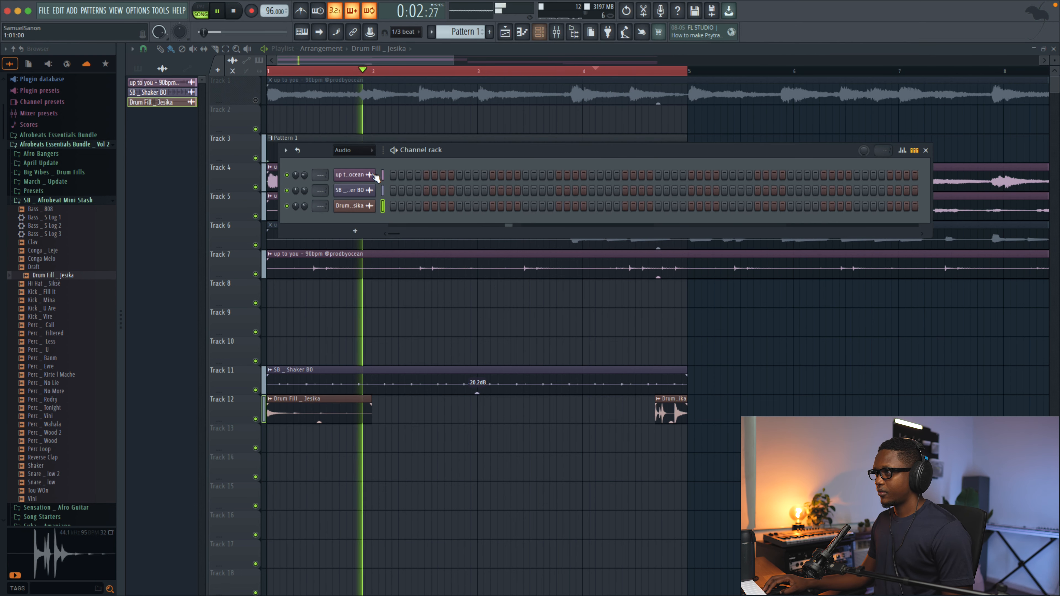
pyautogui.click(354, 149)
pyautogui.click(355, 171)
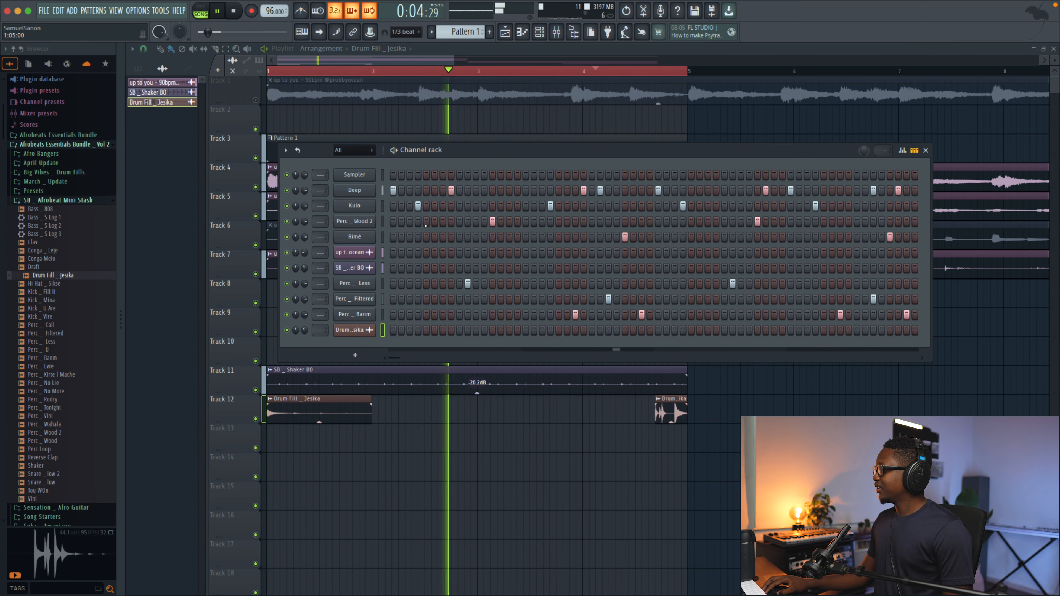
pyautogui.moveTo(382, 253); pyautogui.dragTo(383, 270)
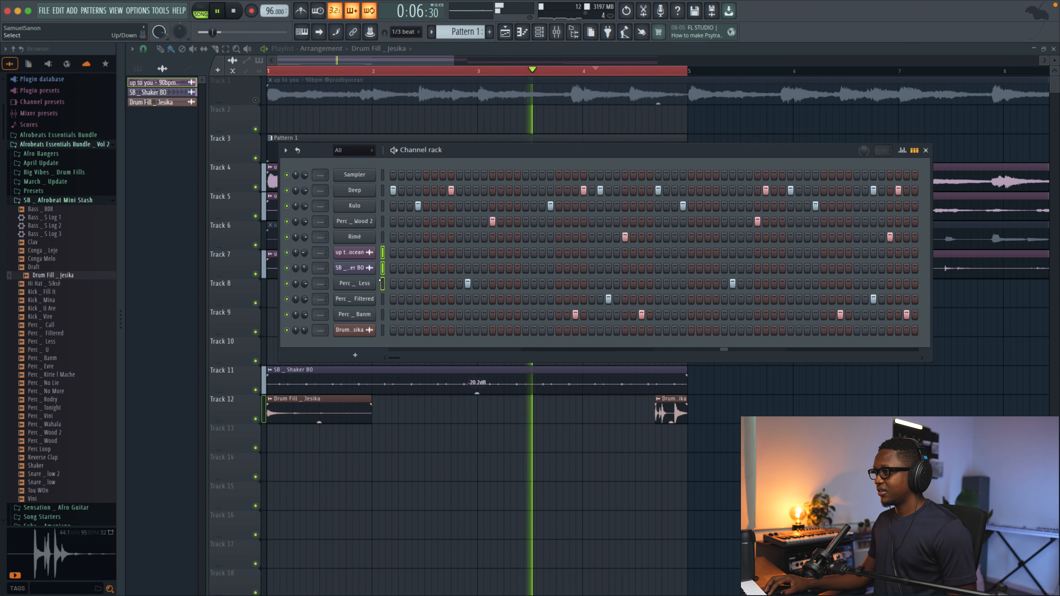
pyautogui.click(383, 270)
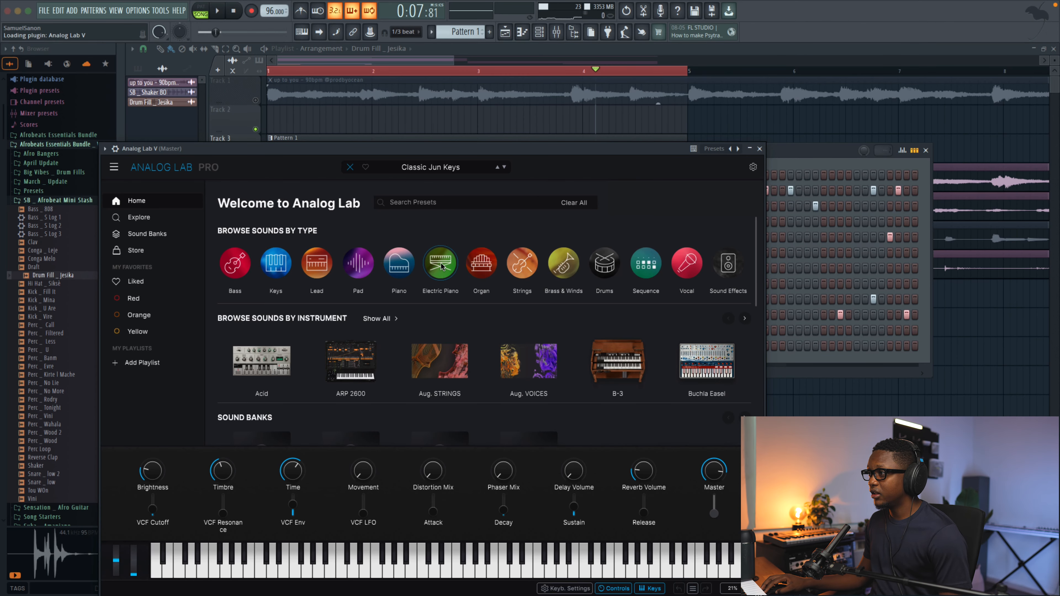
# - Filter the Analog Lab V presets to Electric Piano and load Beneath Two Ferns
pyautogui.click(441, 267)
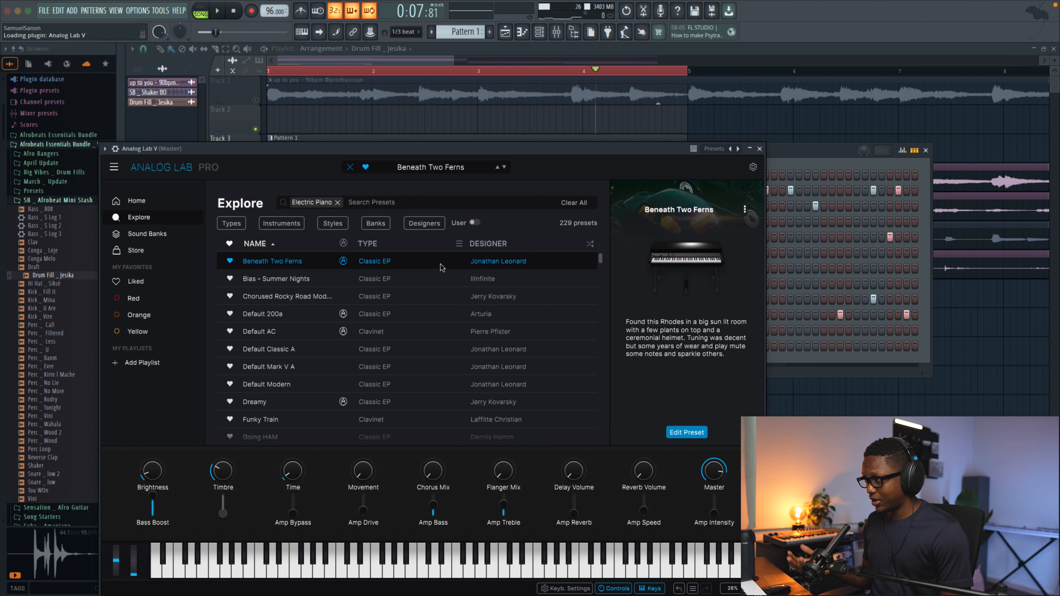
# - Browse the Electric Piano presets and load Hunting 4 Charles in Analog Lab V, closing the plugin window when done
pyautogui.scroll(-1, 387, 330)
pyautogui.click(387, 327)
pyautogui.scroll(-1, 387, 327)
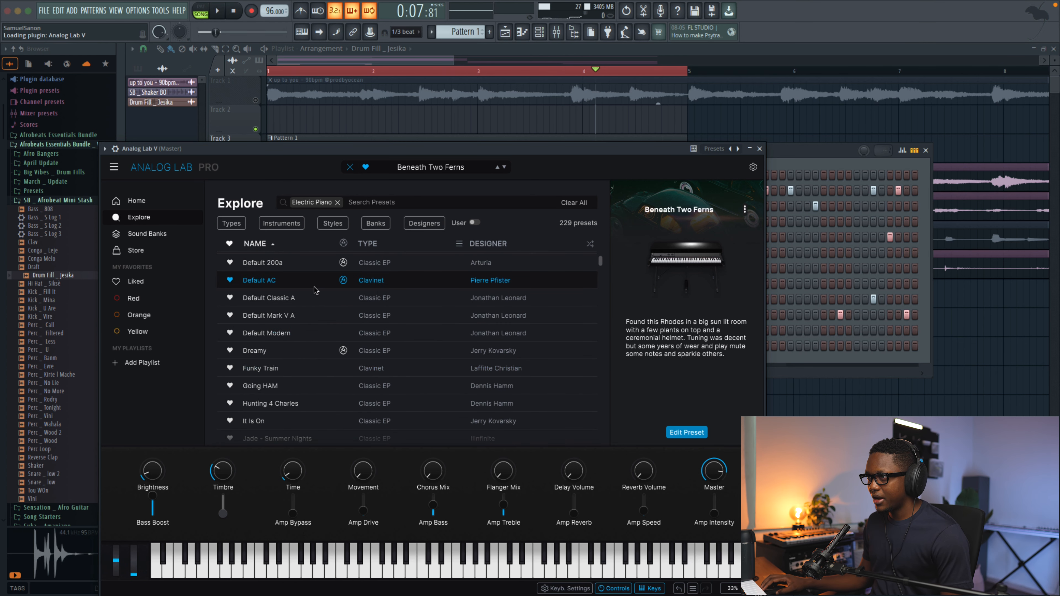
pyautogui.scroll(-1, 275, 334)
pyautogui.click(289, 385)
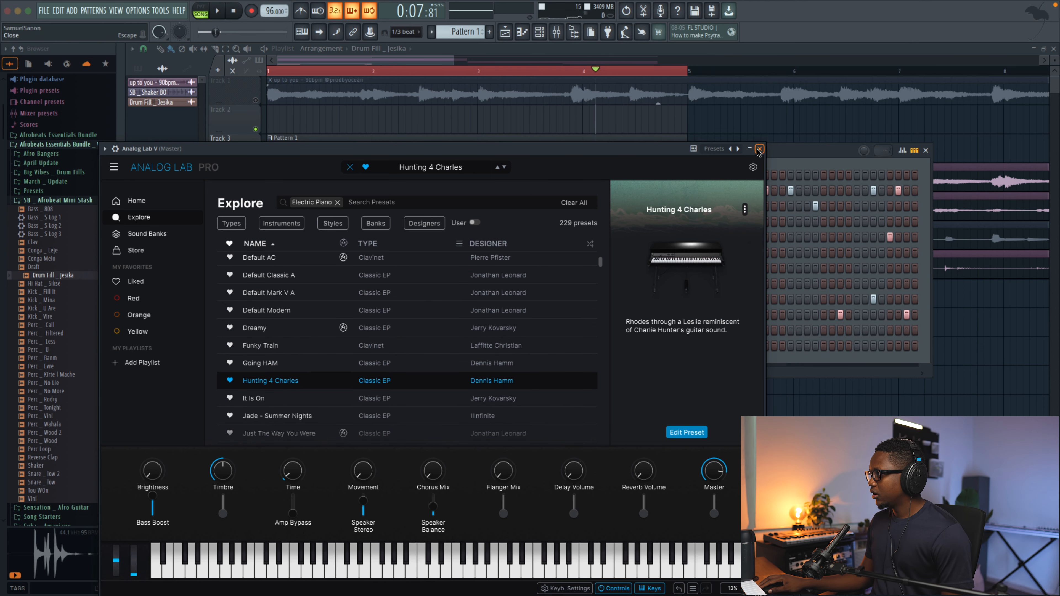
pyautogui.click(759, 149)
# - Play along with the arrangement and record two bars of electric piano chords on the Analog Lab V channel
pyautogui.press('space')
pyautogui.press('space')
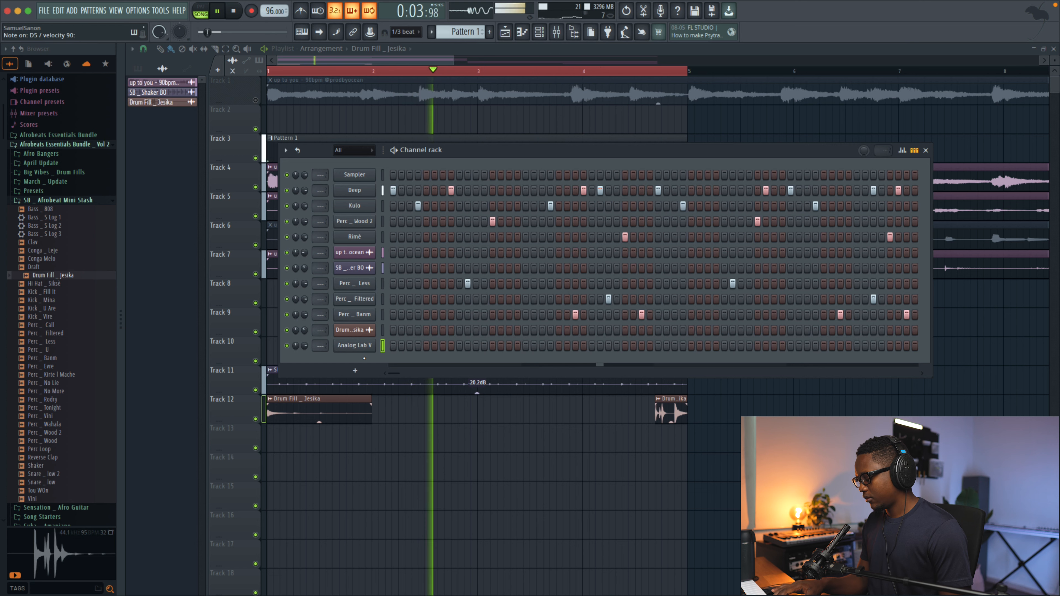
pyautogui.press('space')
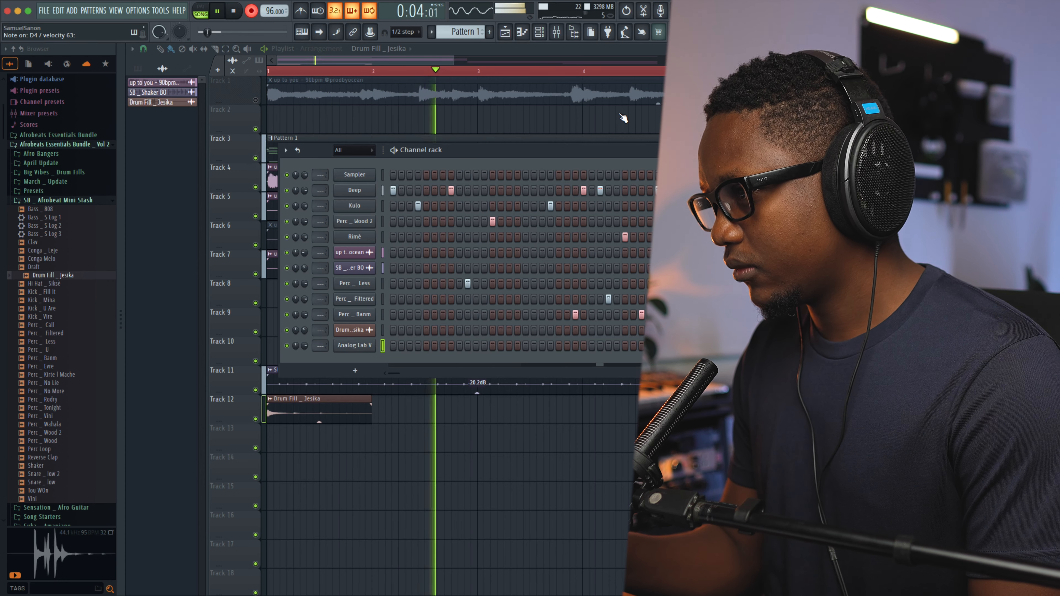
pyautogui.press('space')
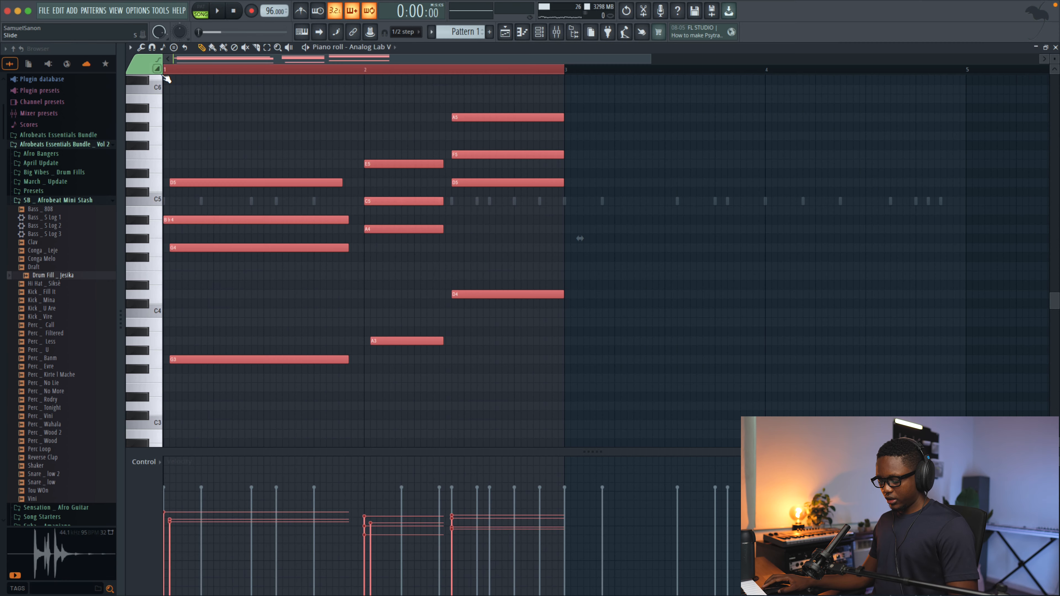
# - Duplicate the recorded chords into bars 3 and 4 and lower the A5 notes by an octave to A4
pyautogui.hotkey('ctrl', 'b')
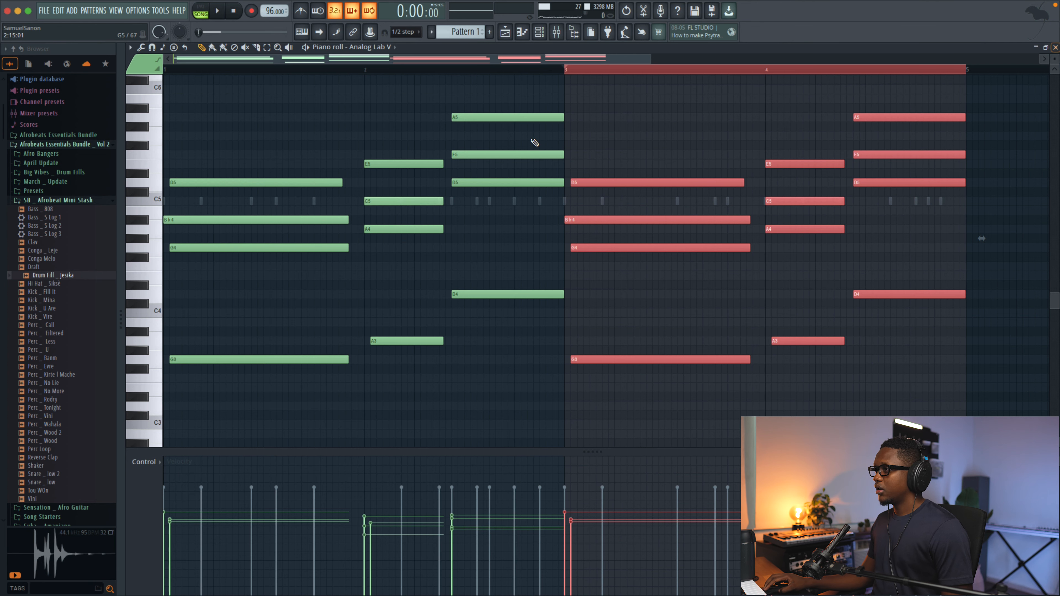
pyautogui.click(563, 117)
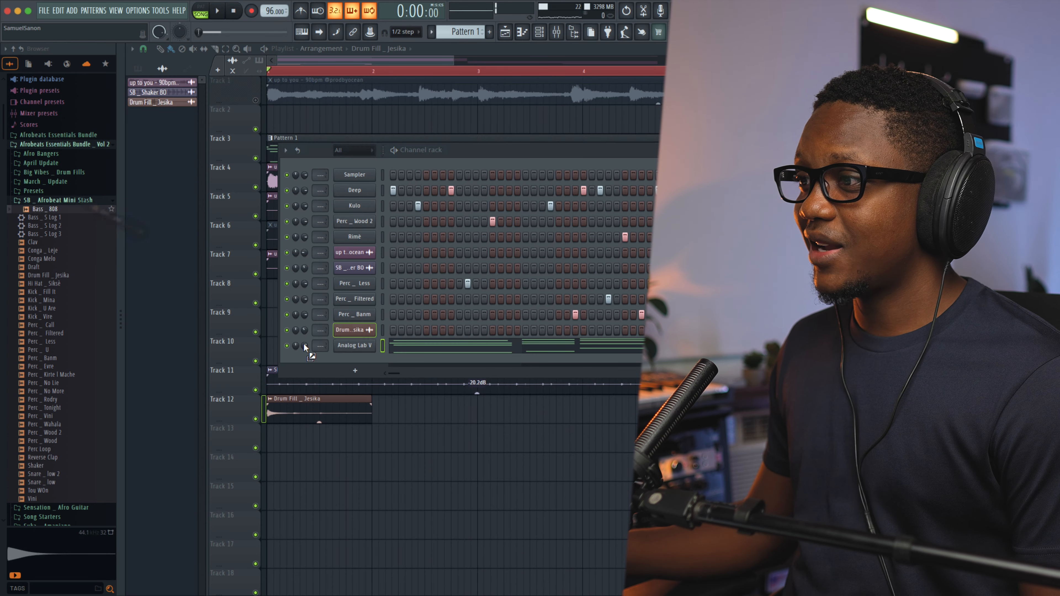
# - Add the Bass _ 808 sample as a new channel and enable its volume envelope, adjusting the hold and release
pyautogui.moveTo(303, 343); pyautogui.dragTo(352, 362)
pyautogui.click(354, 361)
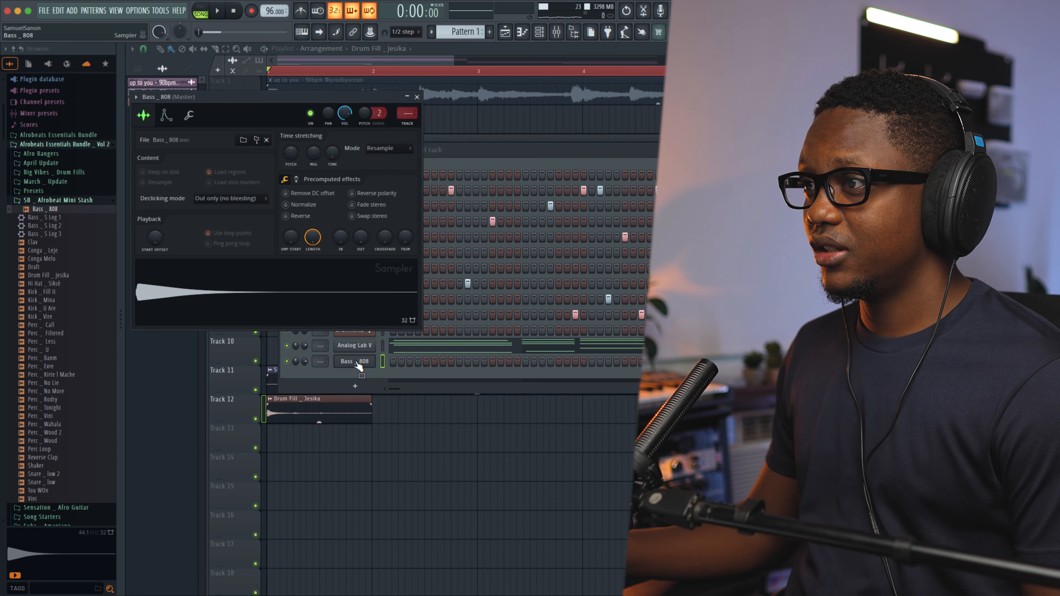
pyautogui.click(170, 116)
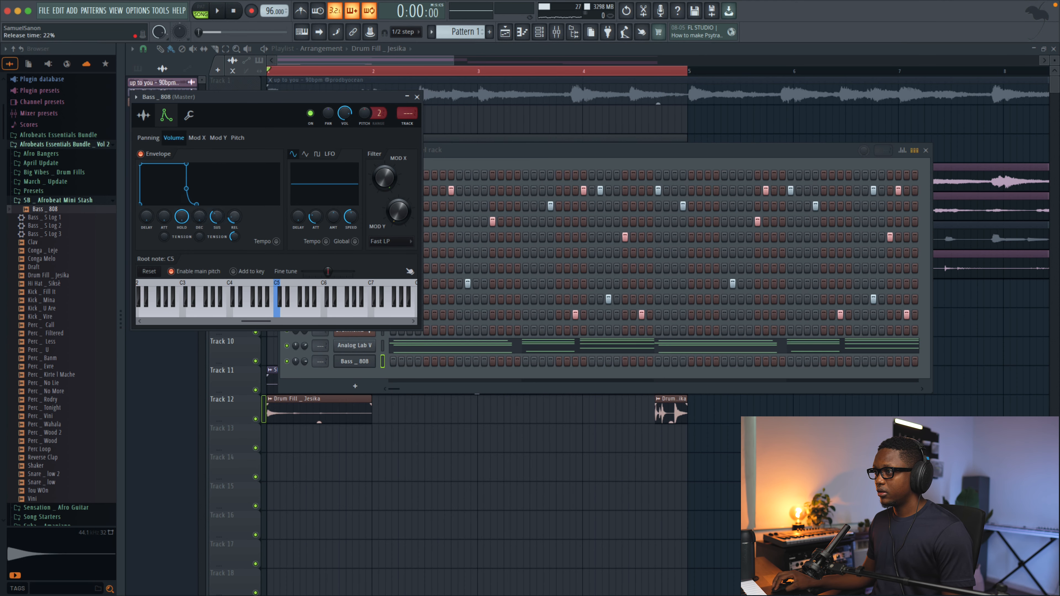
pyautogui.click(417, 97)
# - Check the sample settings of the Bass _ 808 channel, including its declicking mode
pyautogui.rightClick(356, 361)
pyautogui.click(357, 362)
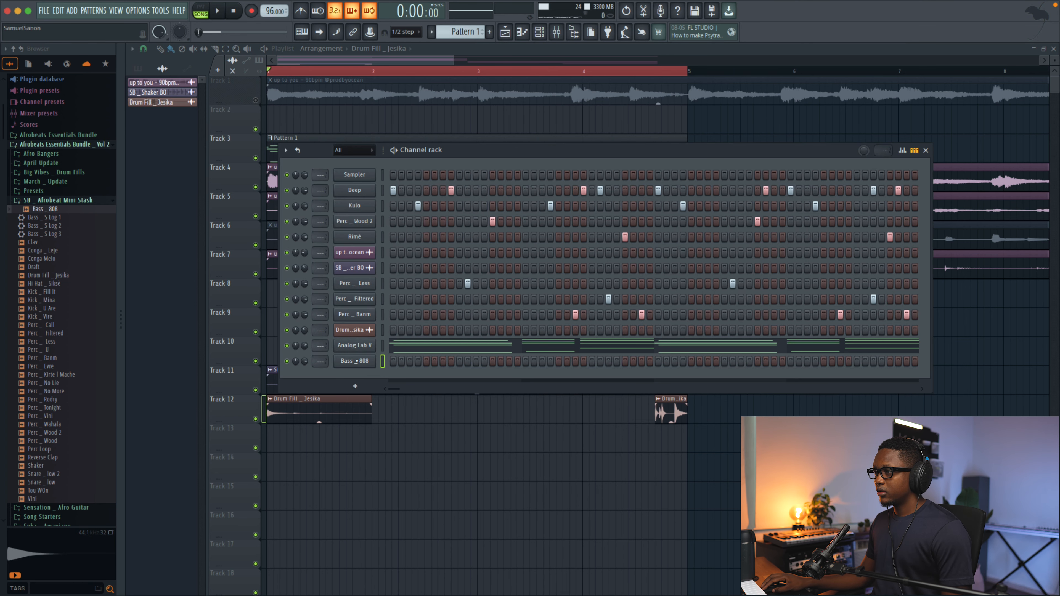
pyautogui.click(356, 362)
pyautogui.click(143, 116)
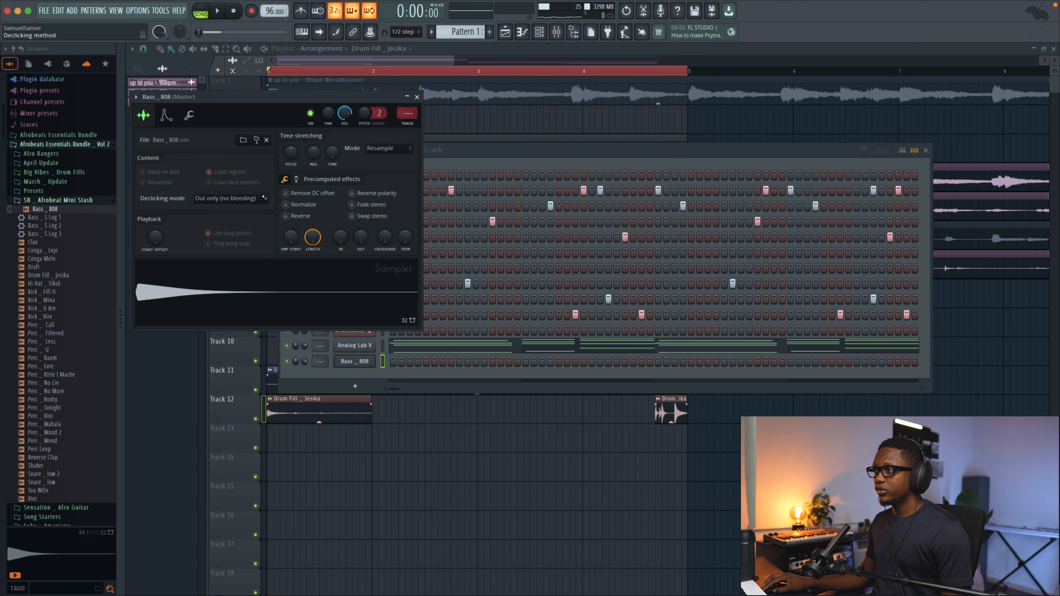
pyautogui.click(417, 97)
# - Place a G4 note at the start of bar 1 in the Bass _ 808 piano roll and audition it
pyautogui.rightClick(371, 362)
pyautogui.click(390, 362)
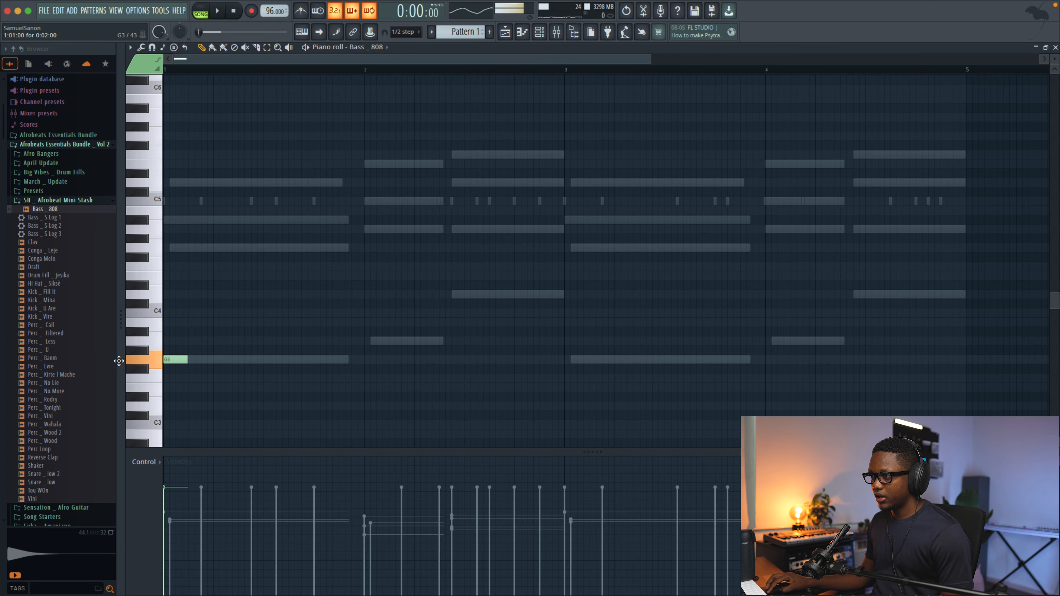
pyautogui.press('space')
pyautogui.press('space')
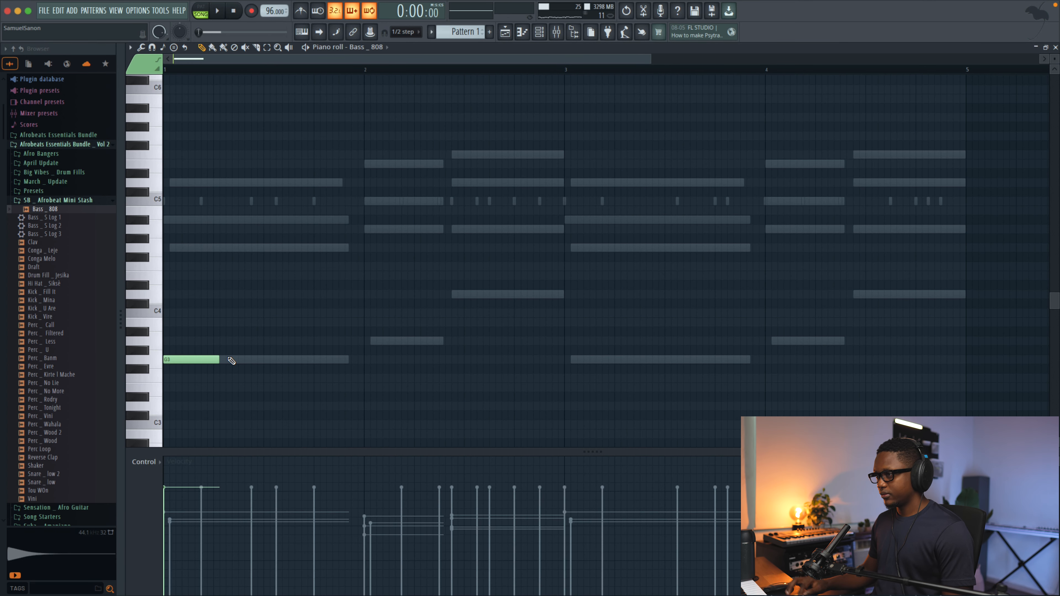
pyautogui.press('space')
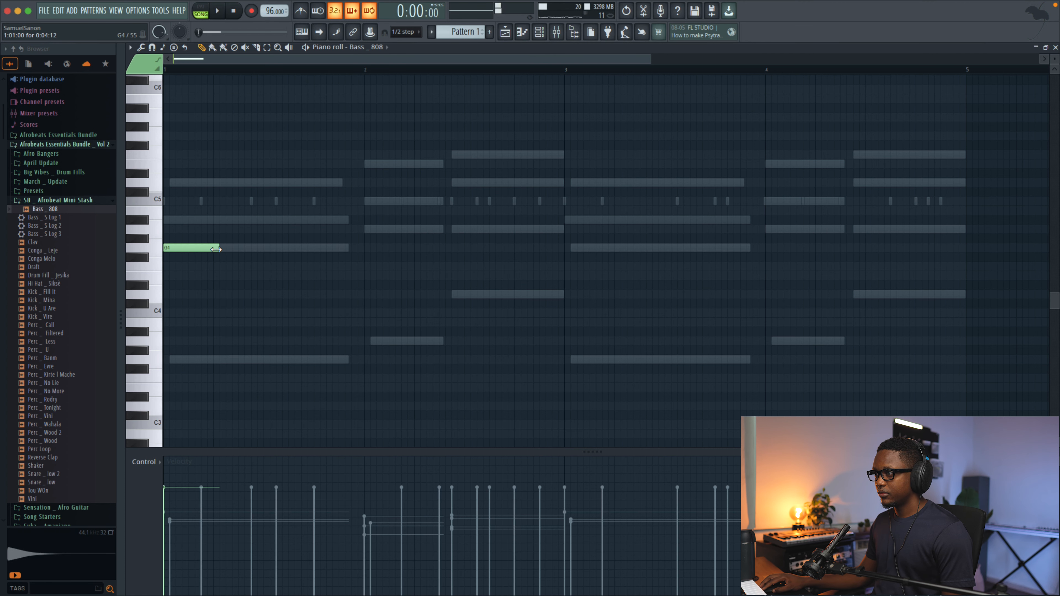
pyautogui.press('space')
pyautogui.press('space')
pyautogui.press('space')
pyautogui.press('space')
pyautogui.press('space')
# - Add a five-step G5 bass note at step 8 of bar 1 and a G4 note at step 13
pyautogui.click(254, 136)
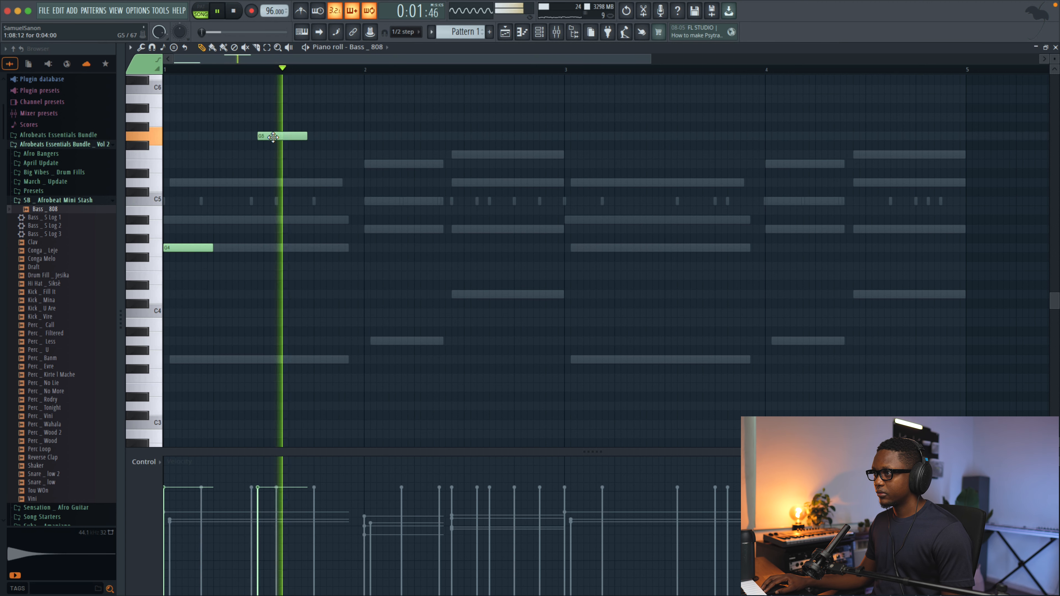
pyautogui.moveTo(300, 136); pyautogui.dragTo(313, 136)
pyautogui.press('space')
pyautogui.click(522, 32)
pyautogui.press('space')
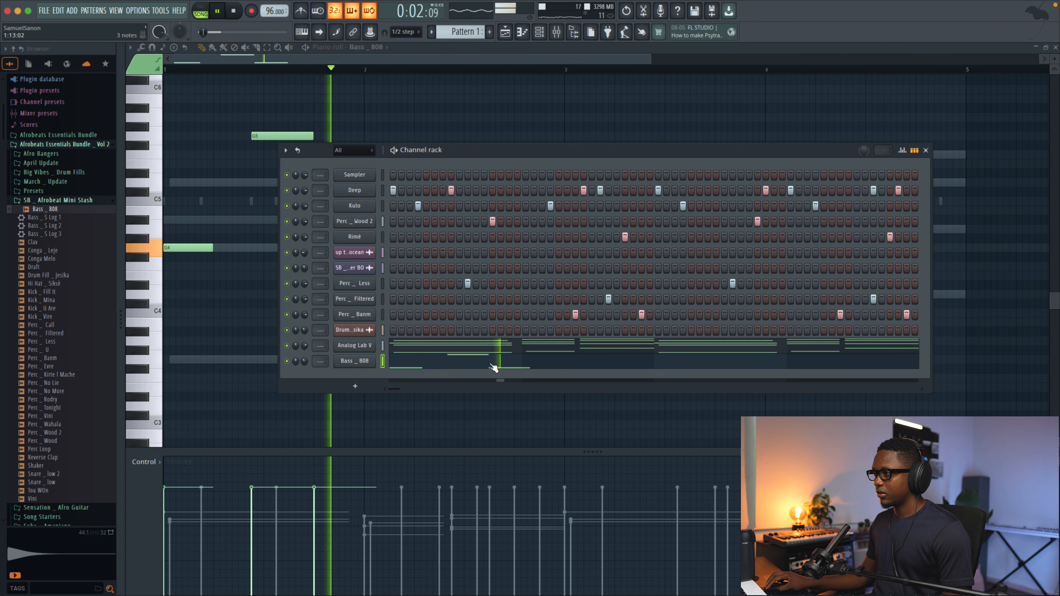
pyautogui.press('space')
pyautogui.press('F5')
pyautogui.click(521, 370)
pyautogui.press('space')
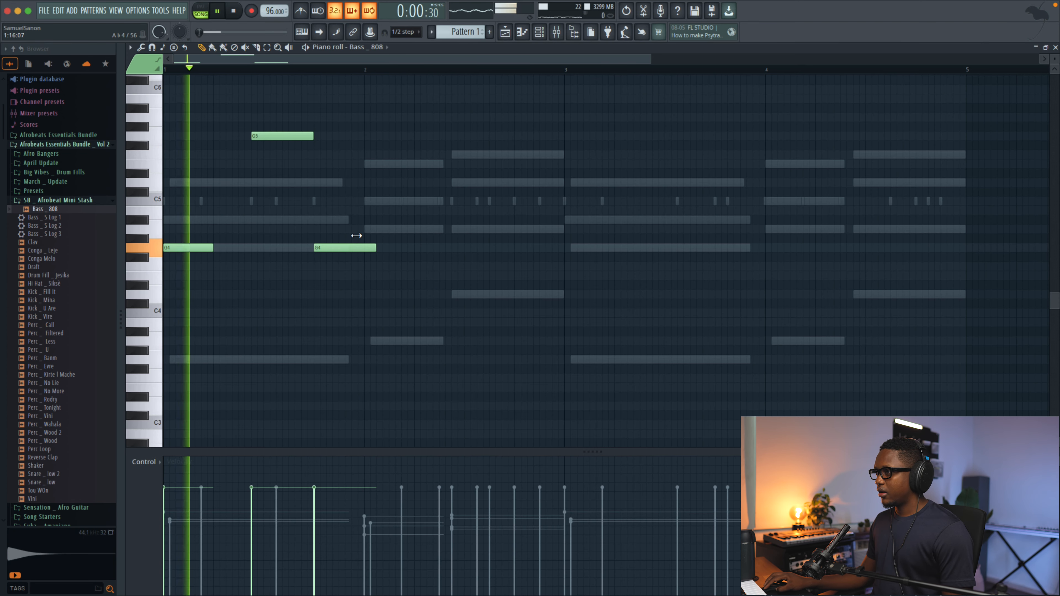
# - Shorten the second G4 bass note to end at about step 15 and add four very short G4 notes up to bar 2
pyautogui.moveTo(354, 249); pyautogui.dragTo(345, 249)
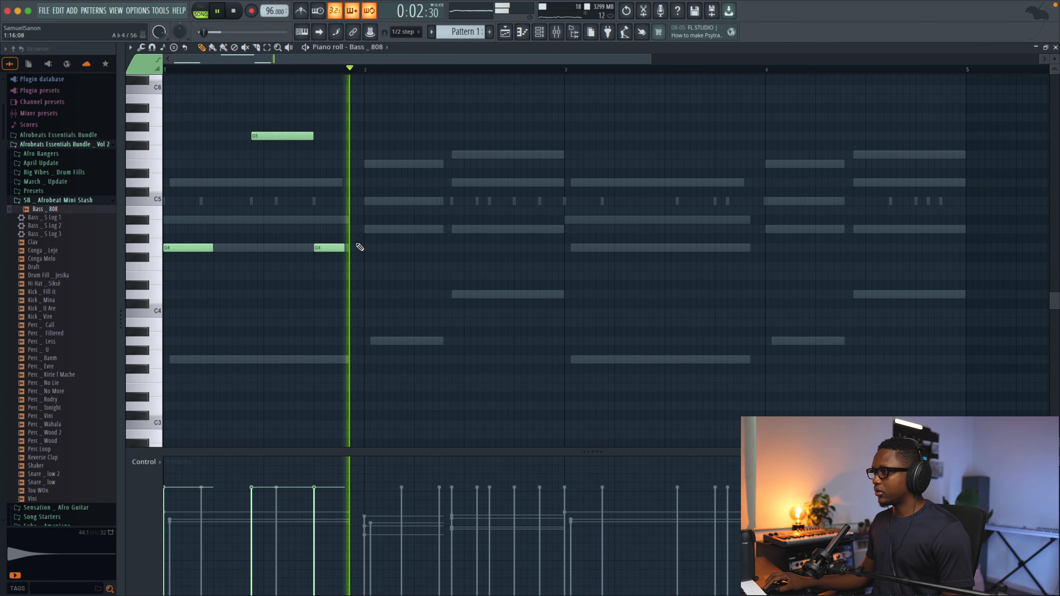
pyautogui.moveTo(655, 59); pyautogui.dragTo(457, 59)
pyautogui.press('space')
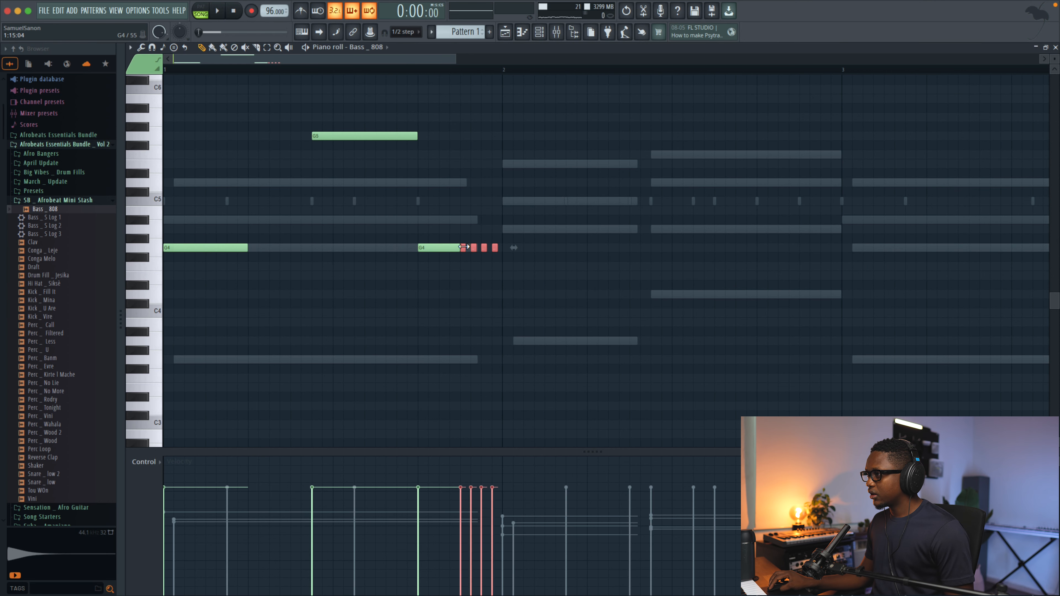
# - Pan the four short G4 bass notes alternately left and right using the note pan property
pyautogui.scroll(2, 464, 246)
pyautogui.click(161, 463)
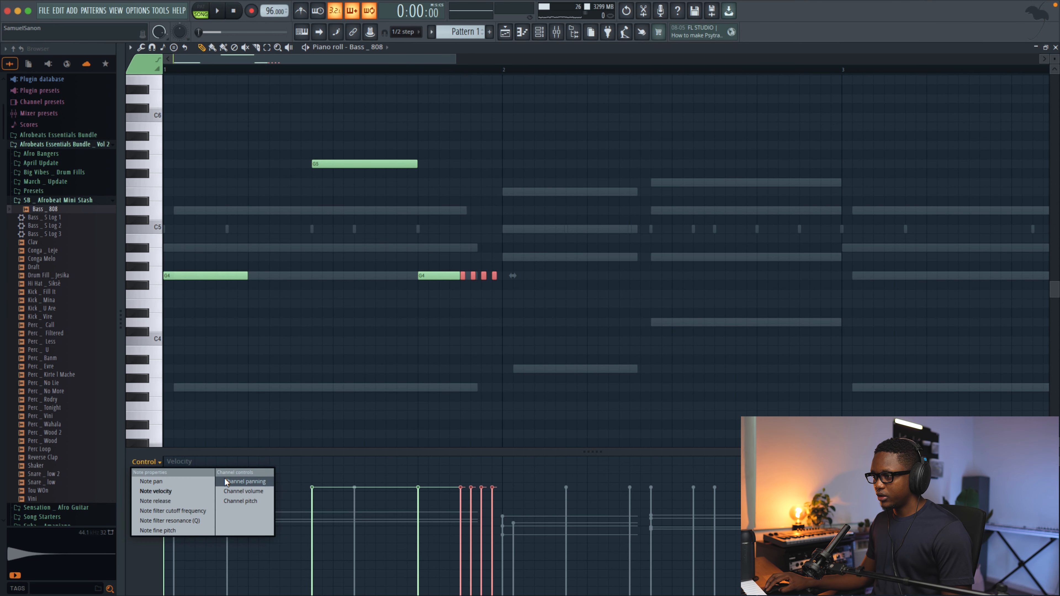
pyautogui.click(152, 481)
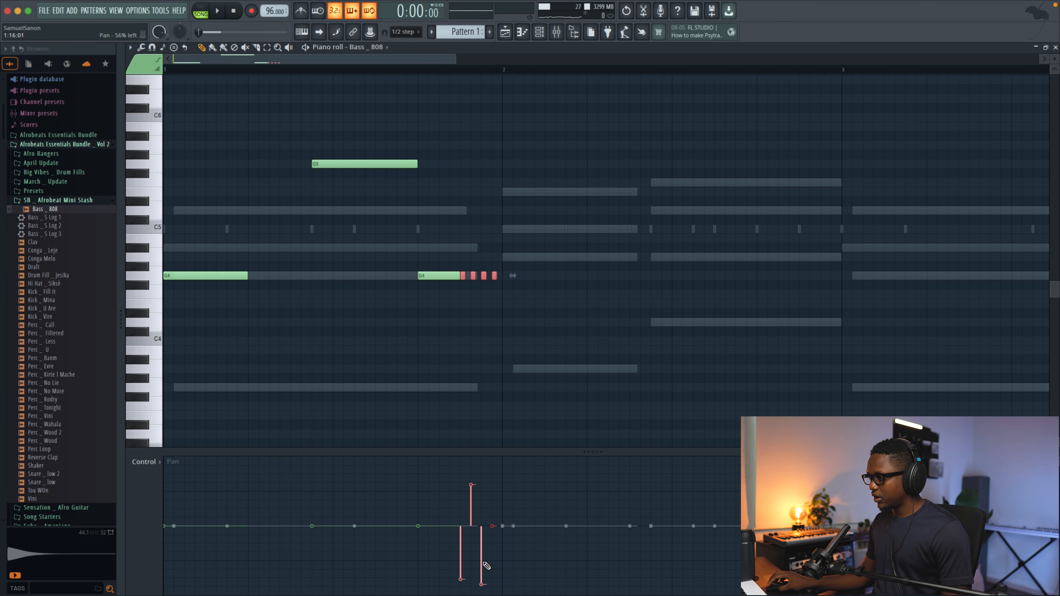
pyautogui.press('space')
# - Add a four-step A3 bass note at the start of bar 2
pyautogui.scroll(-2, 421, 239)
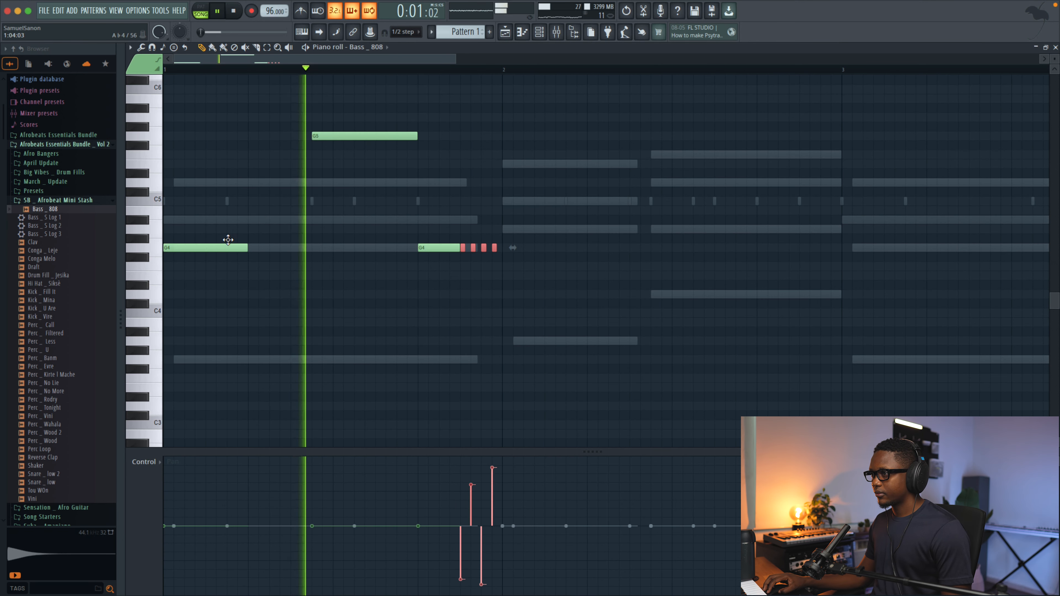
pyautogui.click(509, 342)
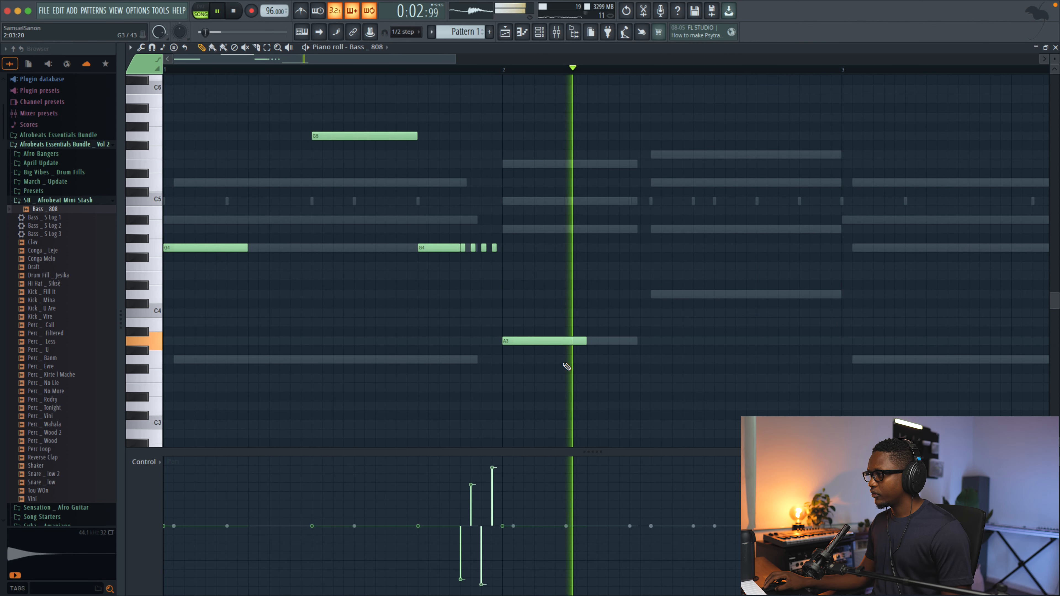
pyautogui.press('space')
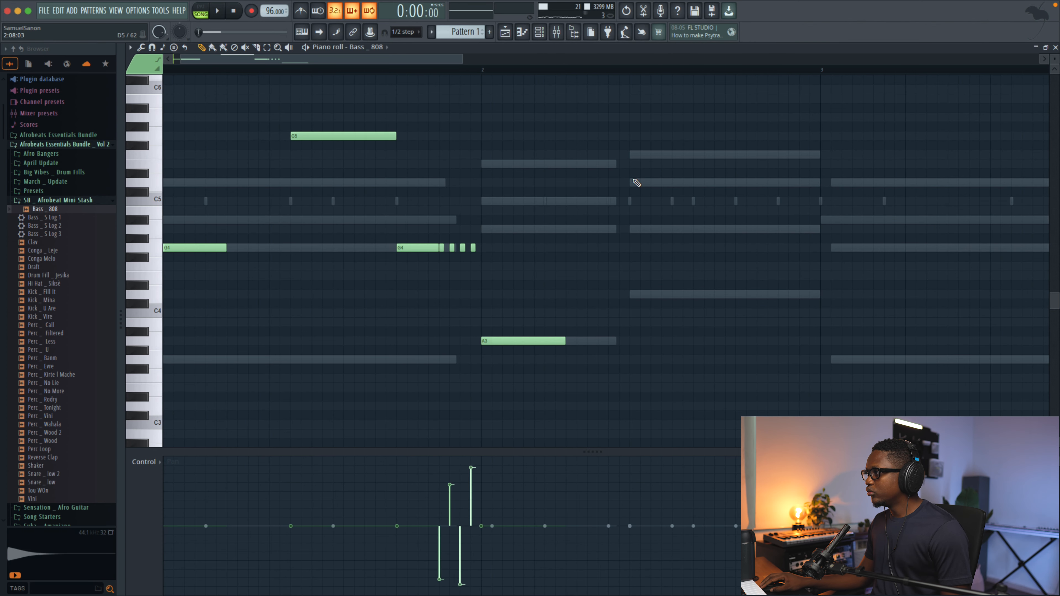
# - Add two adjoining D5 bass notes from step 8 of bar 2 and a D4 note from step 13 to the end of the bar
pyautogui.press('space')
pyautogui.moveTo(707, 182); pyautogui.dragTo(670, 156)
pyautogui.scroll(-2, 678, 180)
pyautogui.click(680, 183)
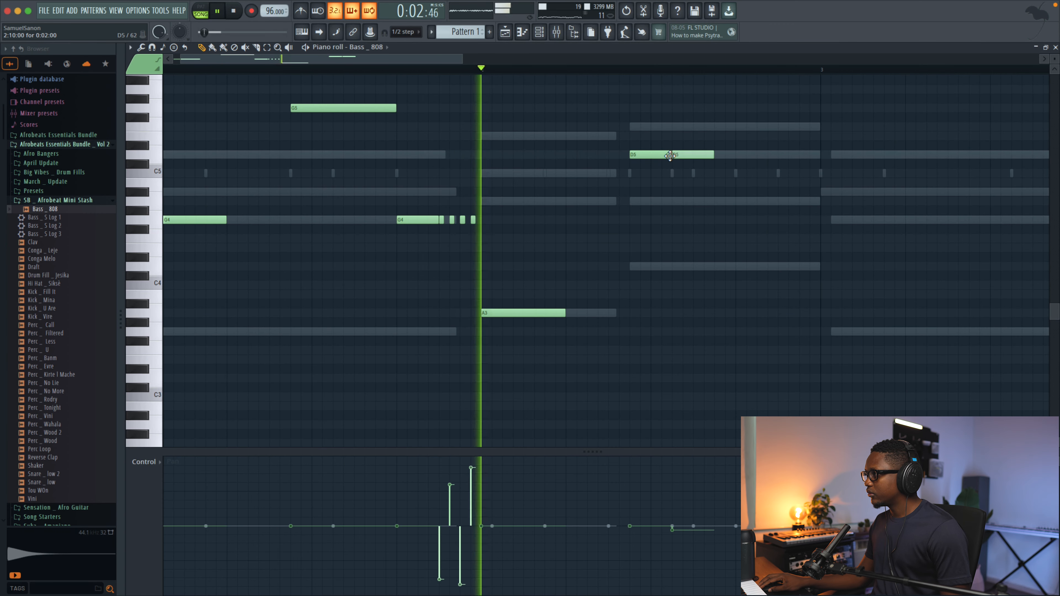
pyautogui.scroll(-3, 727, 165)
pyautogui.scroll(4, 726, 169)
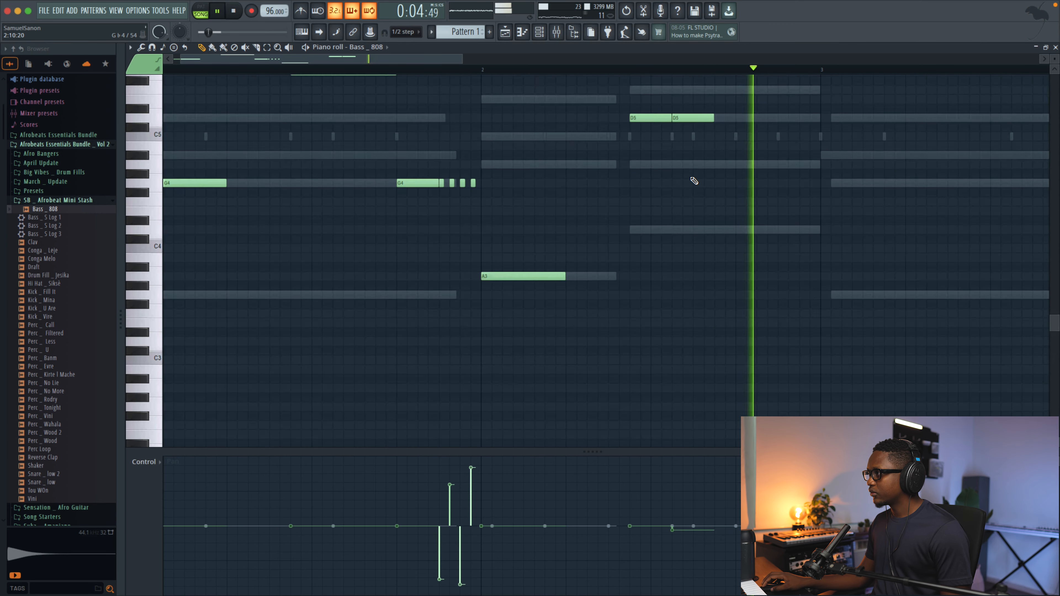
pyautogui.click(759, 294)
pyautogui.moveTo(816, 294); pyautogui.dragTo(841, 294)
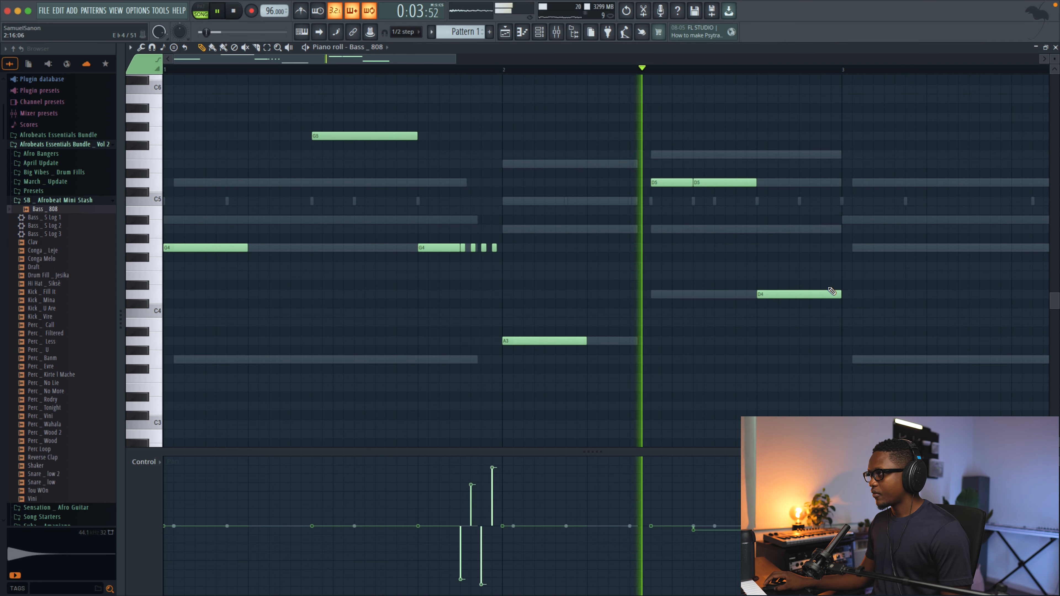
pyautogui.scroll(-3, 423, 106)
# - Duplicate the two-bar bass line into bars 3 and 4 and delete every bar 3 note after its opening G4
pyautogui.press('space')
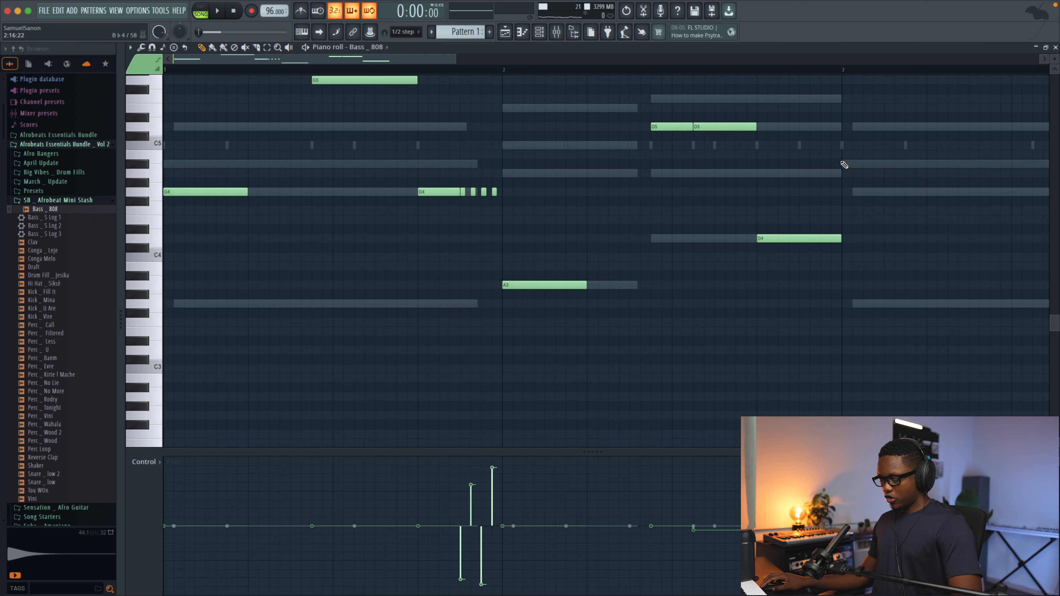
pyautogui.hotkey('ctrl', 'b')
pyautogui.moveTo(562, 307); pyautogui.dragTo(341, 128)
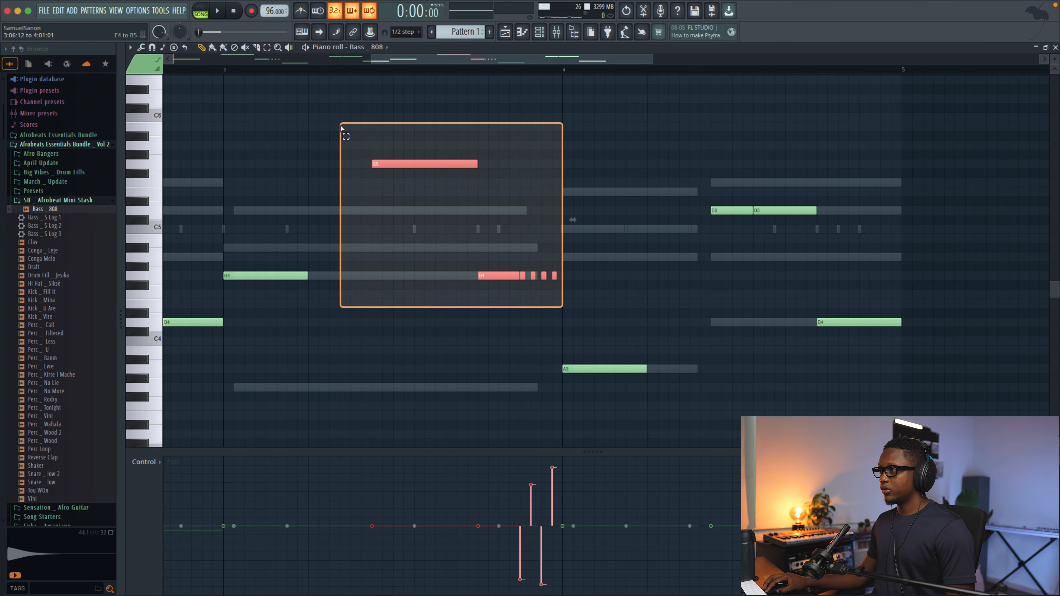
pyautogui.press('Delete')
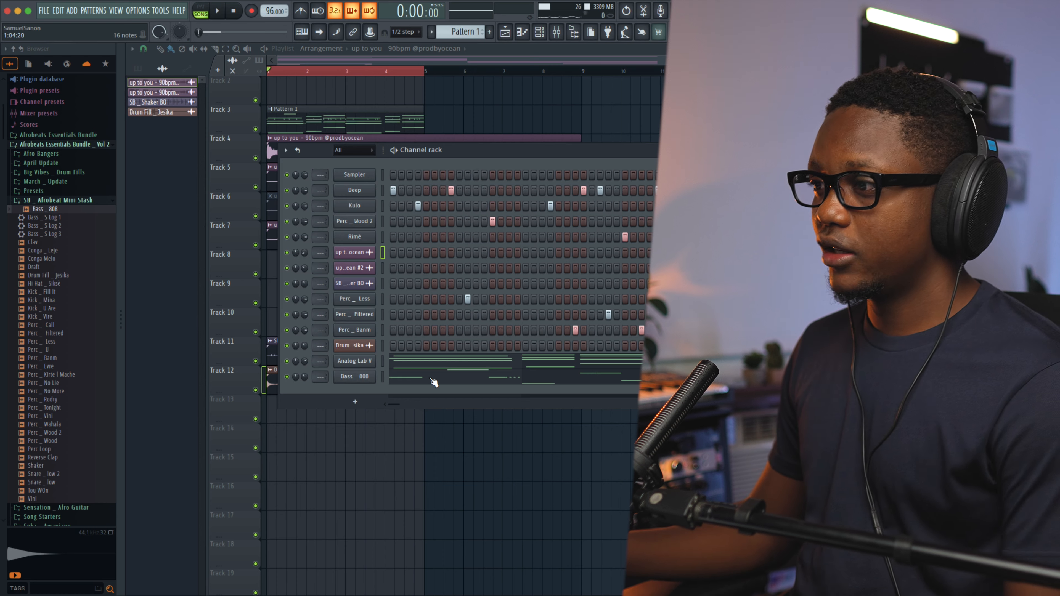
# - Add a Kontakt 7 channel loaded with Evolution Infinity.nki and set the channel volume to 53%
pyautogui.click(355, 401)
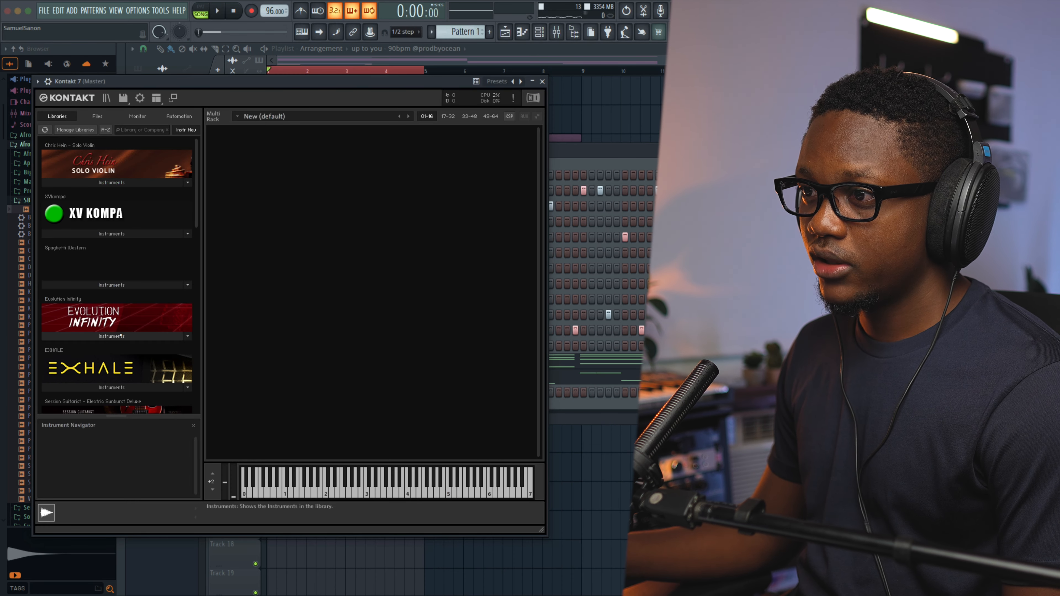
pyautogui.click(120, 336)
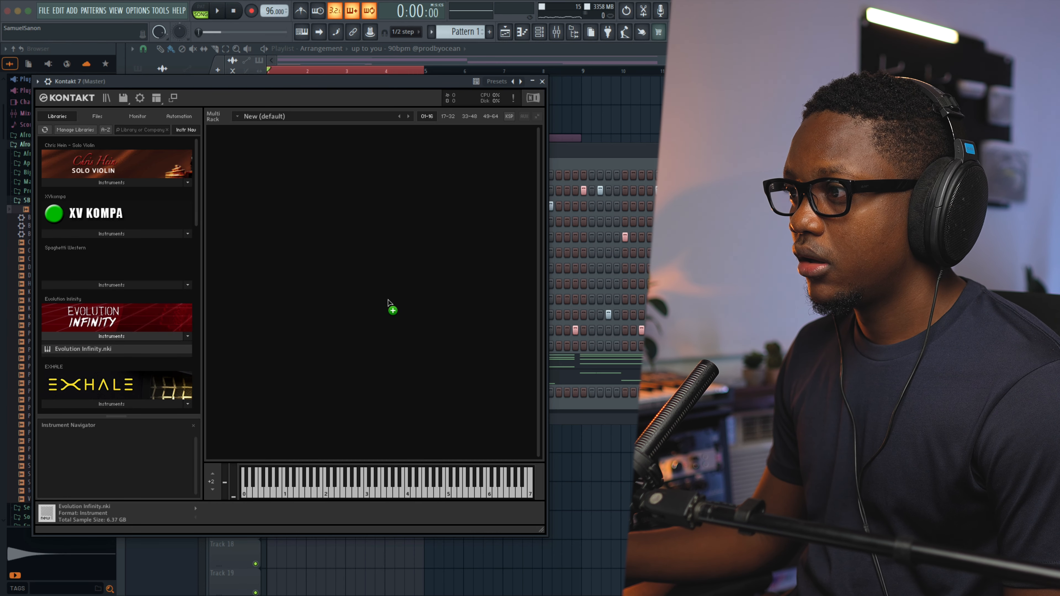
pyautogui.moveTo(388, 299); pyautogui.dragTo(388, 301)
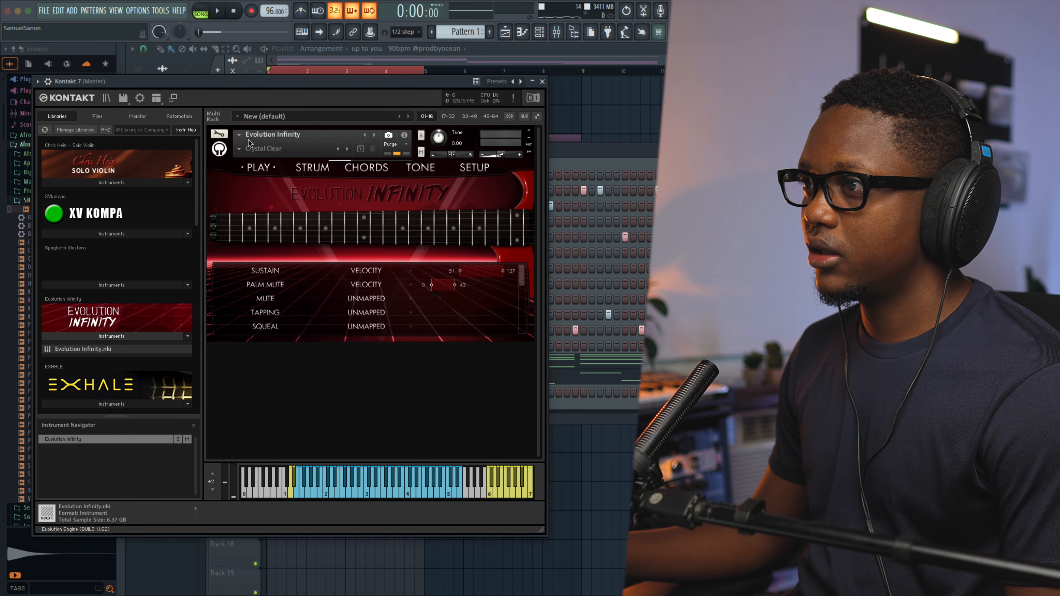
pyautogui.click(543, 81)
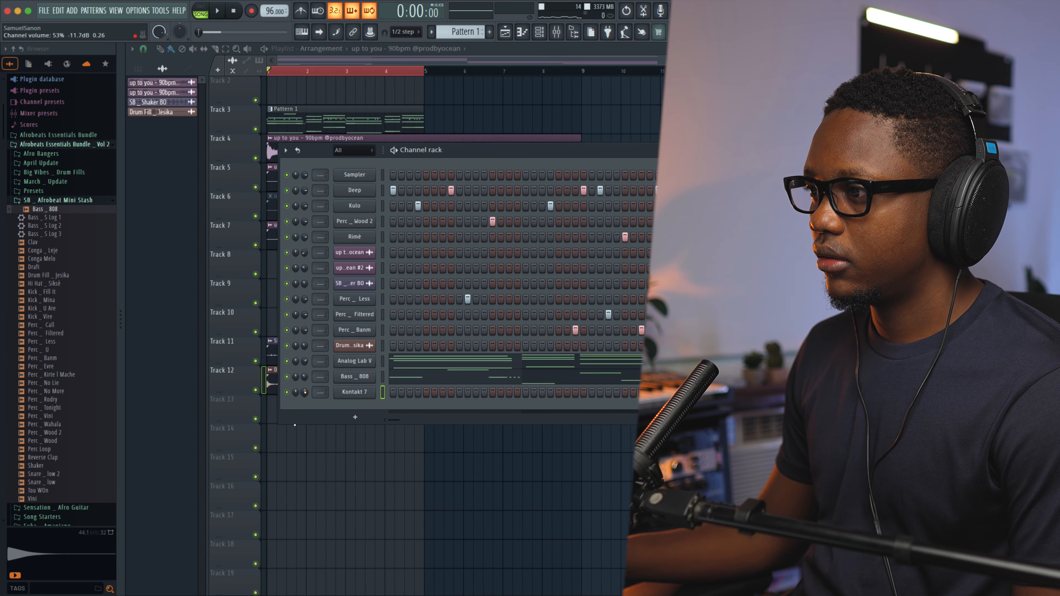
# - Copy the Analog Lab V chord notes into the piano roll of the Kontakt 7 channel
pyautogui.rightClick(364, 391)
pyautogui.click(383, 361)
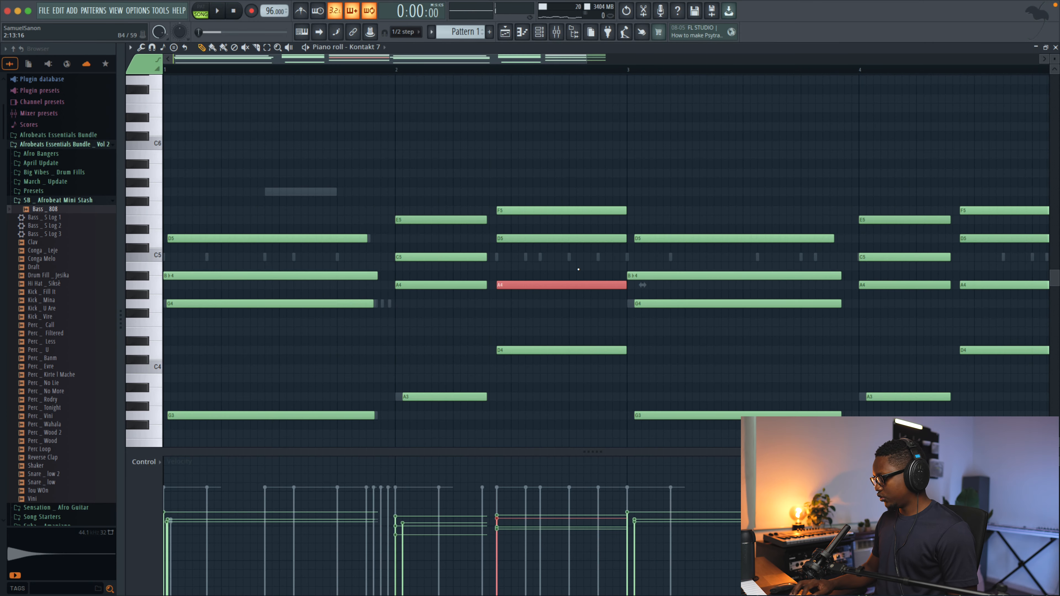
# - Raise the A4 notes of the last chords in bars 2 and 4 one octave to A5 in the Kontakt 7 part
pyautogui.hotkey('ctrl', 'Up')
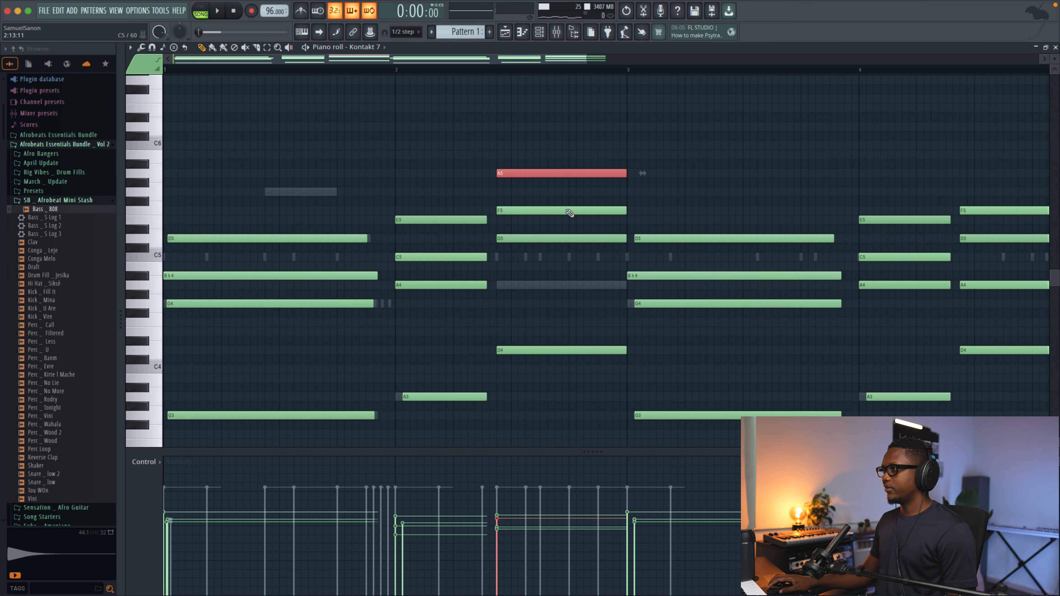
pyautogui.press('space')
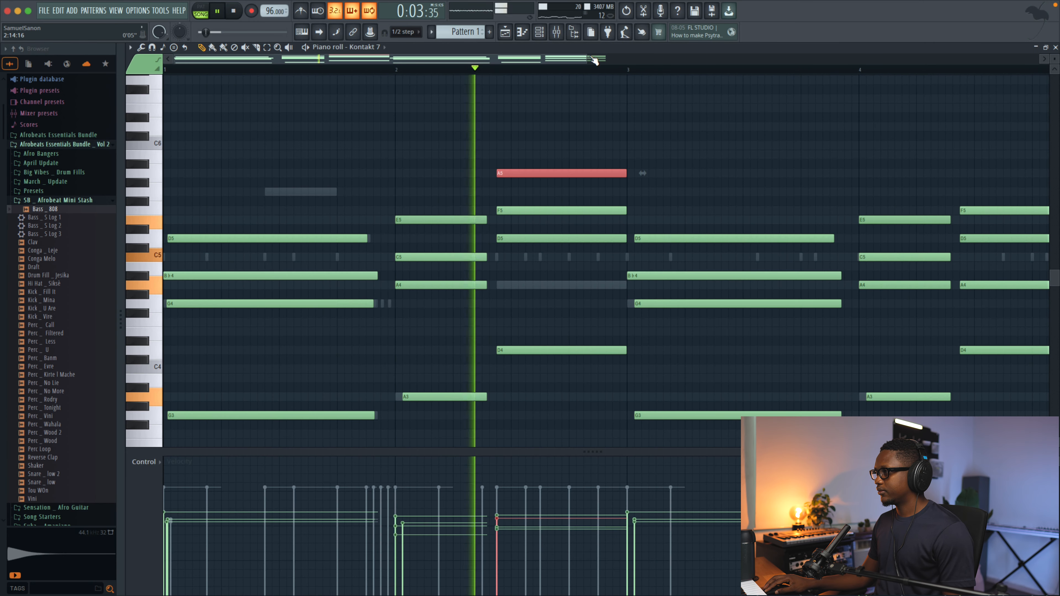
pyautogui.moveTo(597, 58); pyautogui.dragTo(792, 59)
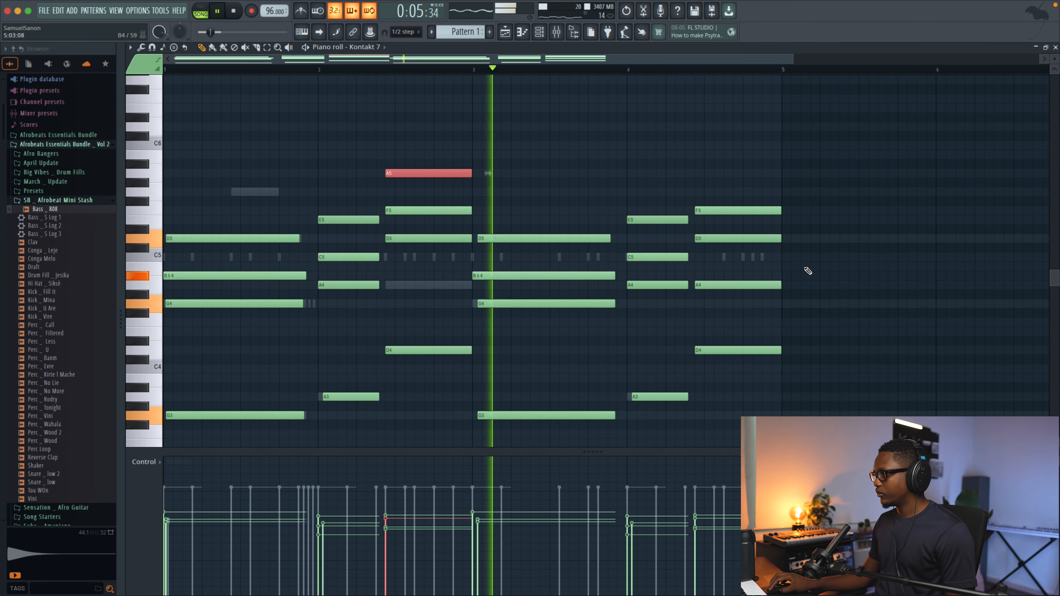
pyautogui.keyDown('ctrl'); pyautogui.click(747, 285); pyautogui.keyUp('ctrl')
pyautogui.hotkey('ctrl', 'Up')
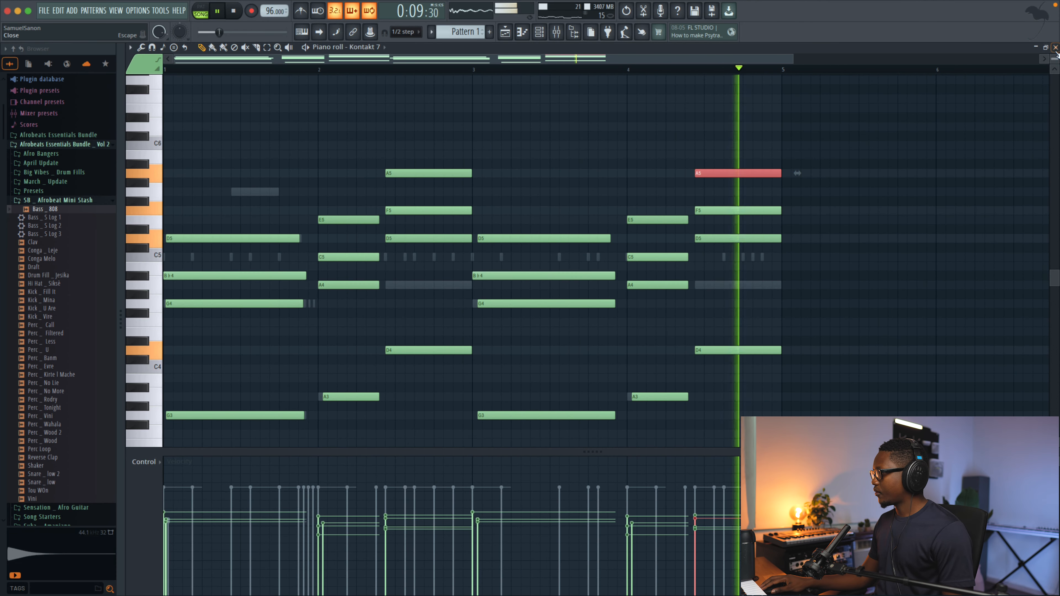
pyautogui.press('Escape')
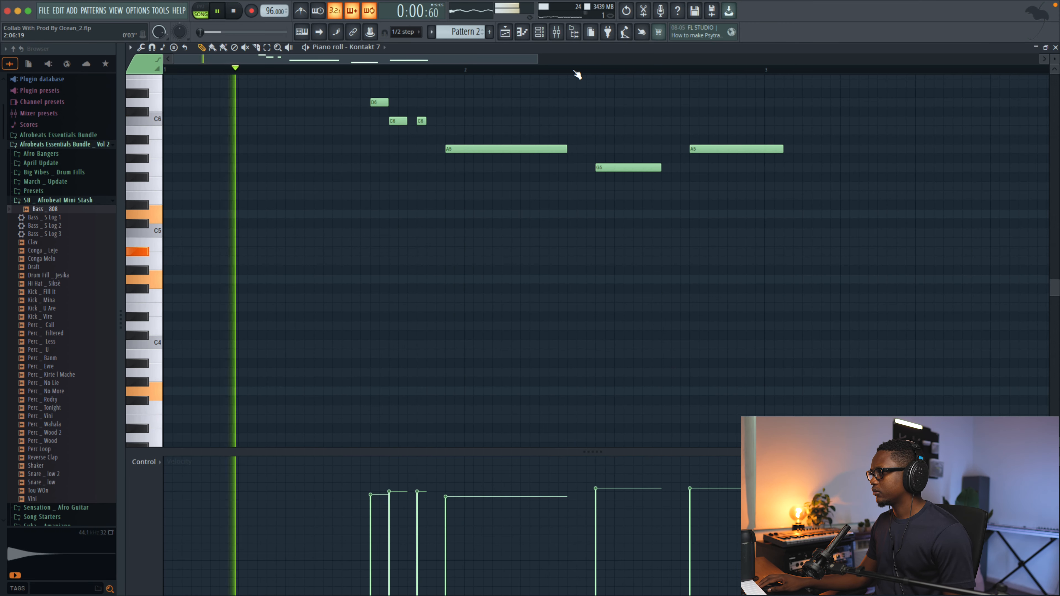
# - Shorten the last A5 note of the Pattern 2 melody to end at bar 3 and return to the playlist
pyautogui.moveTo(782, 152); pyautogui.dragTo(762, 156)
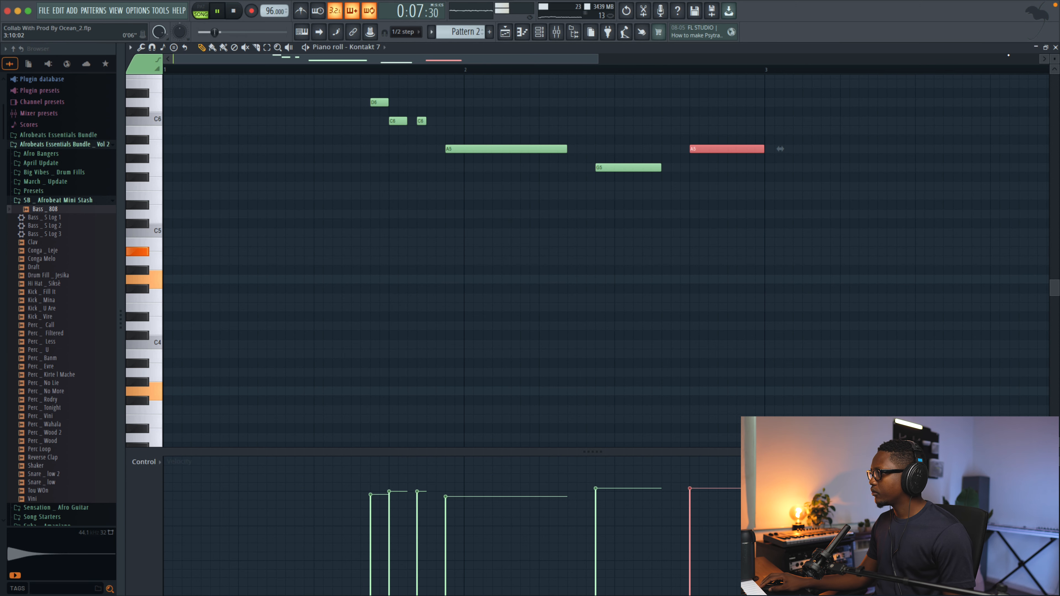
pyautogui.click(1056, 48)
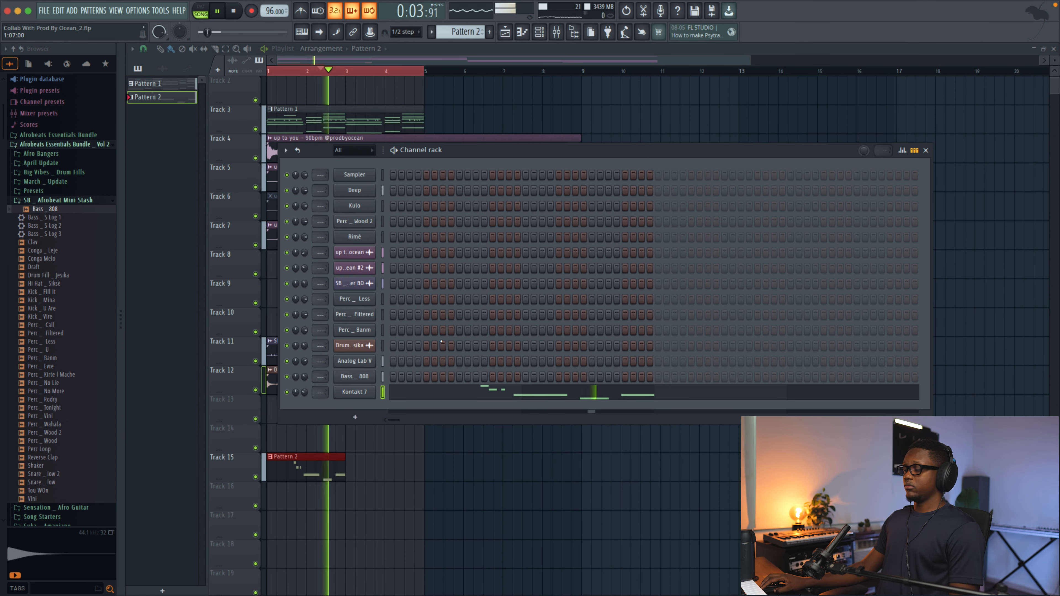
pyautogui.press('F6')
pyautogui.press('space')
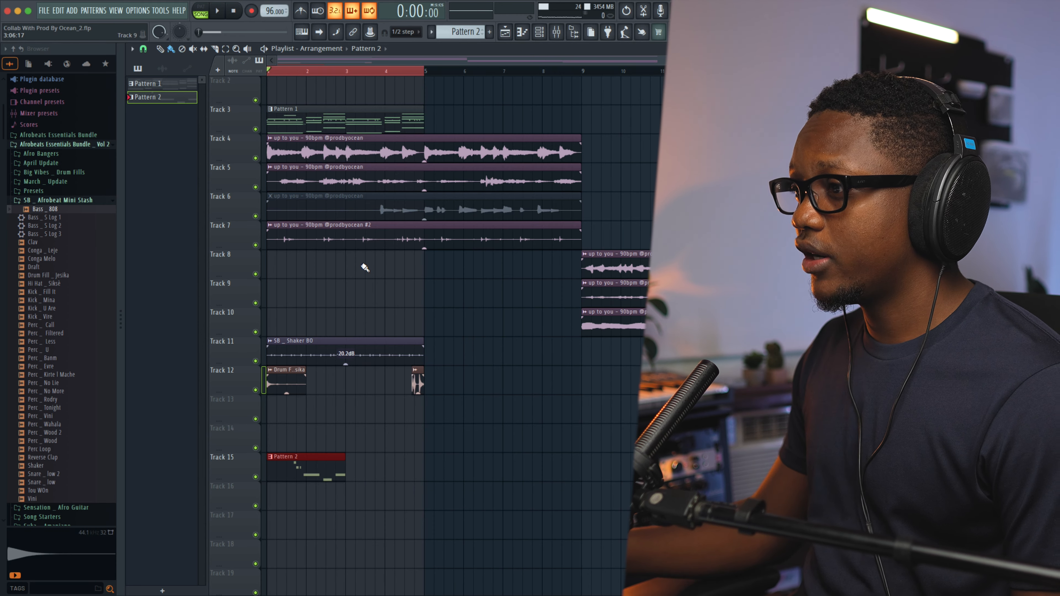
# - Add a BBC Symphony Orchestra channel and select Brass: Bass Trombones a2 with the Staccatissimo articulation
pyautogui.click(72, 10)
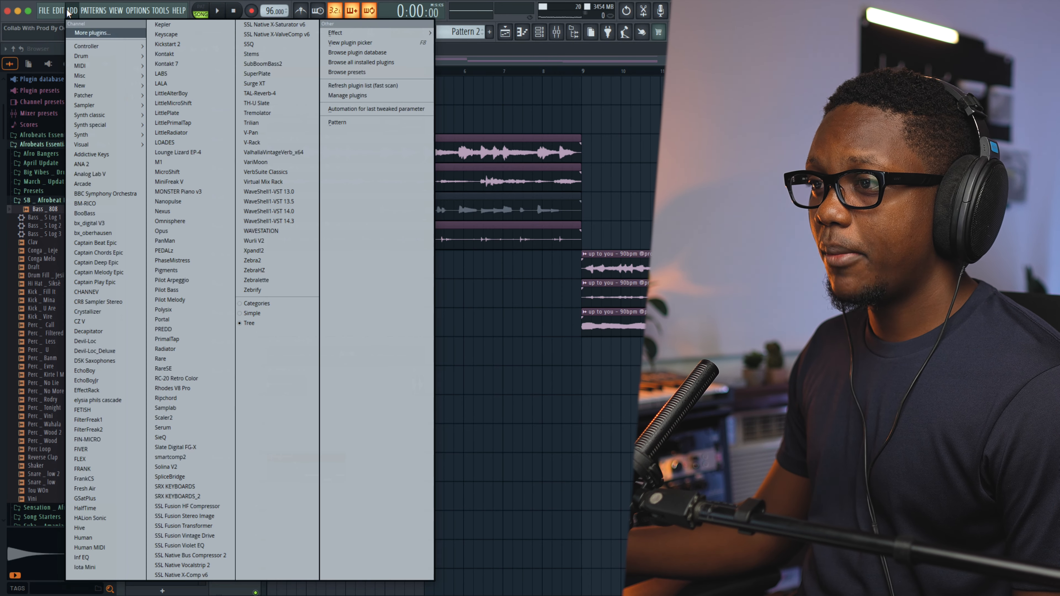
pyautogui.click(106, 193)
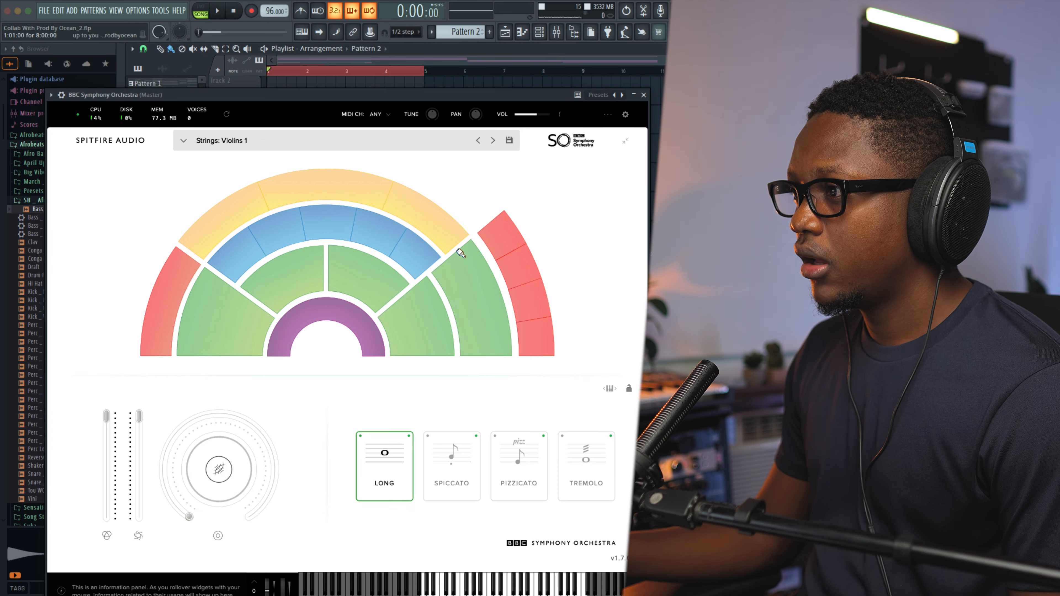
pyautogui.click(529, 298)
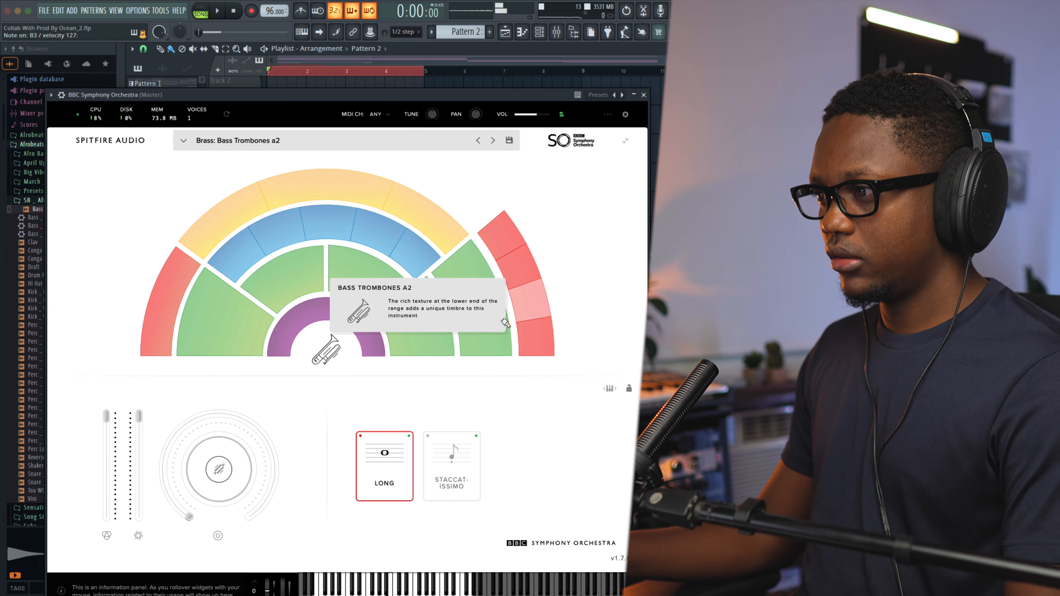
pyautogui.click(434, 464)
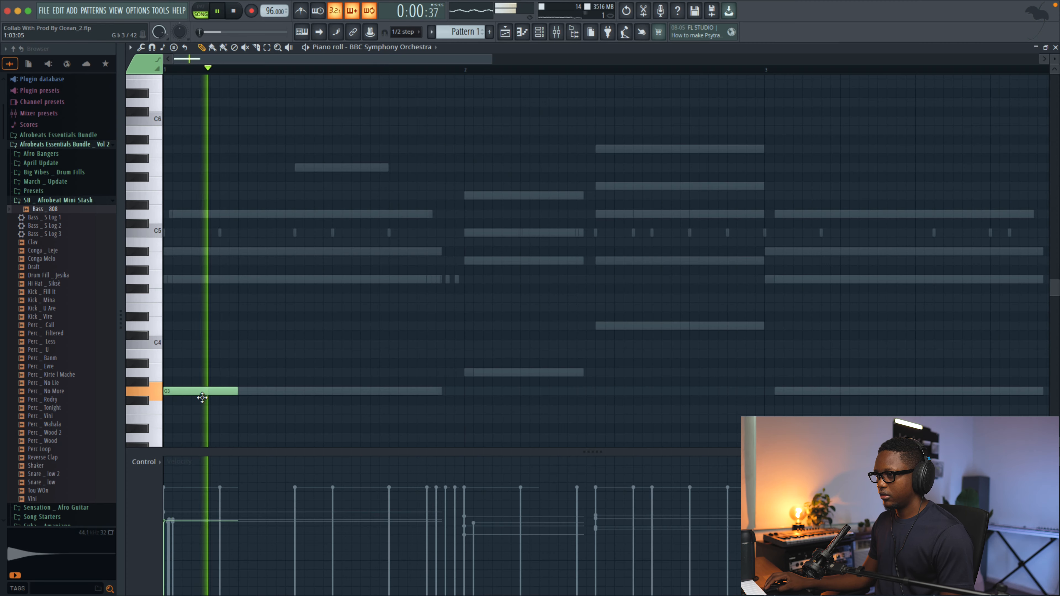
# - Lower the opening G3 trombone note one octave to G2 and repeat it at the start of bar 3
pyautogui.scroll(-5, 204, 376)
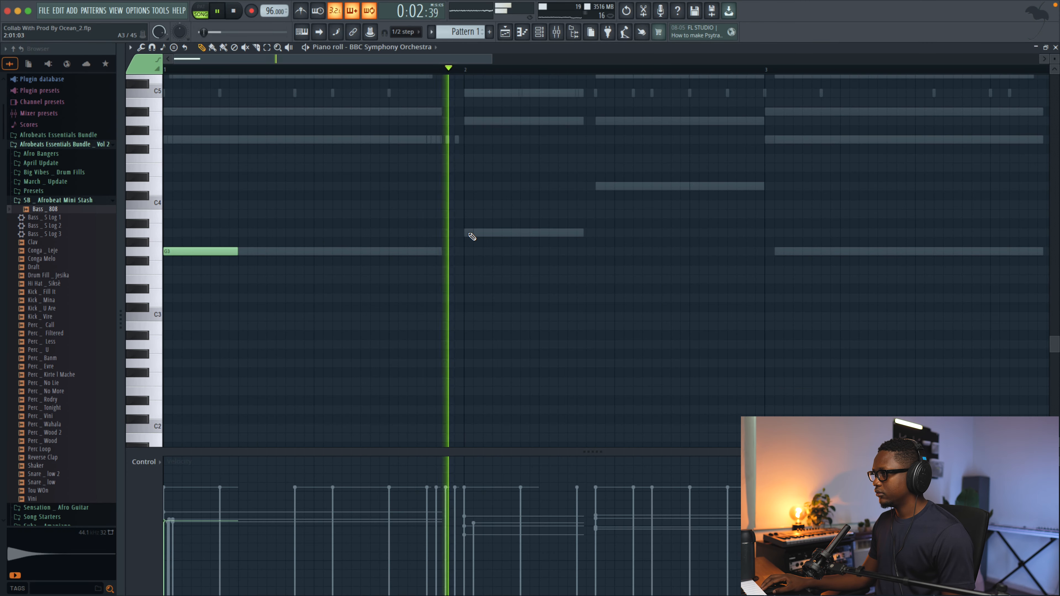
pyautogui.press('space')
pyautogui.press('space')
pyautogui.scroll(4, 634, 227)
pyautogui.press('space')
pyautogui.press('space')
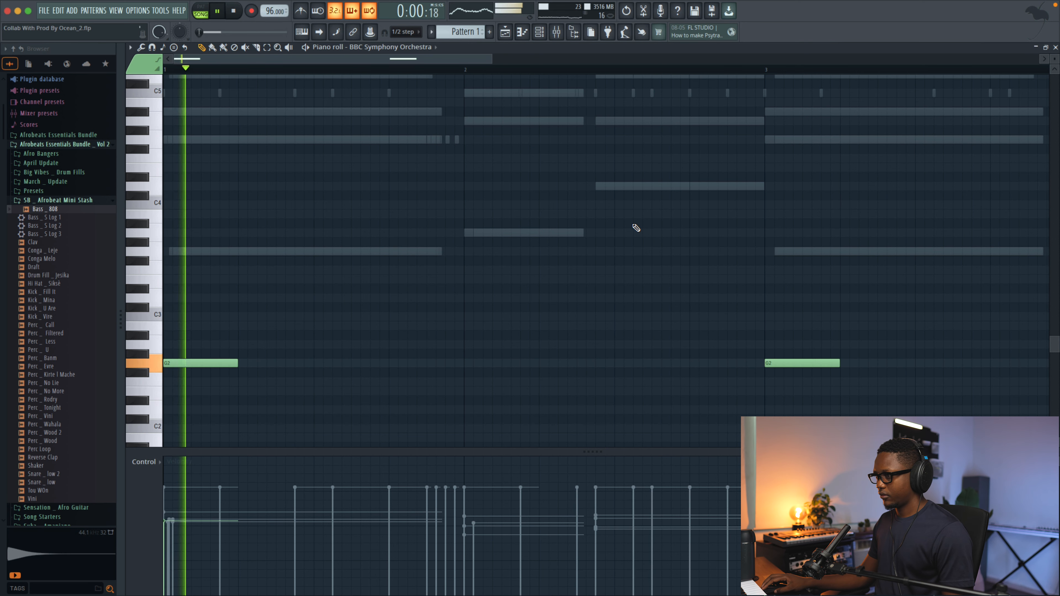
# - Add a D4 trombone note from step 13 to the end of bar 2 and lower it one octave to D3
pyautogui.click(735, 187)
pyautogui.moveTo(796, 187); pyautogui.dragTo(764, 187)
pyautogui.press('space')
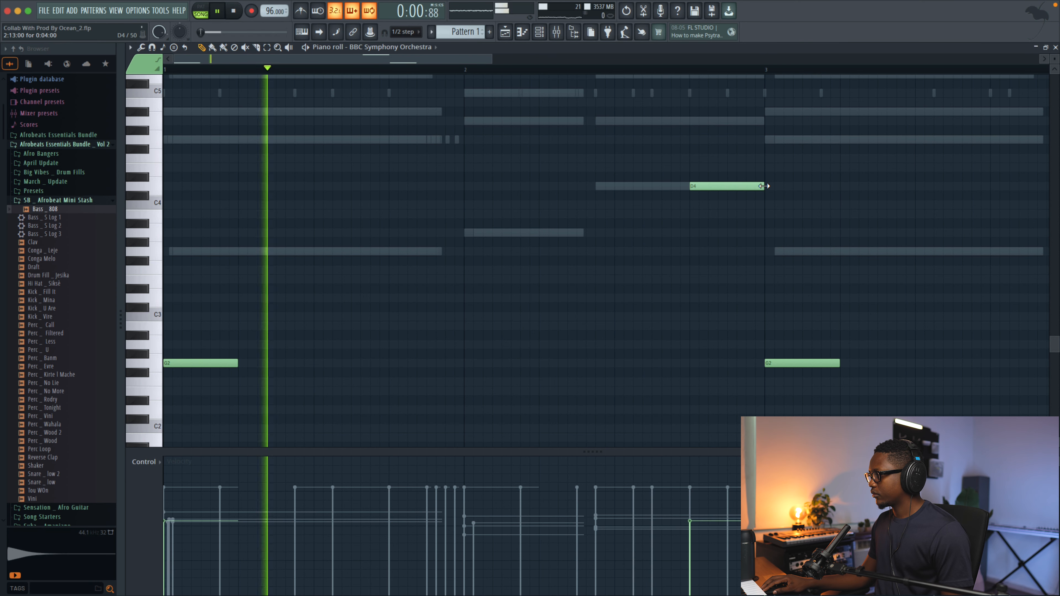
pyautogui.moveTo(717, 161); pyautogui.dragTo(703, 236)
pyautogui.hotkey('ctrl', 'Down')
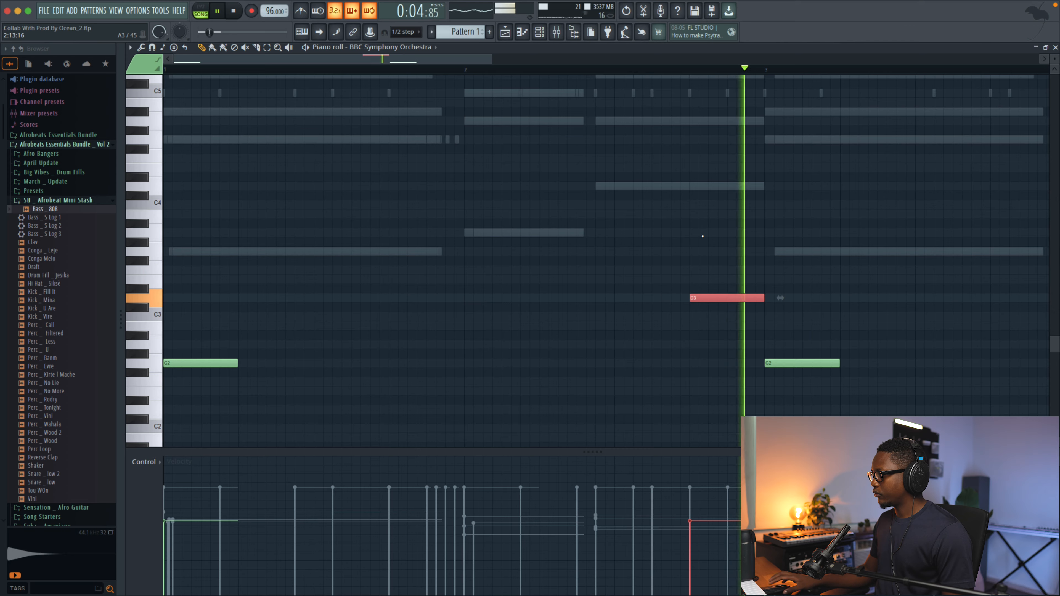
# - Add an A3 trombone note at the start of bar 4 and lower it one octave to A2
pyautogui.moveTo(493, 58); pyautogui.dragTo(783, 59)
pyautogui.click(658, 234)
pyautogui.moveTo(659, 237); pyautogui.dragTo(639, 215)
pyautogui.hotkey('ctrl', 'Down')
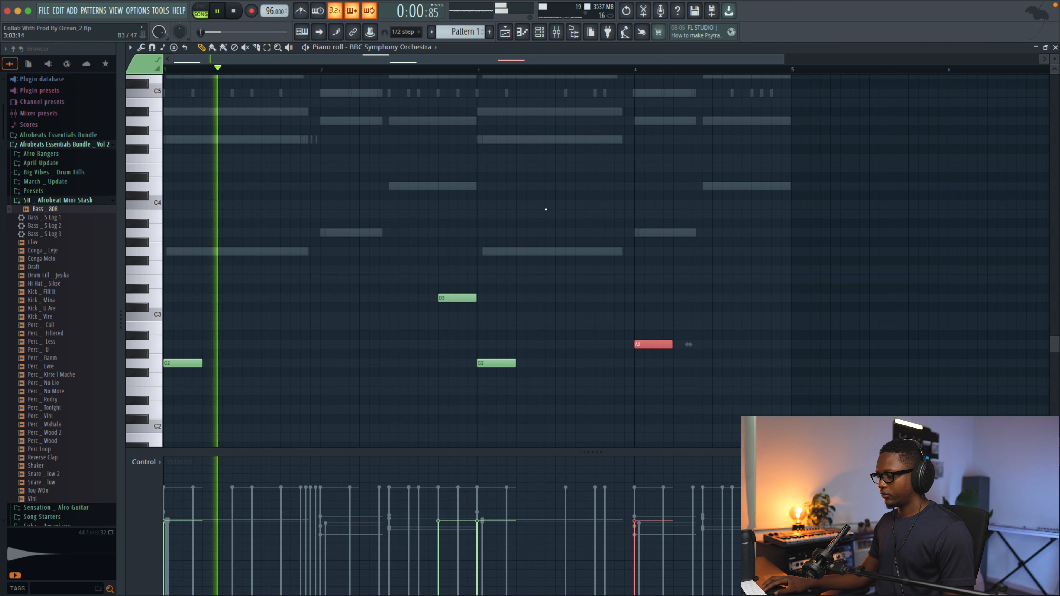
# - Raise the velocity of all four trombone notes to maximum and close their piano roll
pyautogui.press('space')
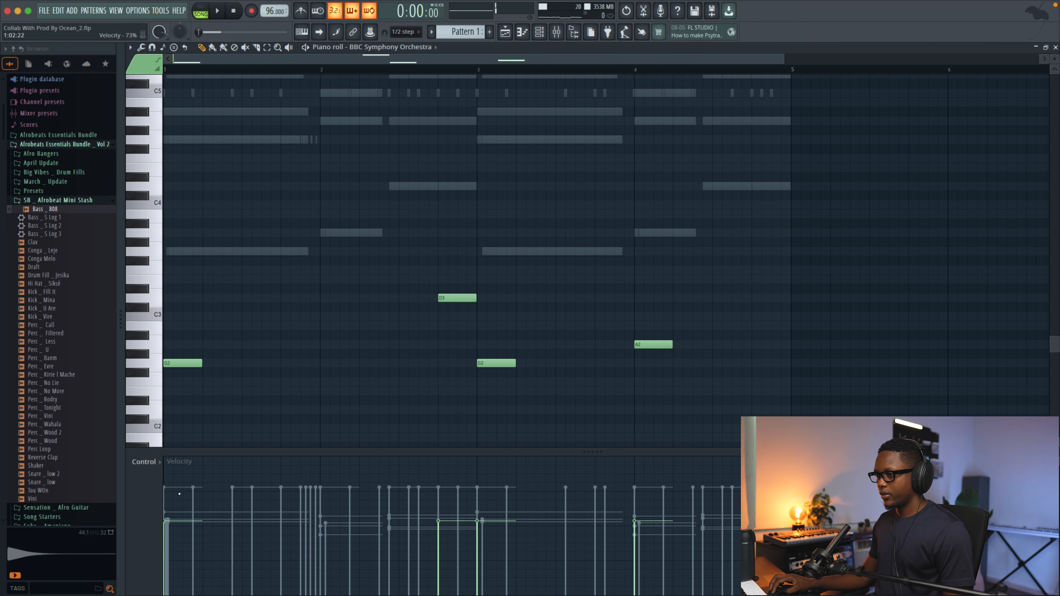
pyautogui.press('space')
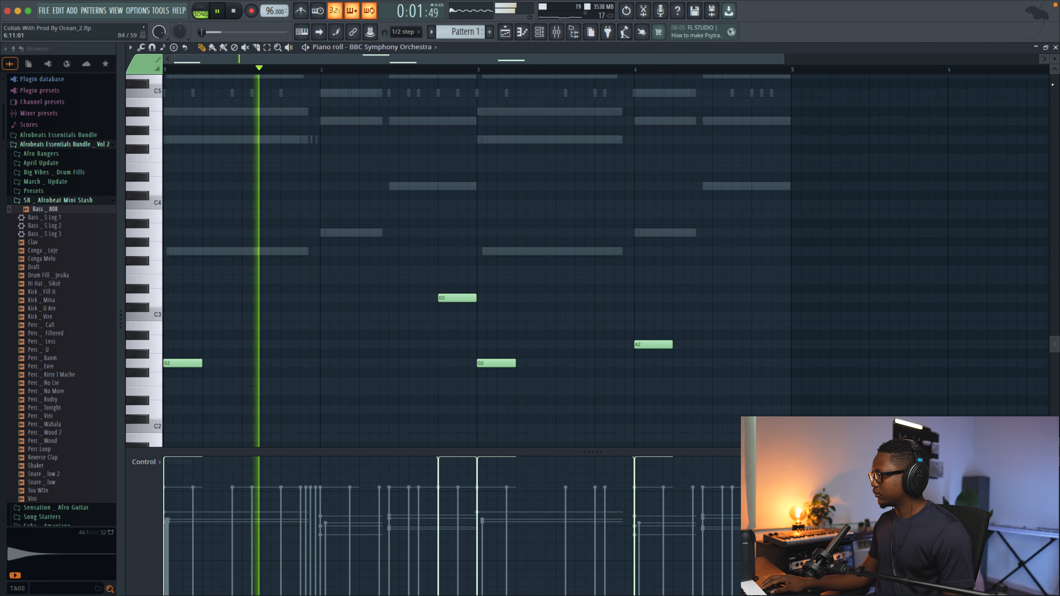
pyautogui.click(1055, 48)
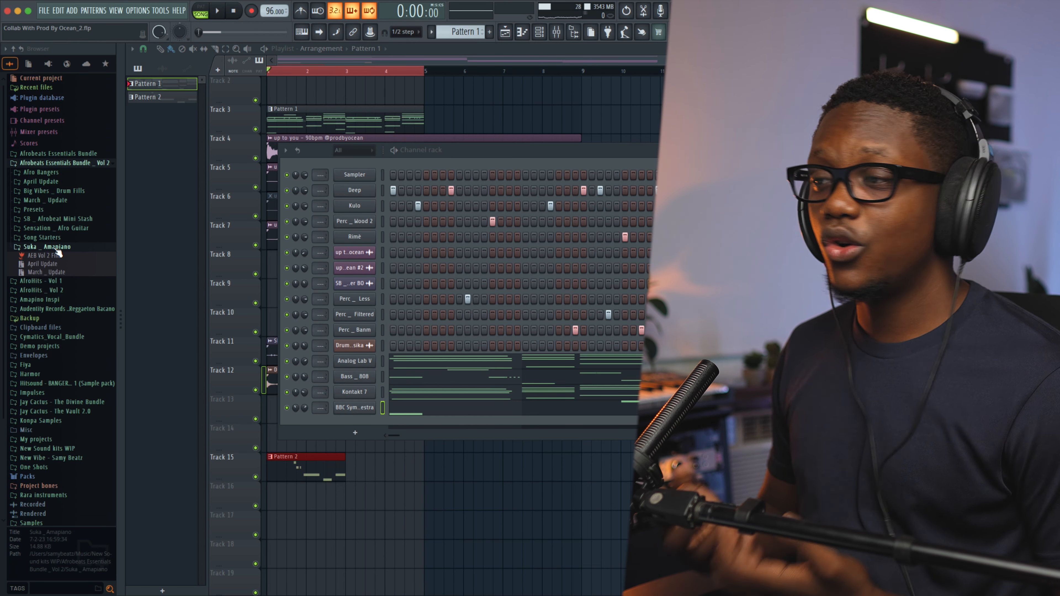
# - Add SB _ Basic Log Vibe and SB _ Log Vibe channels from the Log Drum folder of Suka _ Amapiano
pyautogui.click(56, 247)
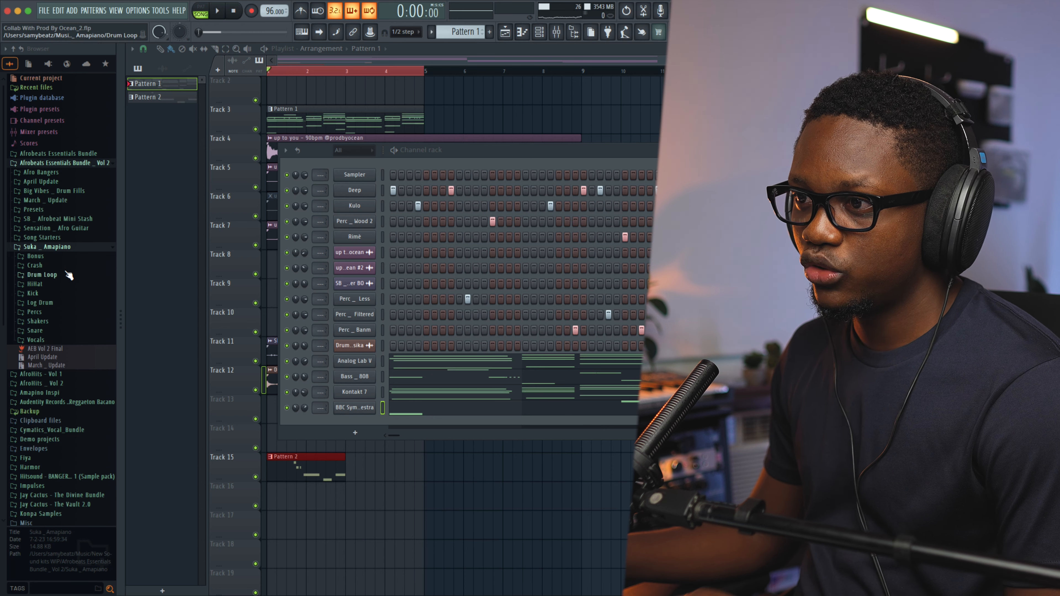
pyautogui.scroll(-2, 61, 302)
pyautogui.scroll(2, 64, 308)
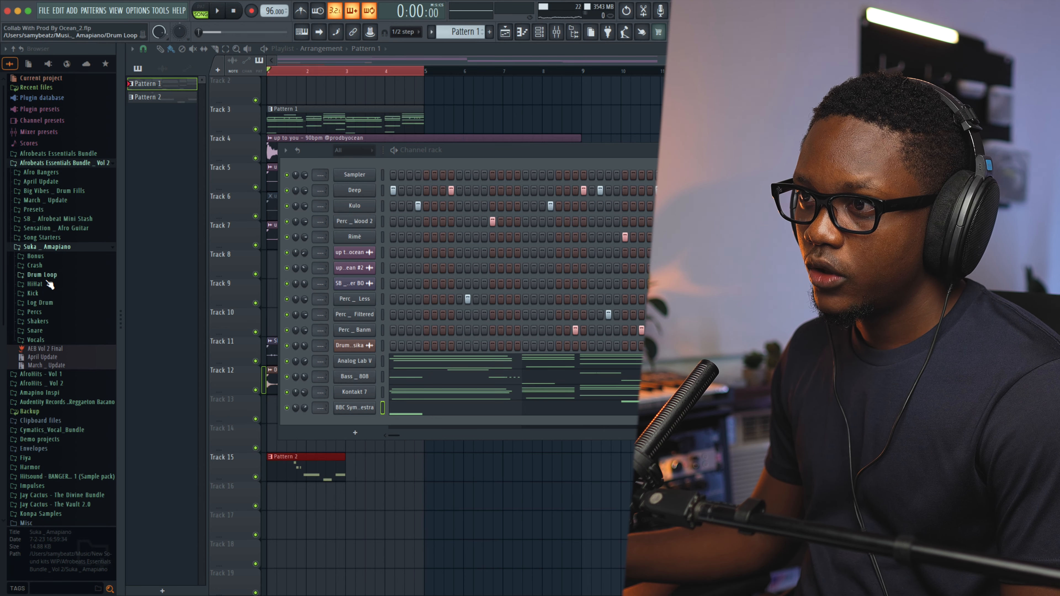
pyautogui.click(47, 306)
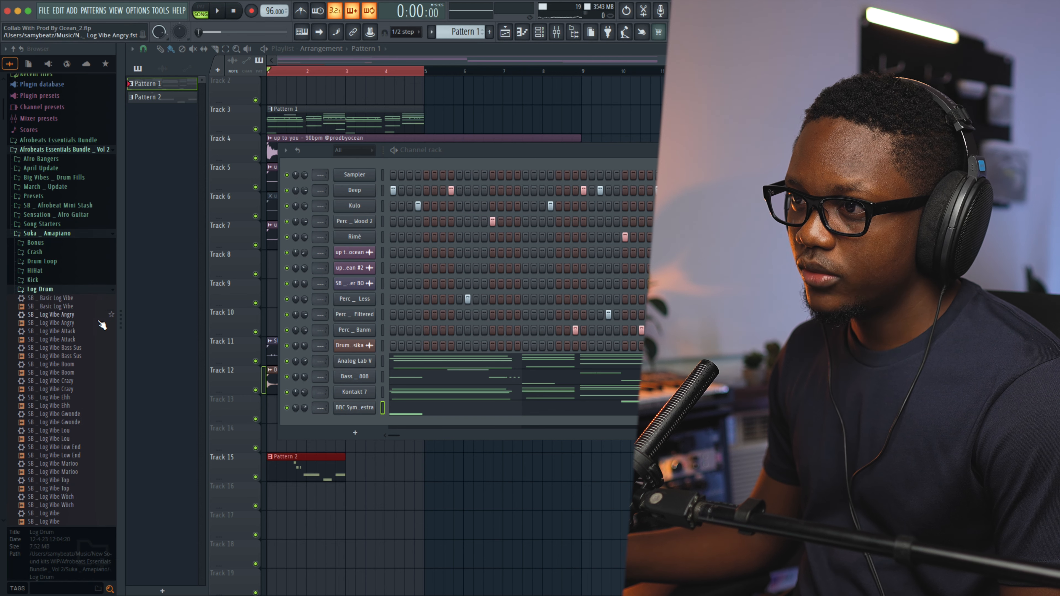
pyautogui.scroll(-4, 88, 300)
pyautogui.click(60, 251)
pyautogui.moveTo(57, 242); pyautogui.dragTo(348, 422)
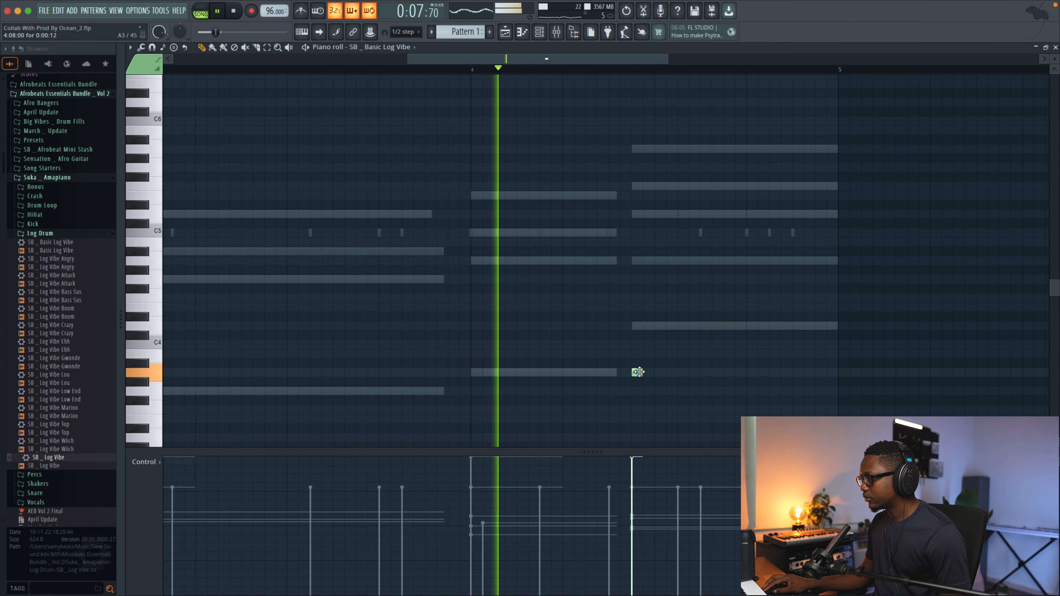
# - Write two short A3 log drum notes from step 8 of bar 4 and D4 notes every 1/3 beat from step 9
pyautogui.click(643, 372)
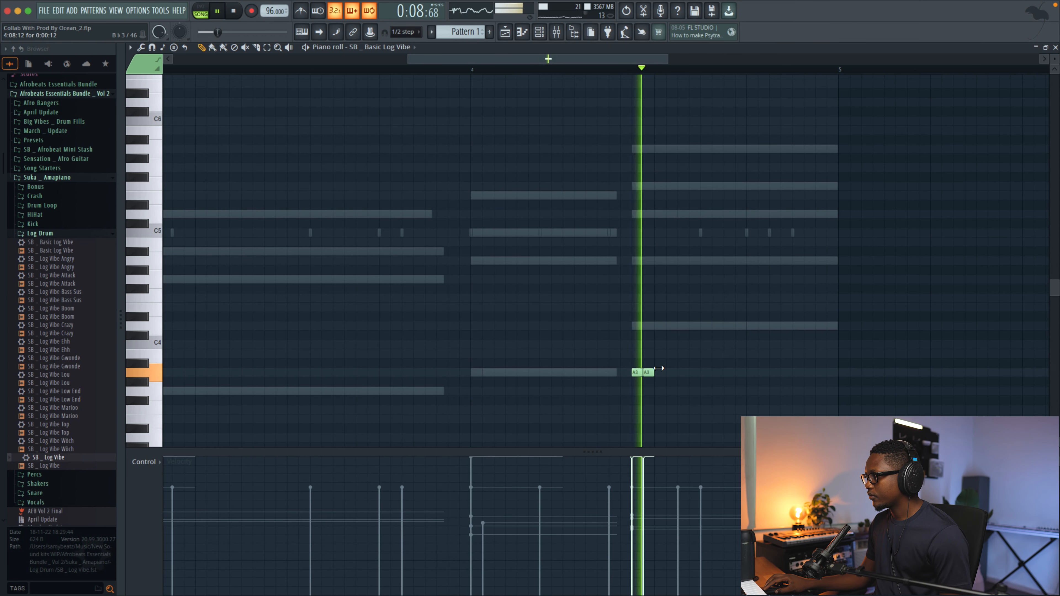
pyautogui.press('space')
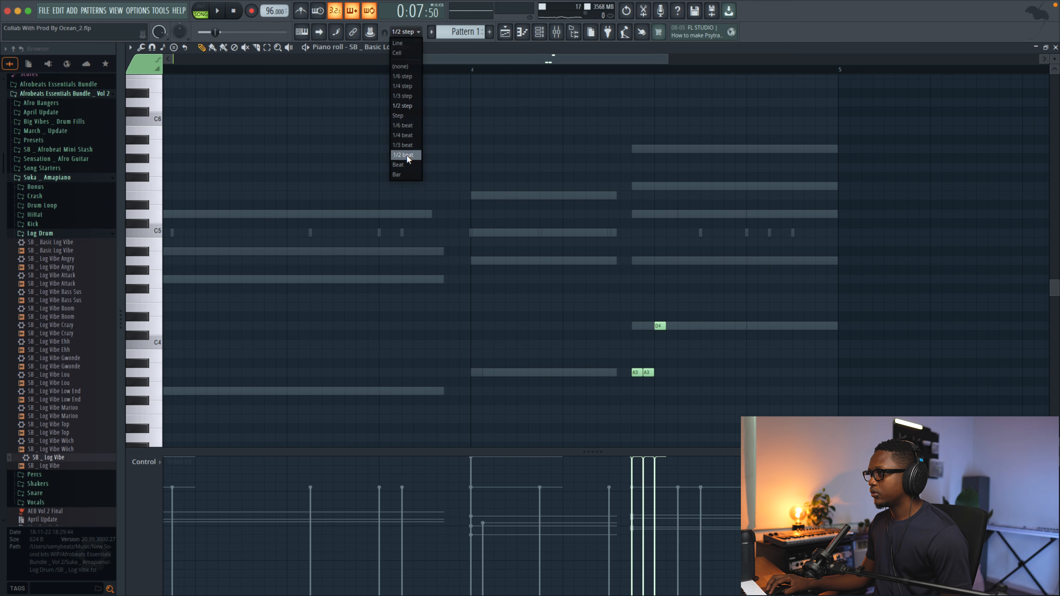
pyautogui.click(408, 146)
pyautogui.click(687, 325)
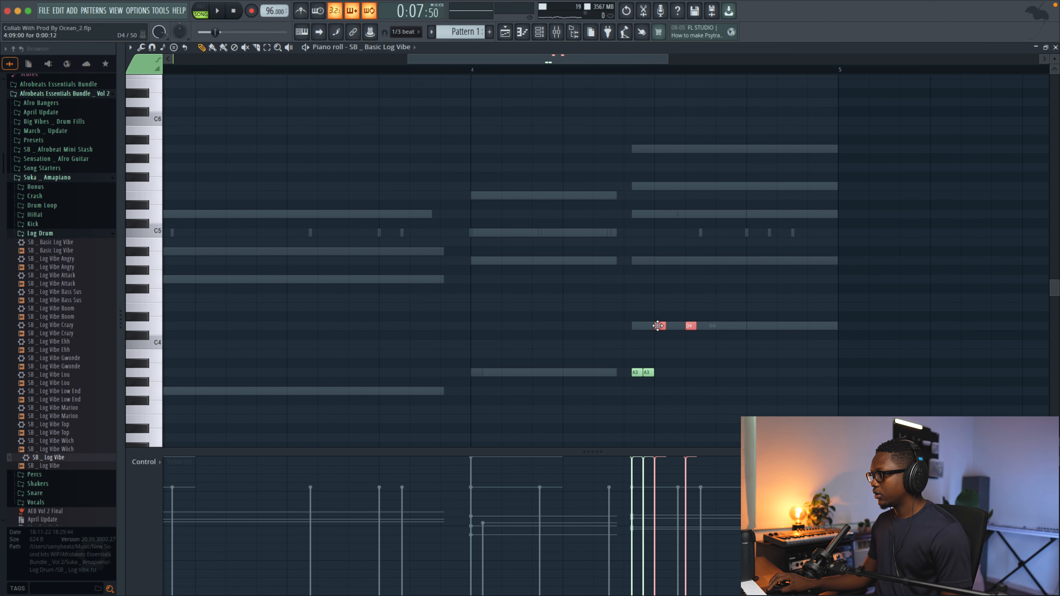
pyautogui.press('space')
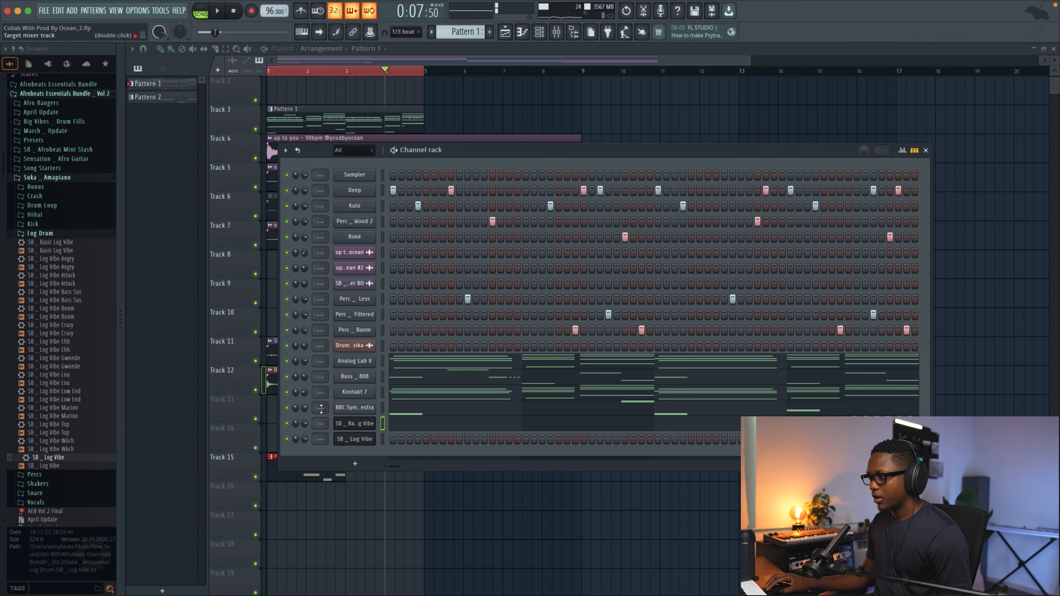
# - Add a D4 note about three steps long at step 9 of bar 4 in the SB _ Log Vibe piano roll
pyautogui.rightClick(368, 442)
pyautogui.click(414, 436)
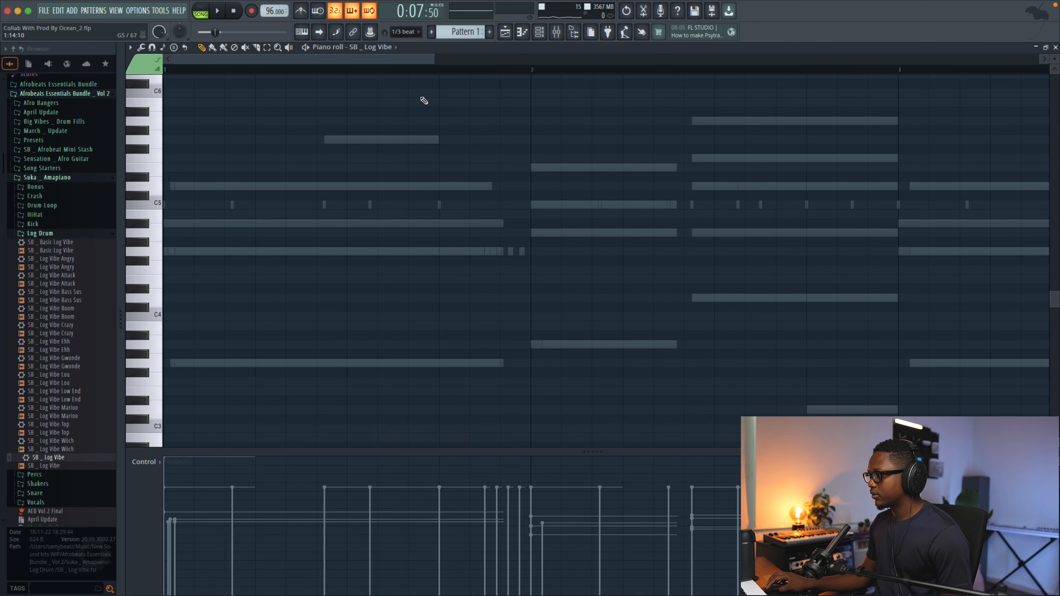
pyautogui.press('space')
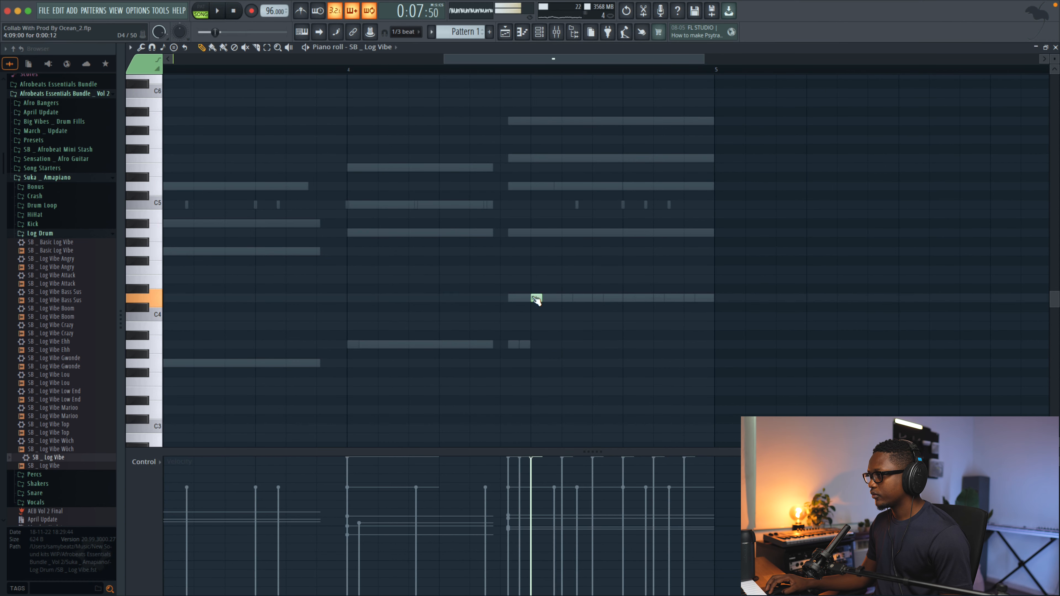
pyautogui.moveTo(538, 298)
pyautogui.mouseDown()
pyautogui.moveTo(599, 298)
pyautogui.moveTo(541, 298)
pyautogui.mouseUp()
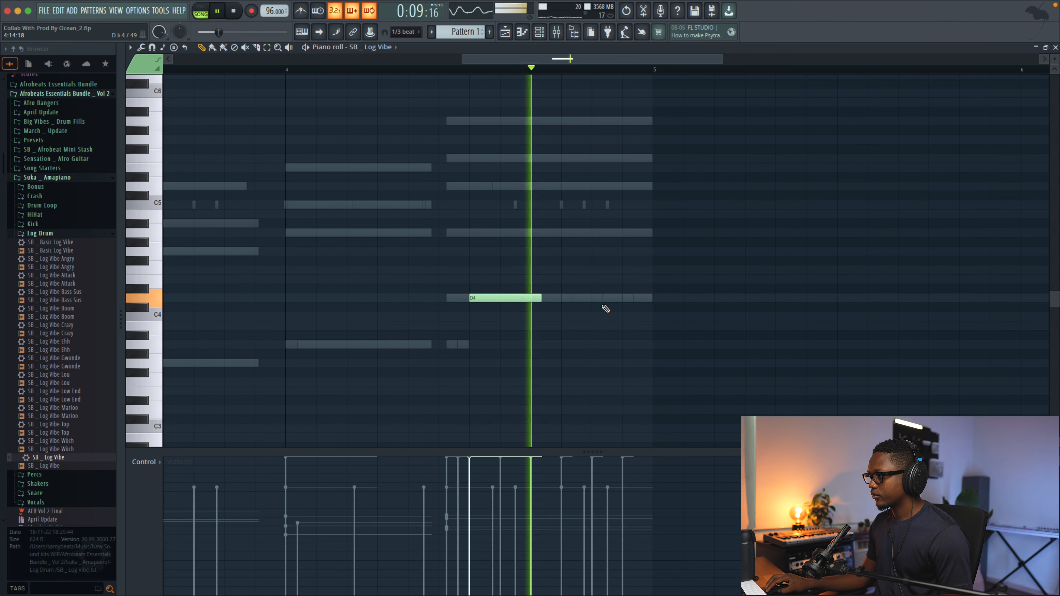
# - Add a second D4 note from about step 14, trim it to the end of bar 4 and lower it one octave to D3
pyautogui.click(592, 299)
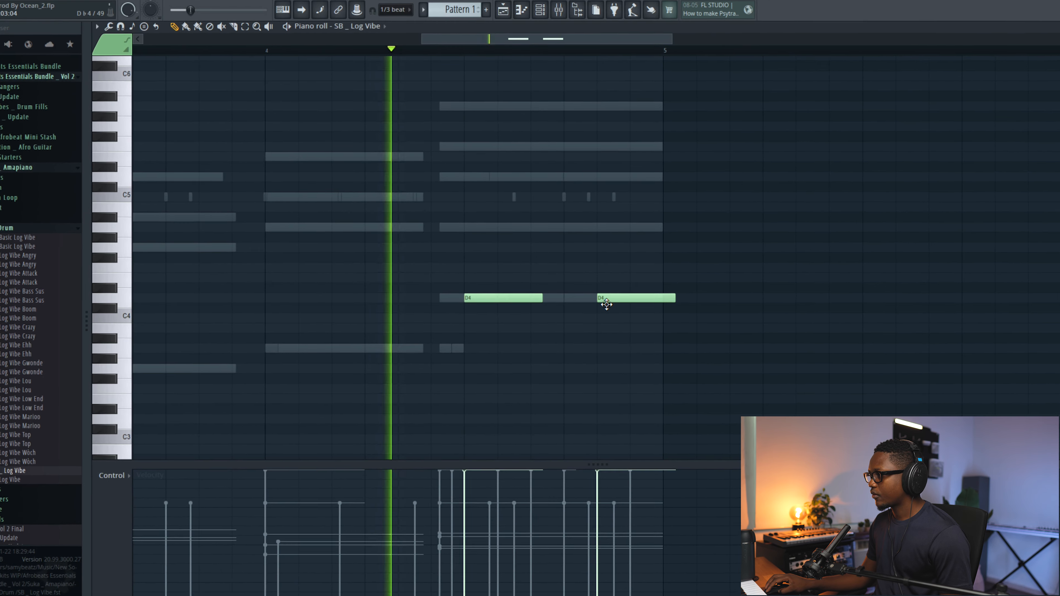
pyautogui.press('space')
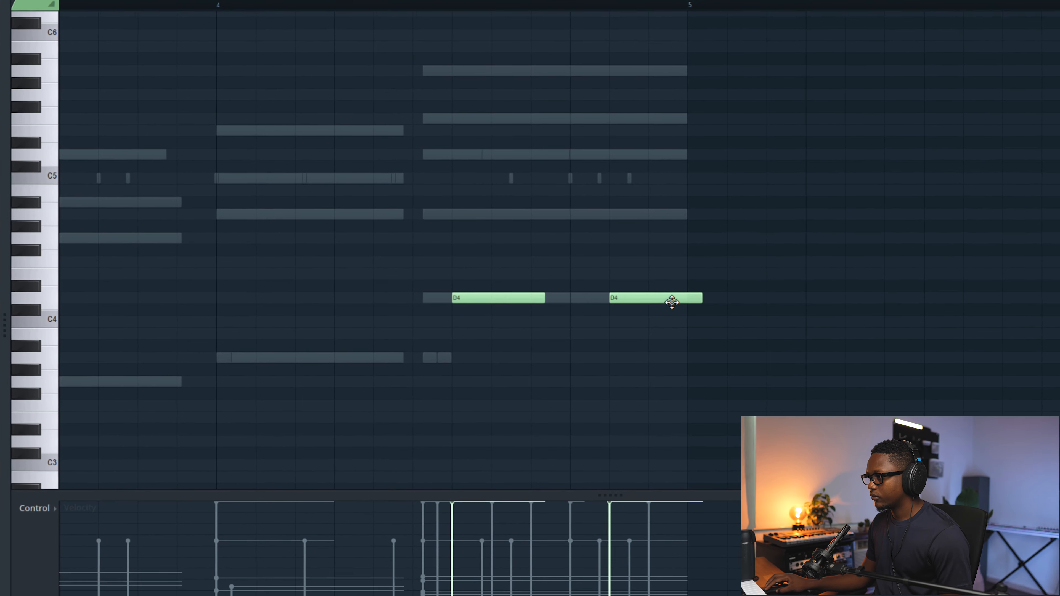
pyautogui.moveTo(703, 300); pyautogui.dragTo(694, 301)
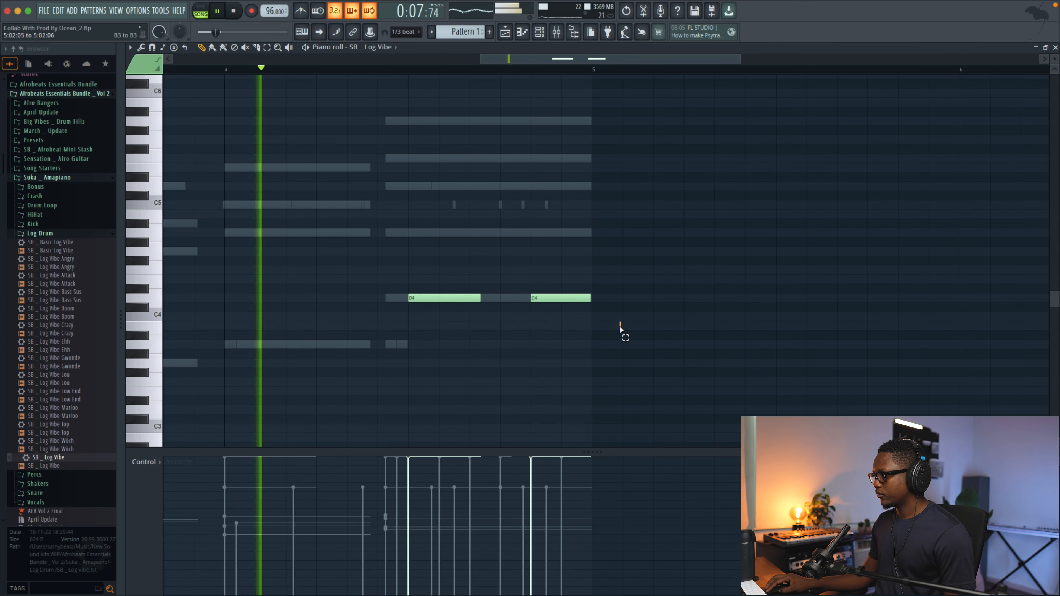
pyautogui.moveTo(619, 329); pyautogui.dragTo(558, 283)
pyautogui.press('super+Down')
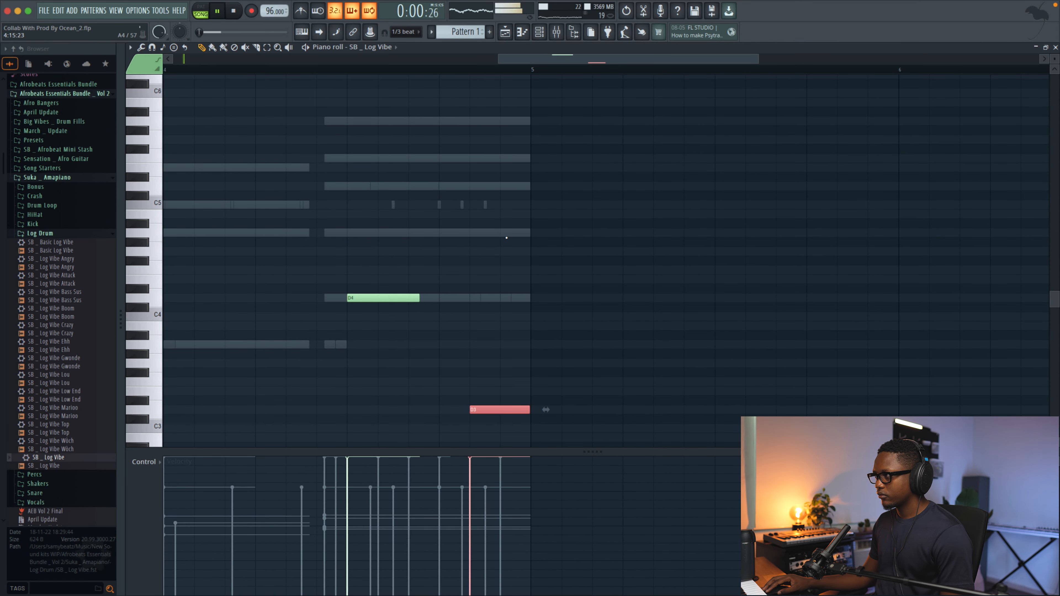
# - Shift the arrangement clips eight bars later to bar 9, leaving a copy of the track 4 piano clip at bar 1
pyautogui.press('Escape')
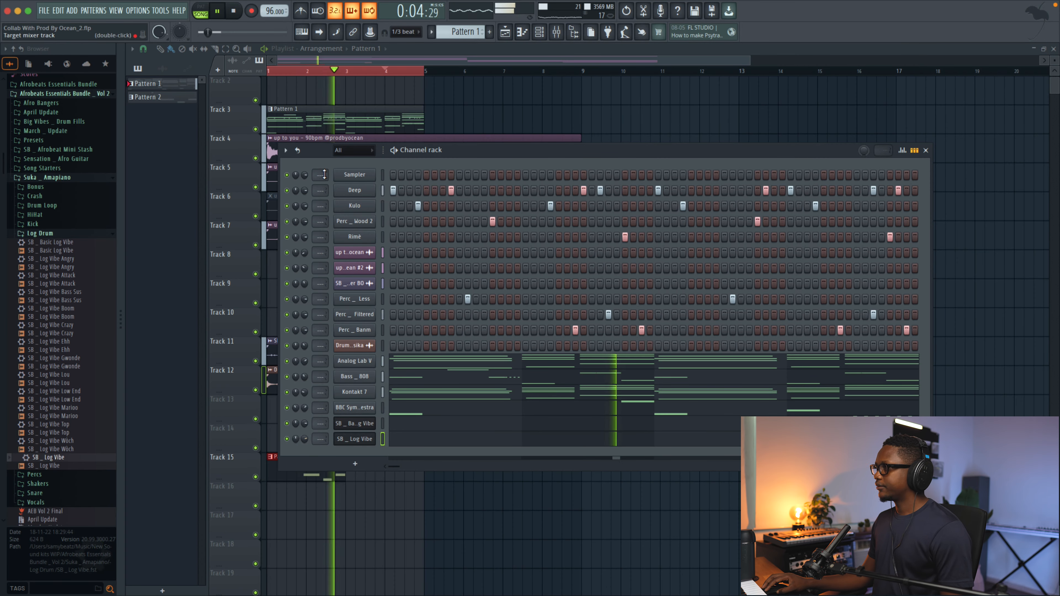
pyautogui.press('Escape')
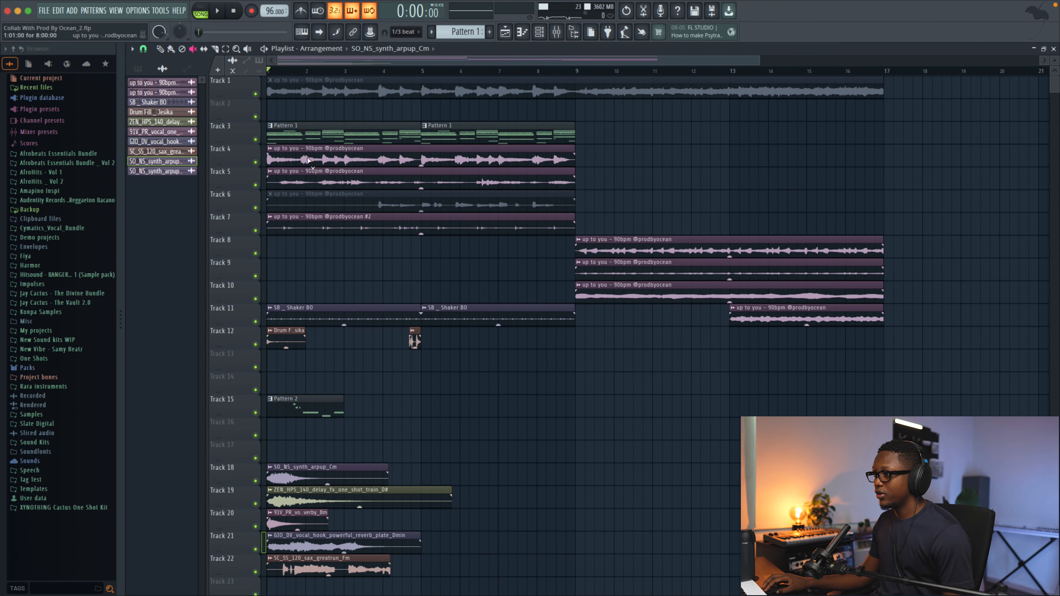
pyautogui.moveTo(889, 438); pyautogui.dragTo(203, 158)
pyautogui.click(497, 163)
# - Move the four one-shot clips below SO_NS_synth_arpup_Cm to tracks 20 to 23, starting around bar 13
pyautogui.scroll(-3, 516, 474)
pyautogui.moveTo(497, 531); pyautogui.dragTo(265, 419)
pyautogui.moveTo(339, 445); pyautogui.dragTo(358, 445)
pyautogui.press('Delete')
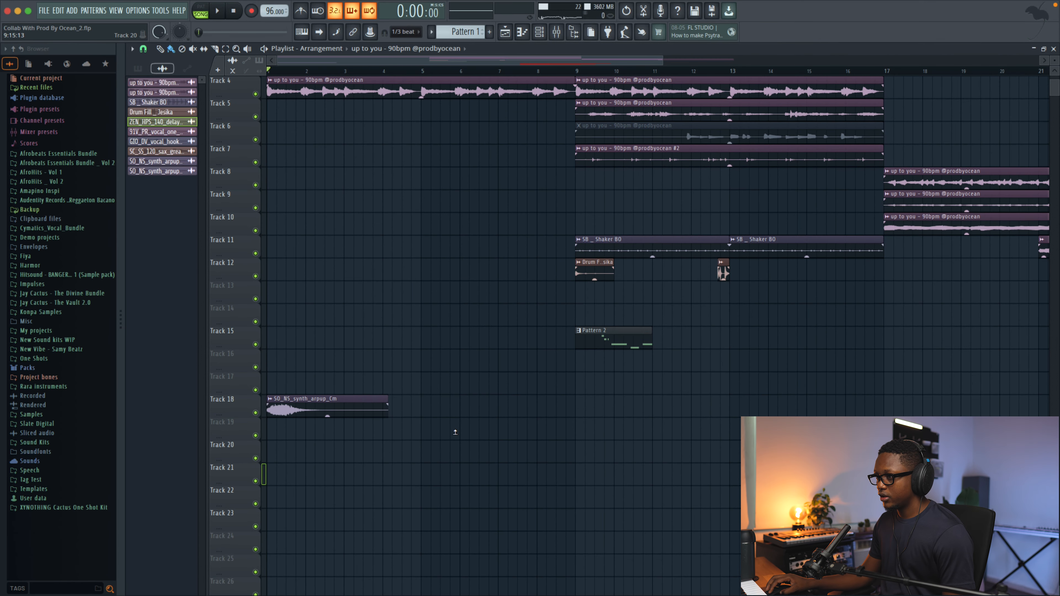
# - Lower the SO_NS_synth_arpup_Cm clip's channel volume to about 5% and start the clip slightly after bar 1 on track 18
pyautogui.doubleClick(322, 401)
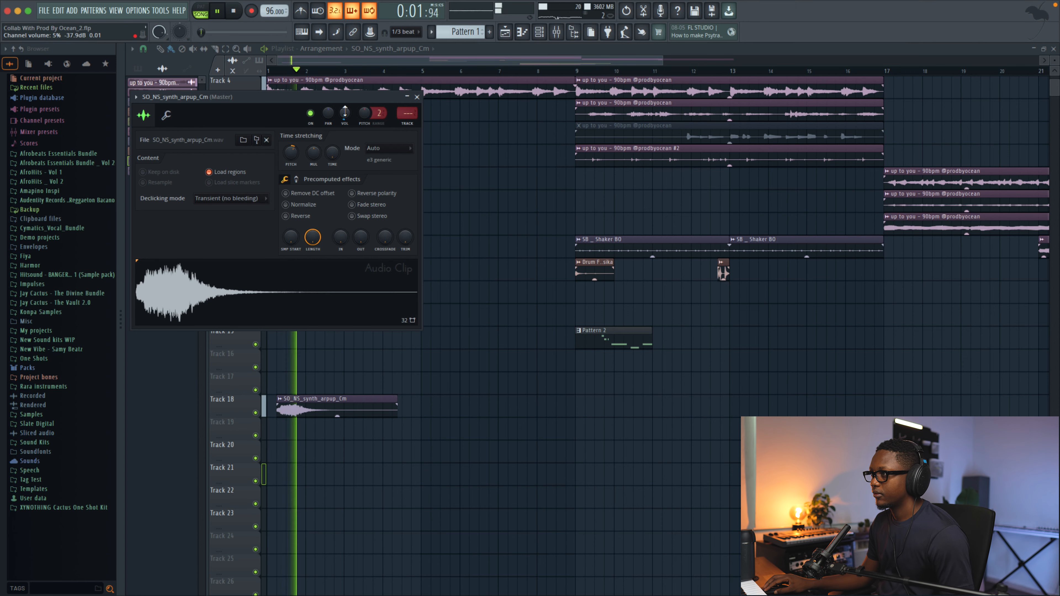
pyautogui.click(416, 96)
pyautogui.moveTo(663, 58); pyautogui.dragTo(659, 57)
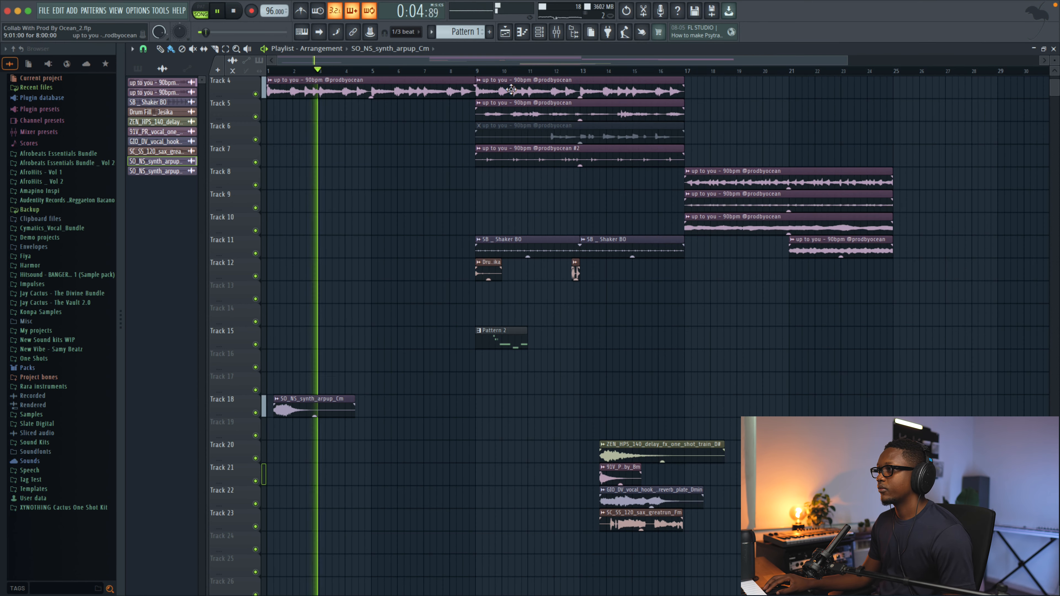
# - Add a Pattern 1 clip at bar 5 on track 3 and play the transition from about the middle of bar 4
pyautogui.press('space')
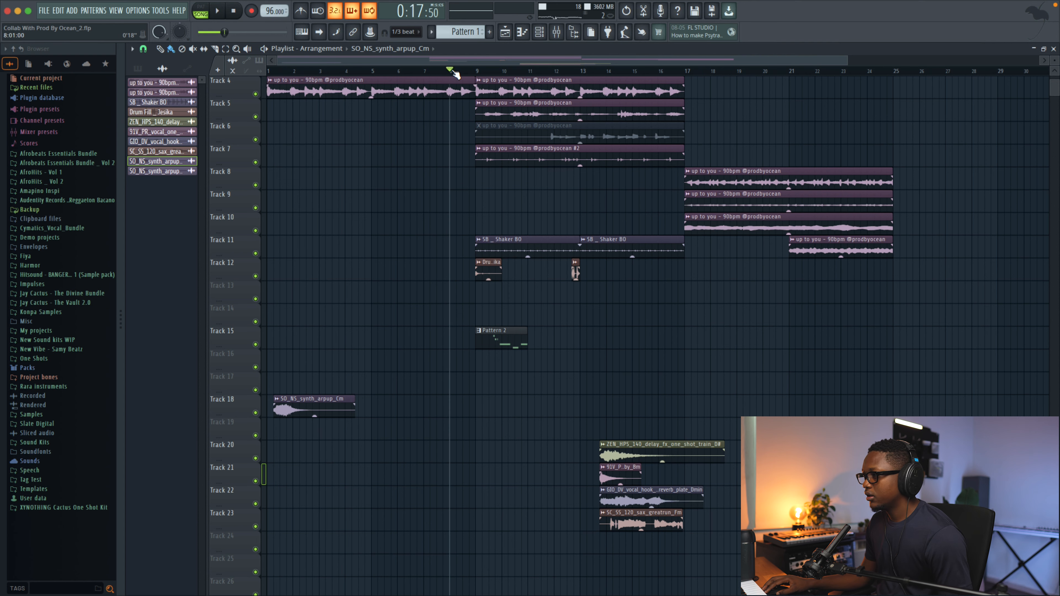
pyautogui.click(360, 71)
pyautogui.press('space')
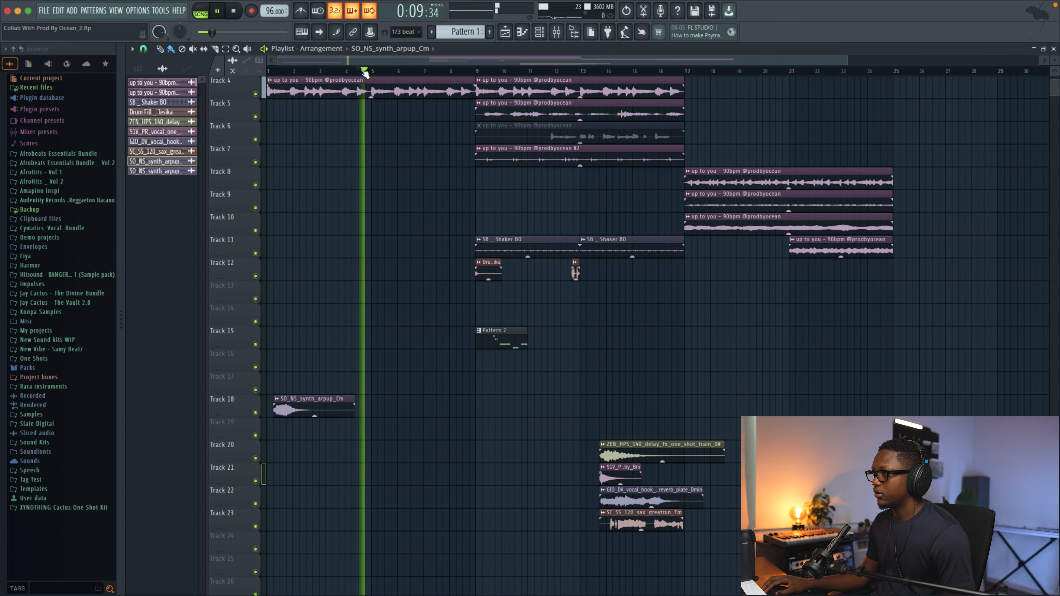
pyautogui.scroll(3, 418, 135)
pyautogui.press('space')
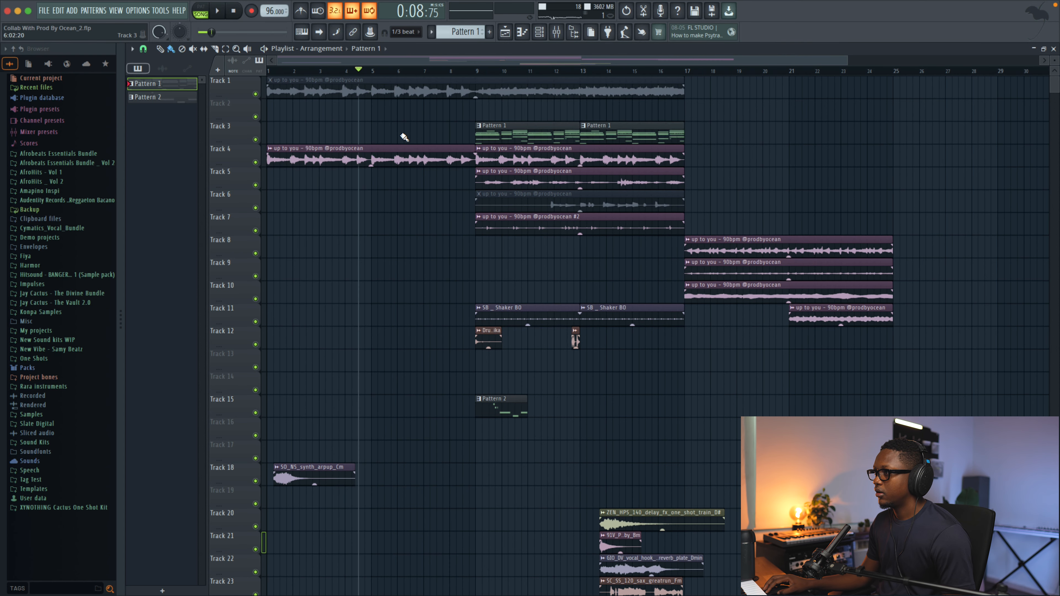
pyautogui.press('space')
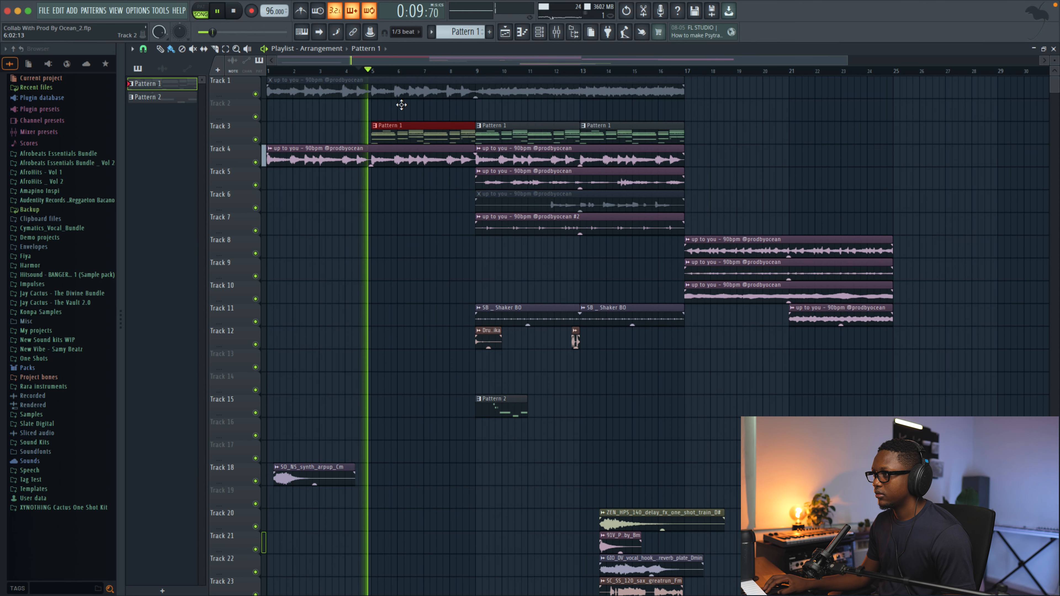
pyautogui.press('space')
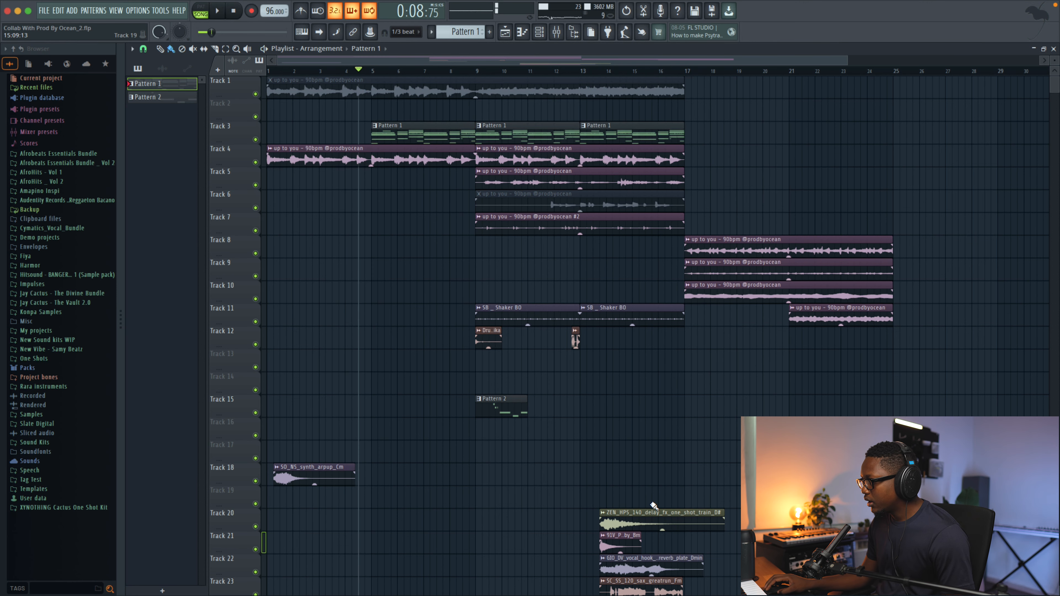
# - Place the 91V_PR_vocal_one_shot_lovin_verby_Bm clip just after bar 5 on track 21 and raise its pitch by about 283 cents
pyautogui.scroll(-4, 626, 444)
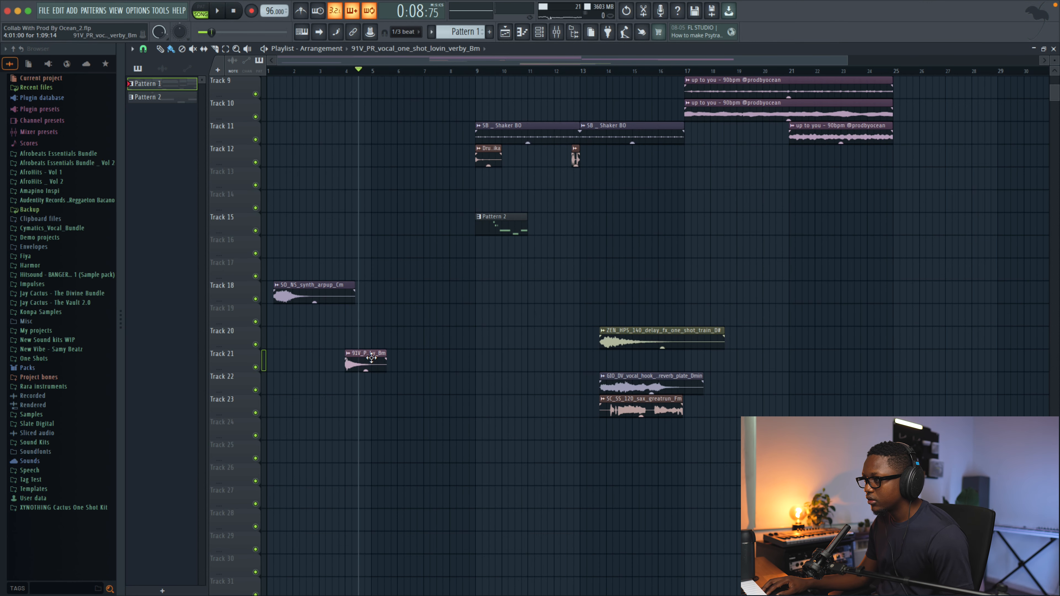
pyautogui.doubleClick(401, 355)
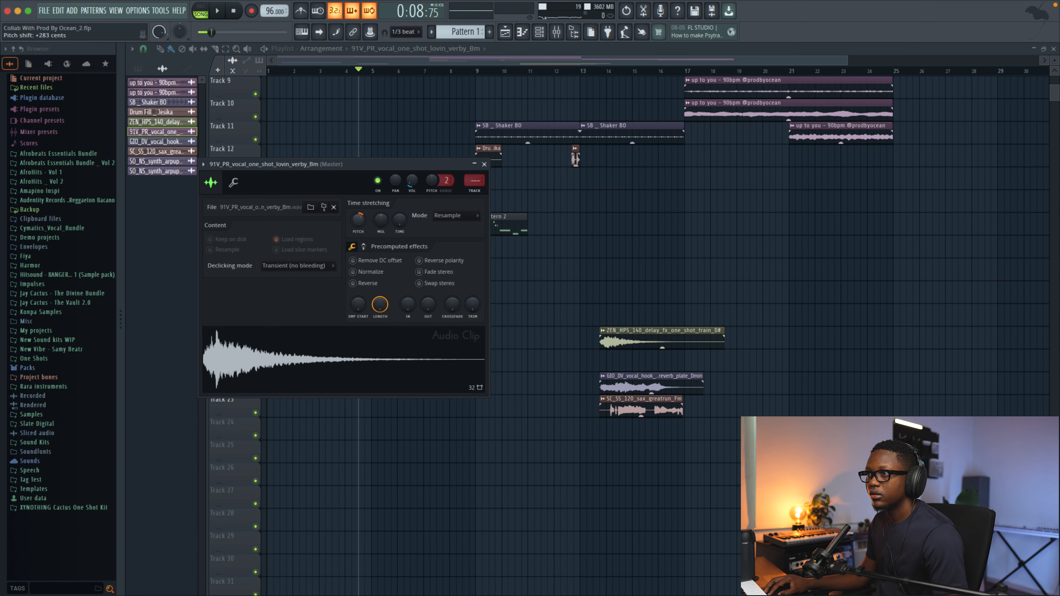
pyautogui.click(484, 164)
pyautogui.press('space')
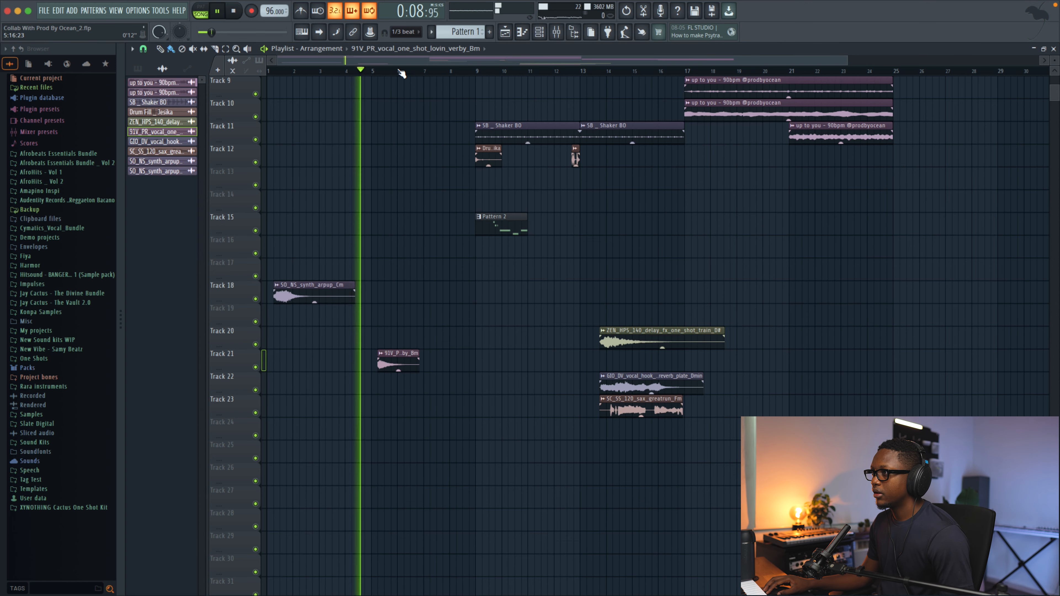
pyautogui.scroll(-1, 402, 71)
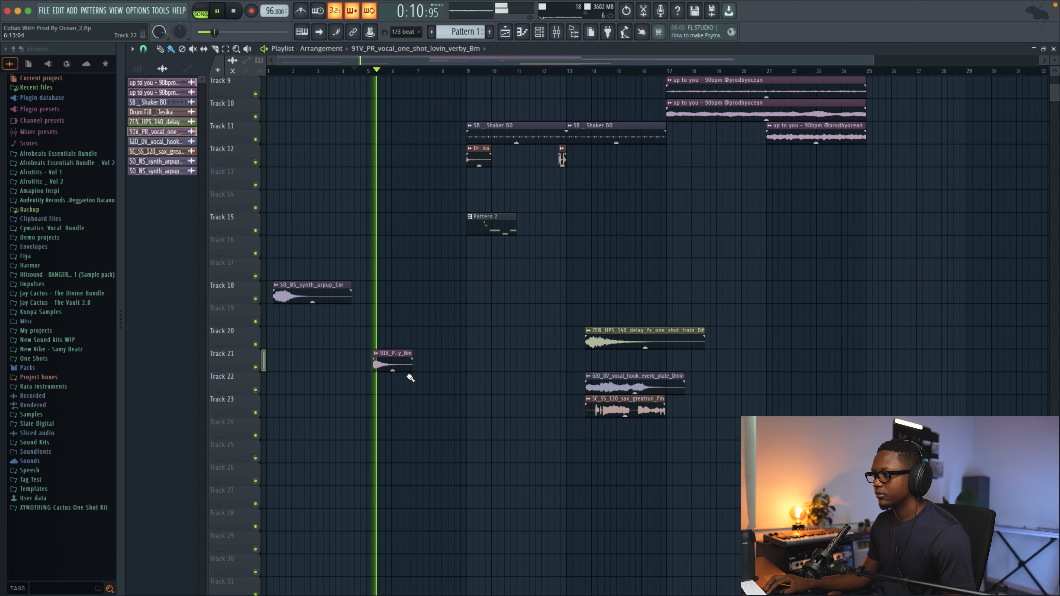
pyautogui.scroll(2, 406, 327)
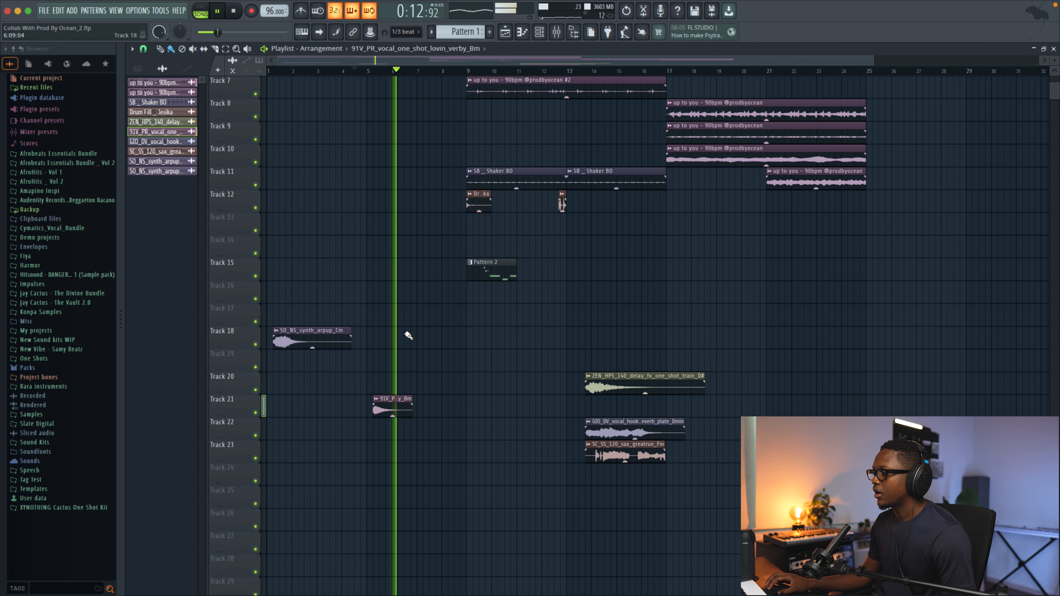
pyautogui.press('space')
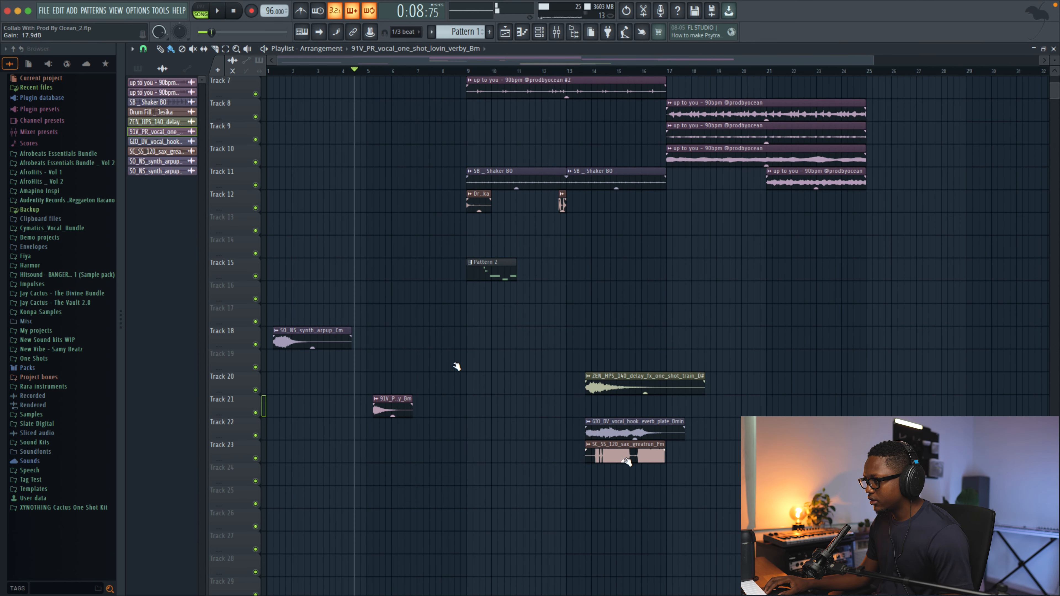
# - Place the SC_SS_120_sax_greatrun_Fm clip at 7:05:00 on track 24, trimmed to two bars with its gain lowered
pyautogui.moveTo(626, 458); pyautogui.dragTo(464, 480)
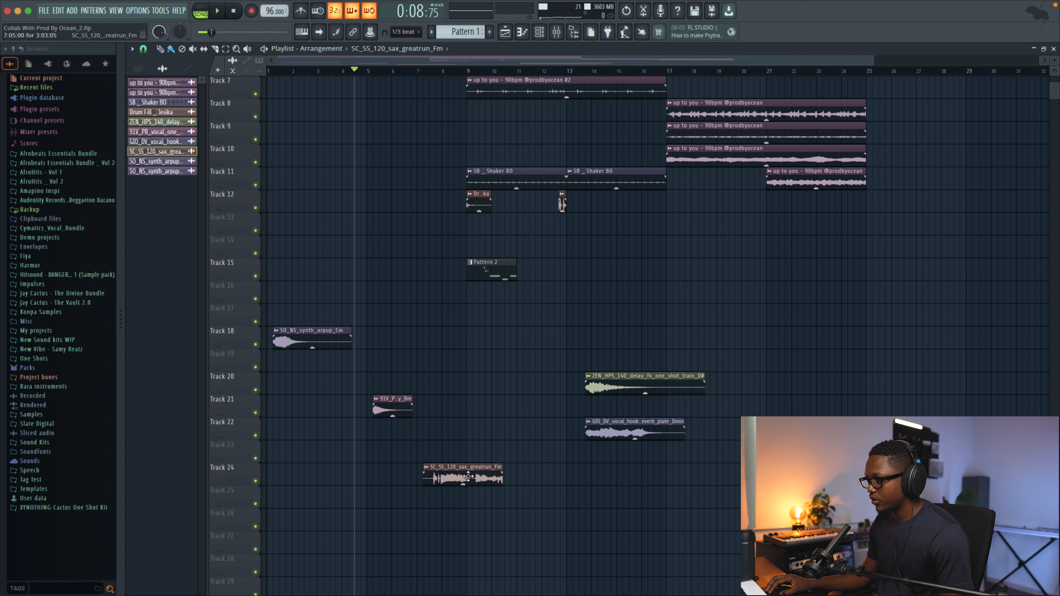
pyautogui.doubleClick(472, 466)
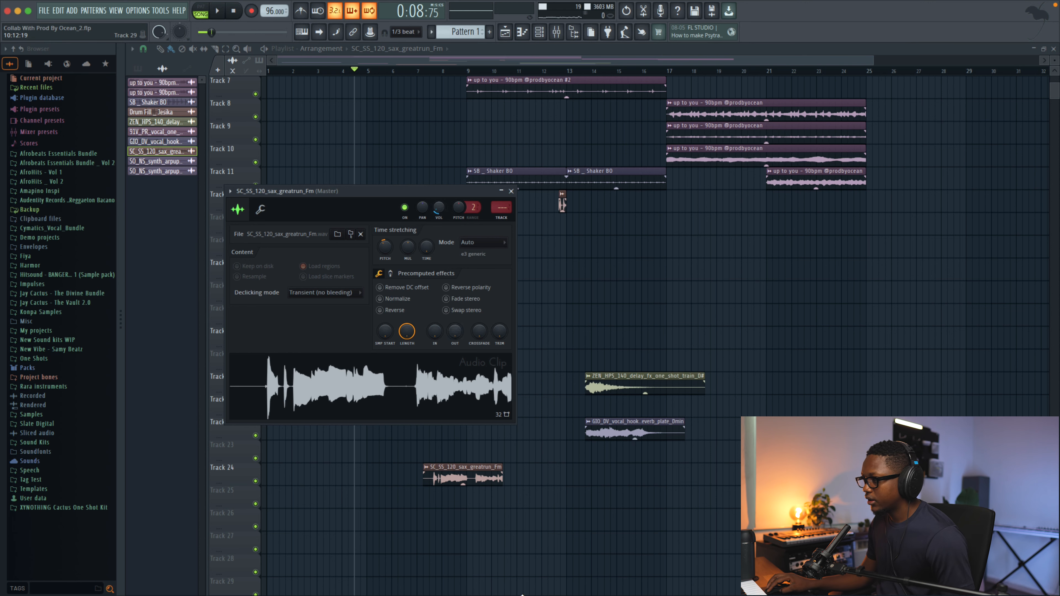
pyautogui.moveTo(443, 463); pyautogui.dragTo(476, 475)
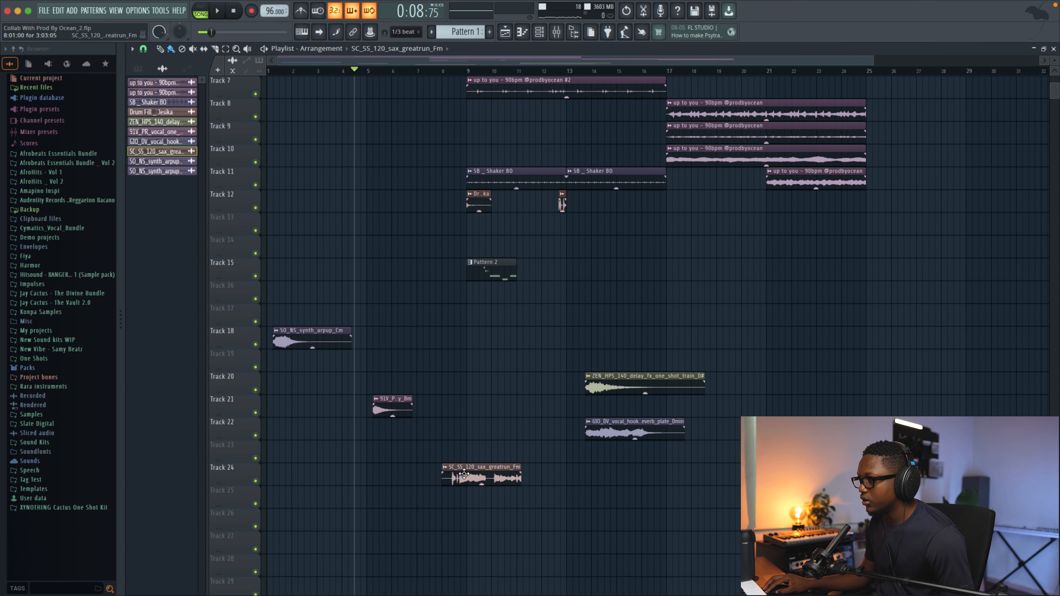
pyautogui.scroll(-1, 442, 473)
pyautogui.press('space')
pyautogui.moveTo(474, 446); pyautogui.dragTo(447, 453)
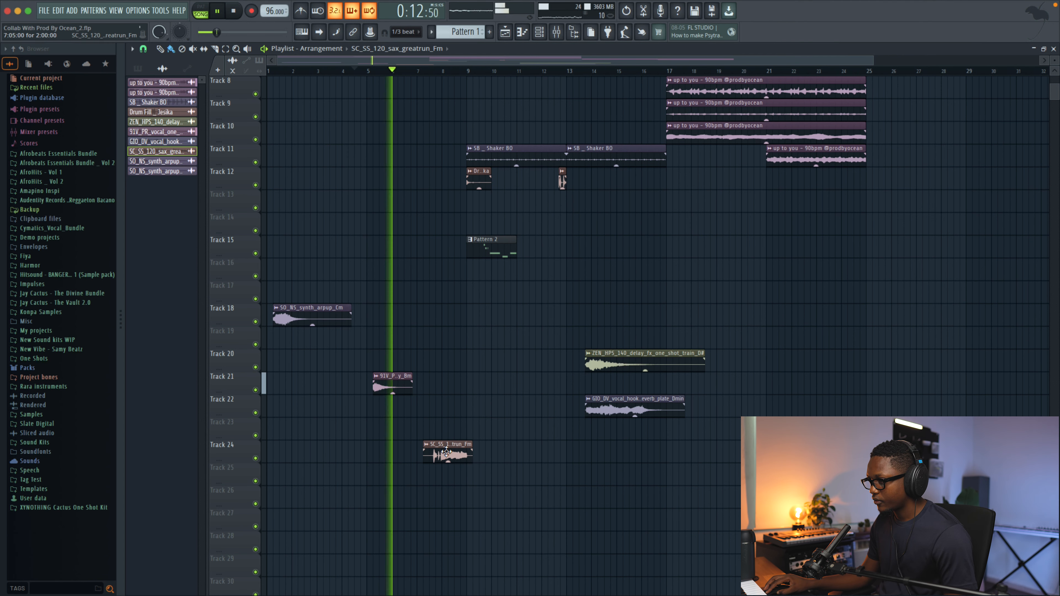
pyautogui.moveTo(448, 461); pyautogui.dragTo(448, 465)
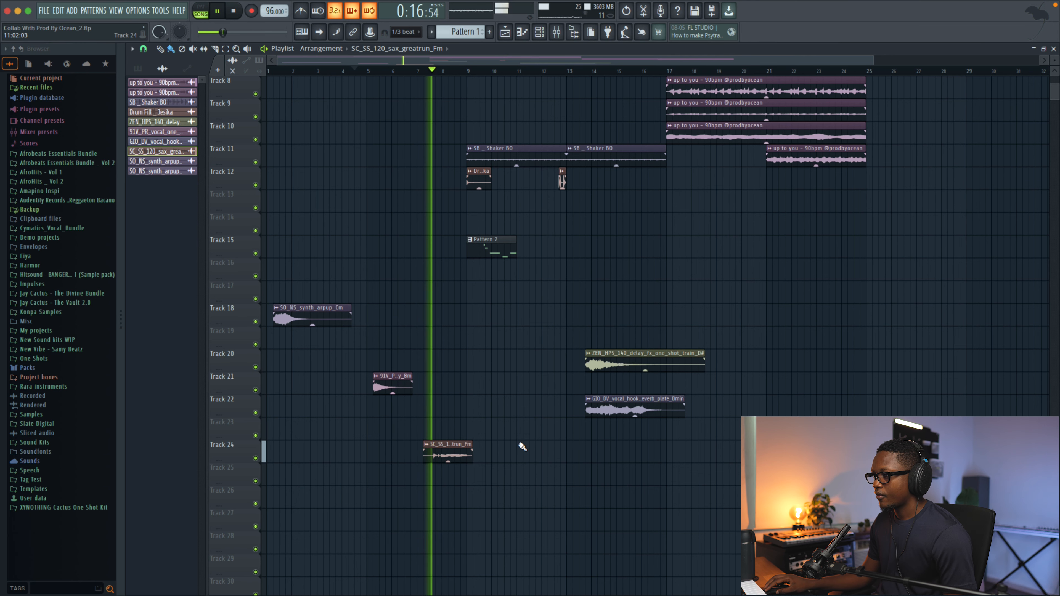
# - Set the sax clip's pitch shift to -200 cents and play it back from bar 7
pyautogui.doubleClick(447, 455)
pyautogui.press('space')
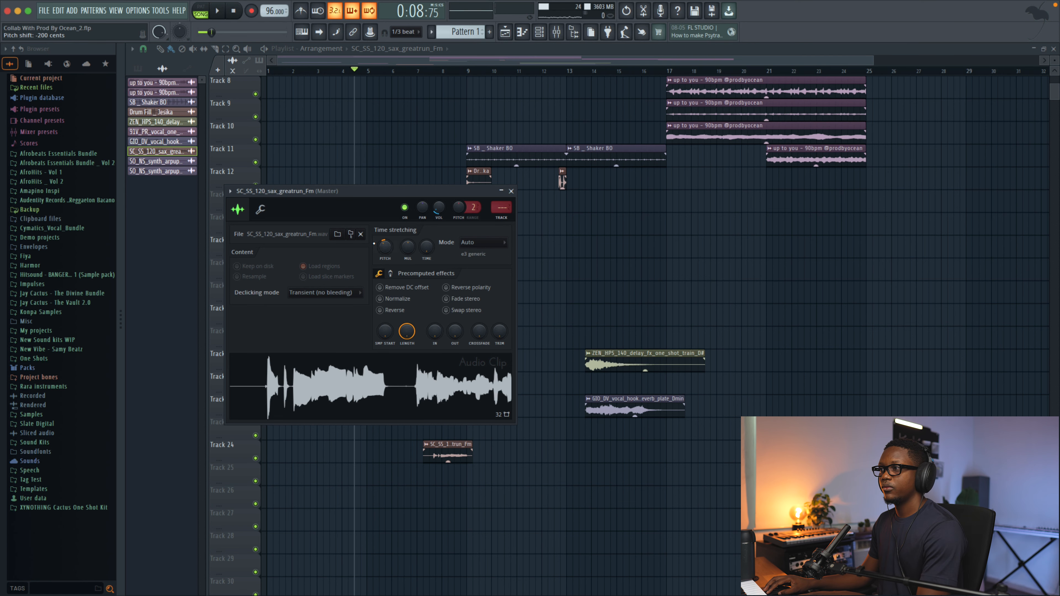
pyautogui.click(511, 191)
pyautogui.click(421, 72)
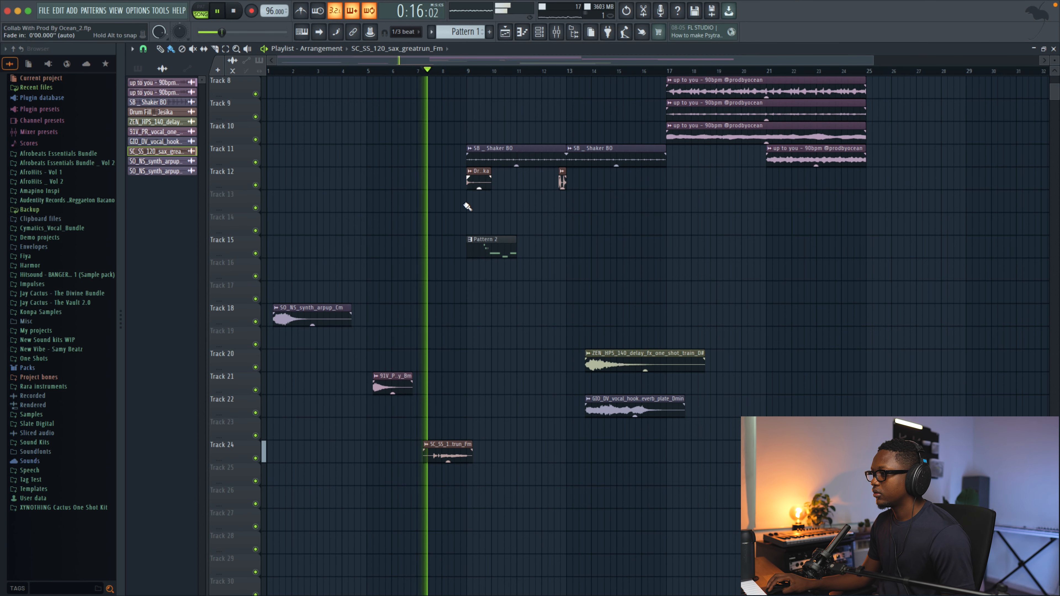
pyautogui.press('space')
# - Rename the sax clip's channel to Sax and route it to mixer insert 1
pyautogui.doubleClick(447, 457)
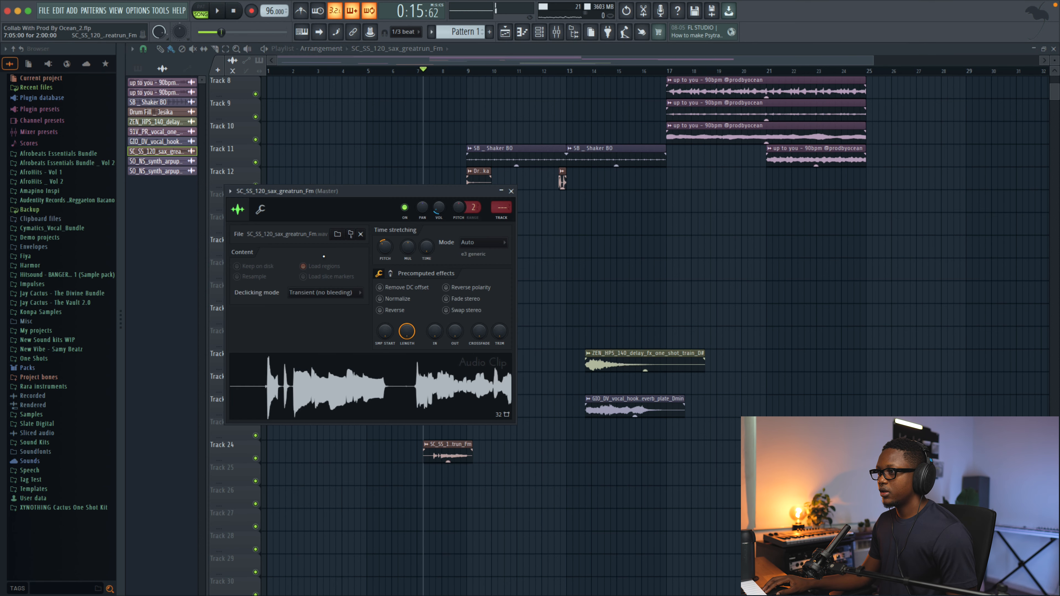
pyautogui.click(287, 194)
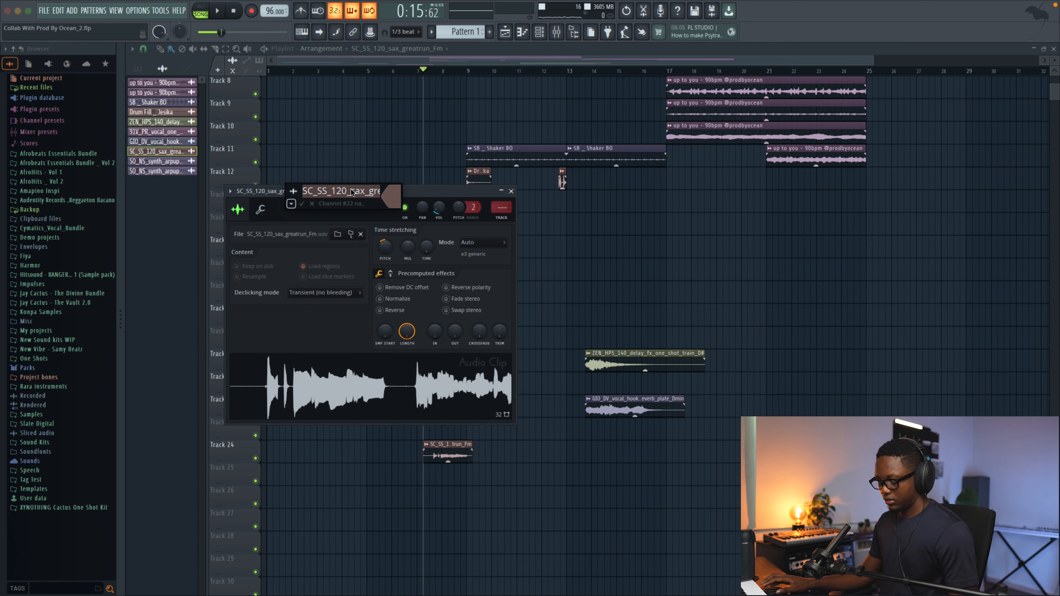
pyautogui.press('Return')
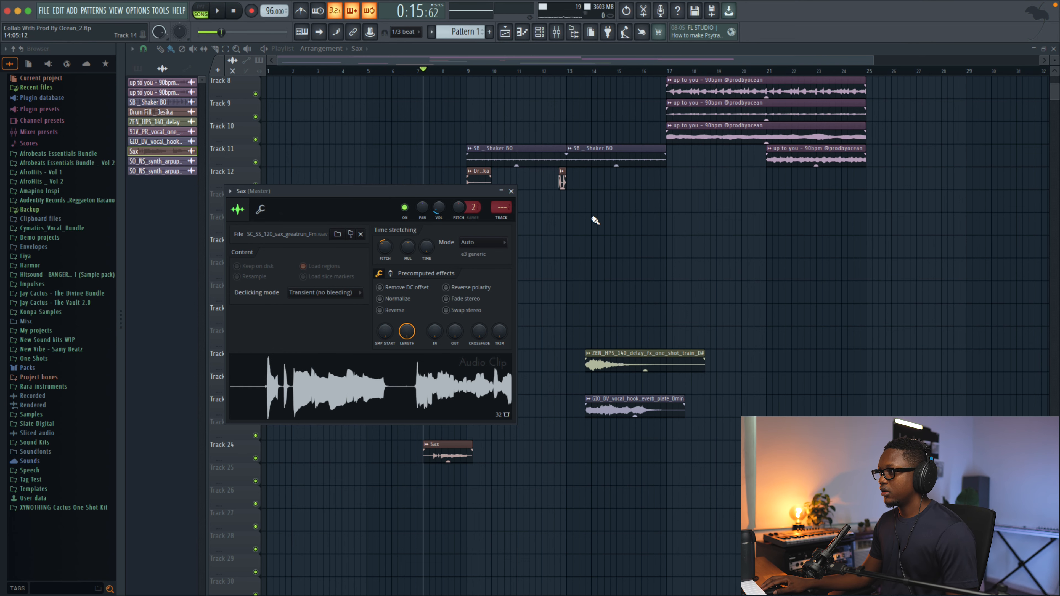
pyautogui.click(502, 218)
# - Load ValhallaVintageVerb on the Sax insert, set its mix to 23.3% and raise its low cut
pyautogui.click(970, 80)
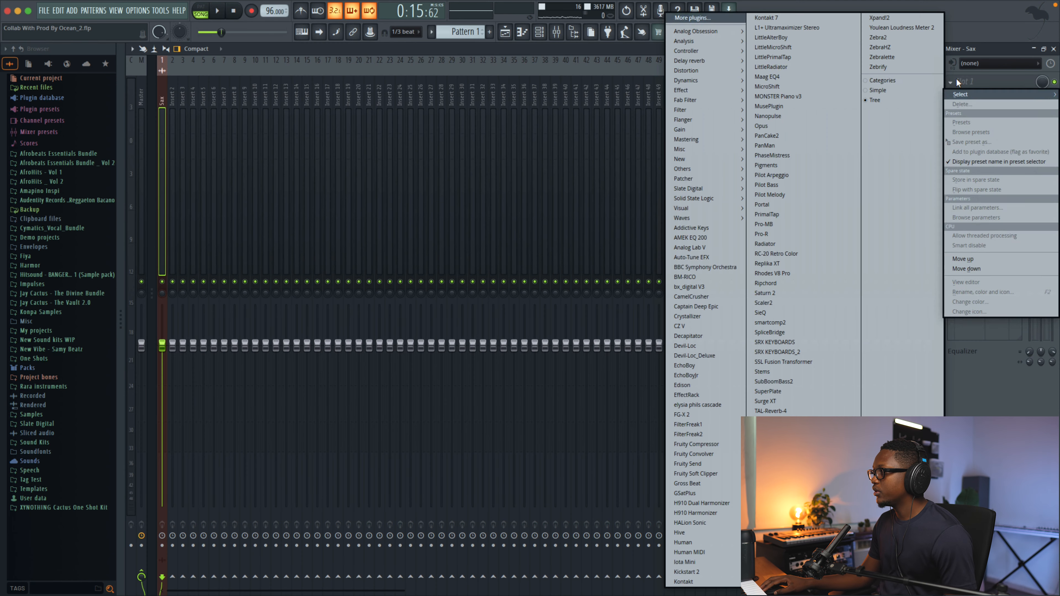
pyautogui.moveTo(694, 63)
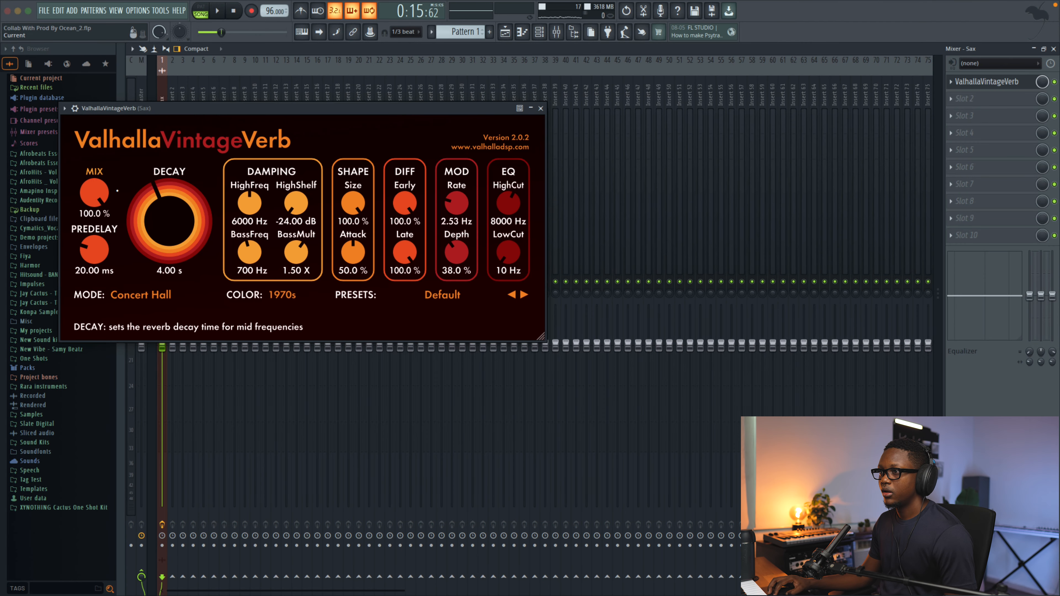
pyautogui.moveTo(98, 193); pyautogui.dragTo(148, 303)
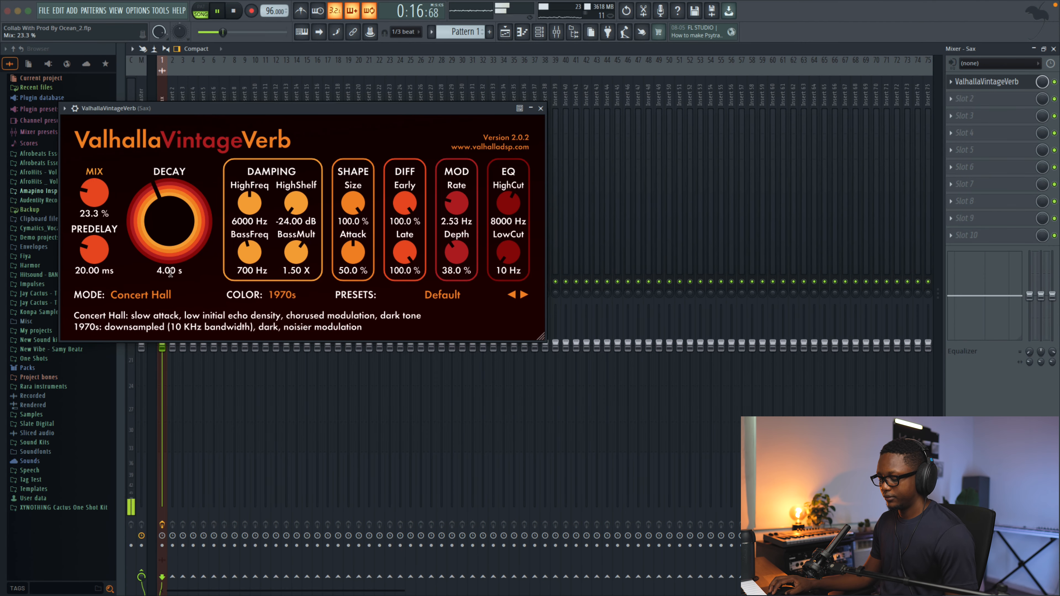
pyautogui.moveTo(508, 252); pyautogui.dragTo(502, 208)
pyautogui.click(541, 108)
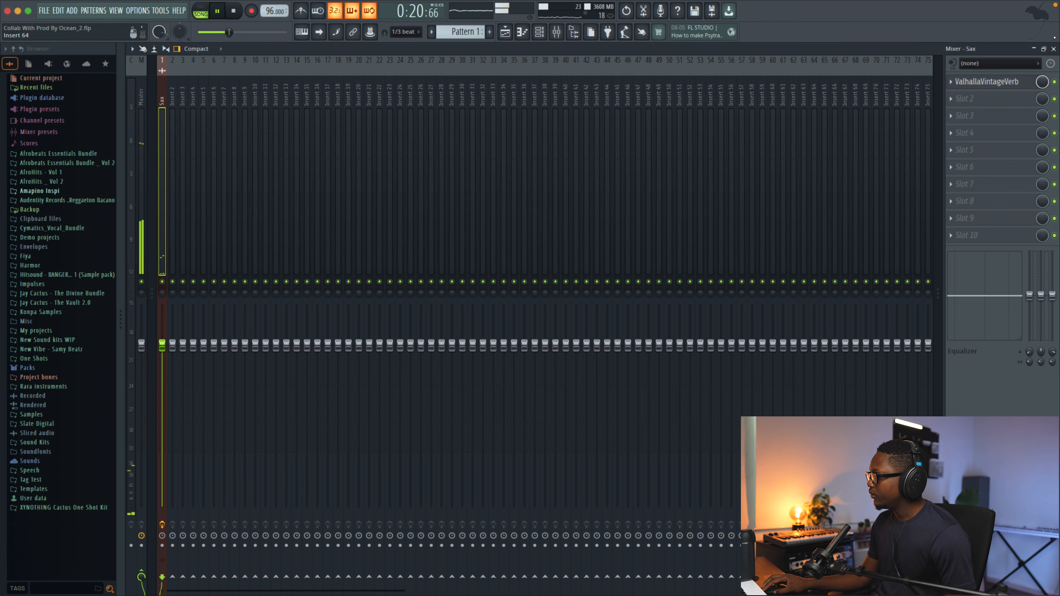
pyautogui.click(1053, 49)
pyautogui.press('space')
# - Move the GIO_DV_vocal_hook_powerful_reverb_plate_Dmin clip to track 26 around the middle of bar 6 and open its channel settings
pyautogui.click(630, 396)
pyautogui.moveTo(630, 397); pyautogui.dragTo(435, 475)
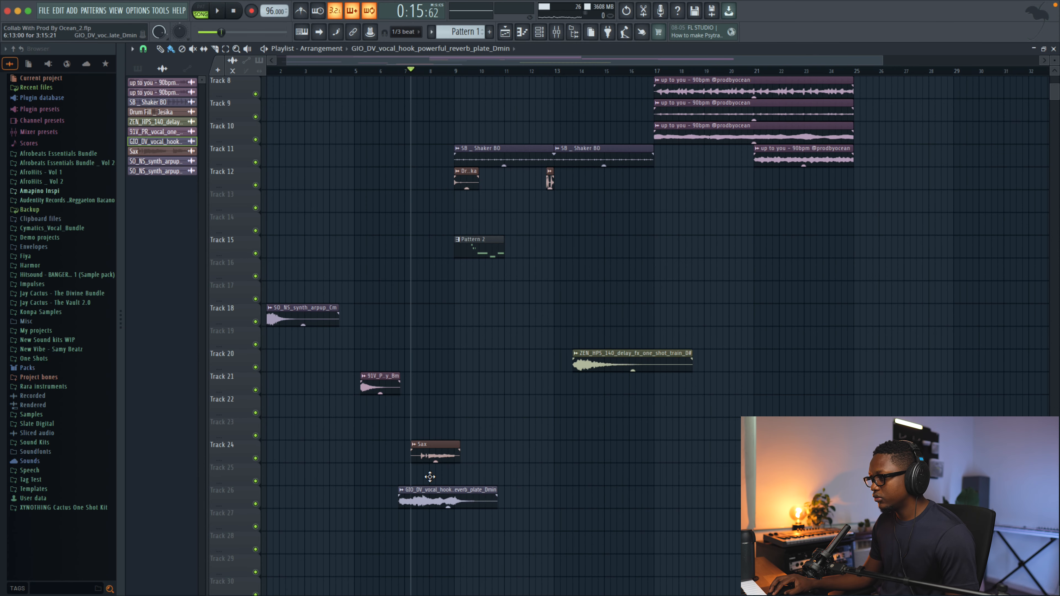
pyautogui.doubleClick(434, 493)
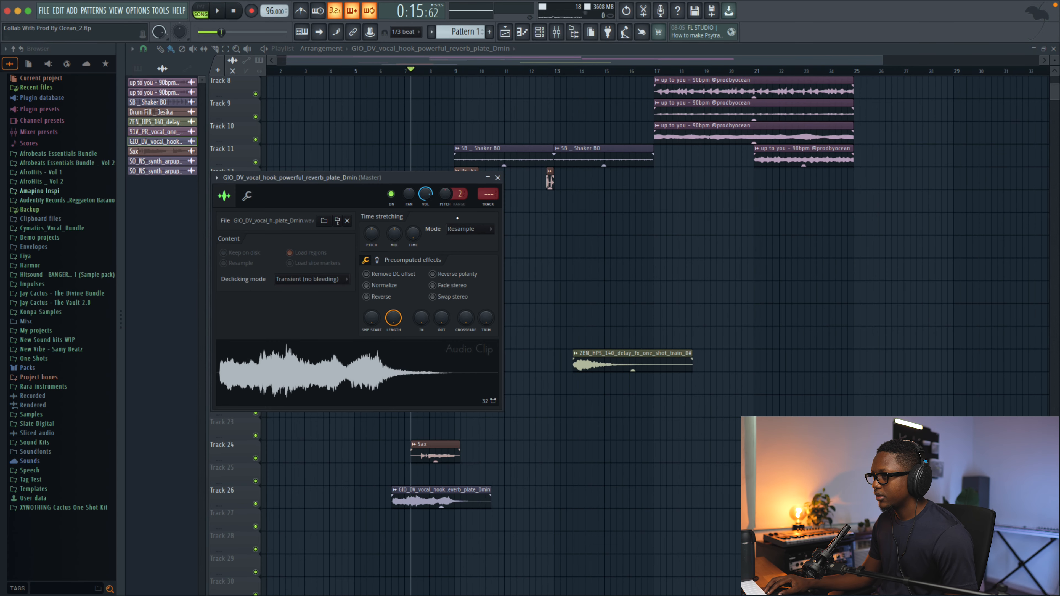
# - Play the arrangement from 5:09:00 and lower the vocal hook clip's gain to about -2.9 dB
pyautogui.click(367, 70)
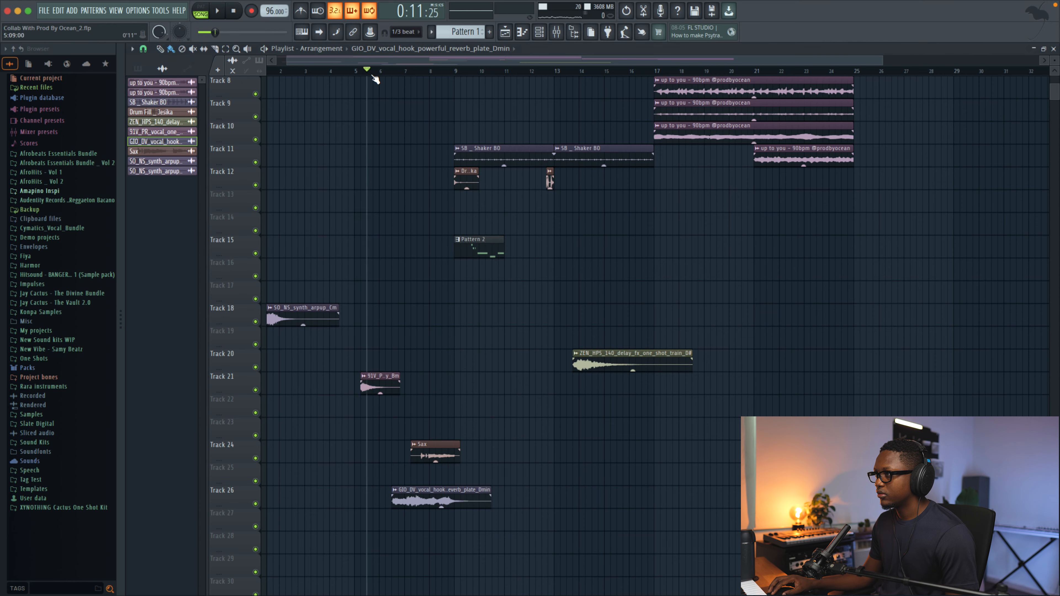
pyautogui.press('space')
pyautogui.hscroll(-1, 441, 489)
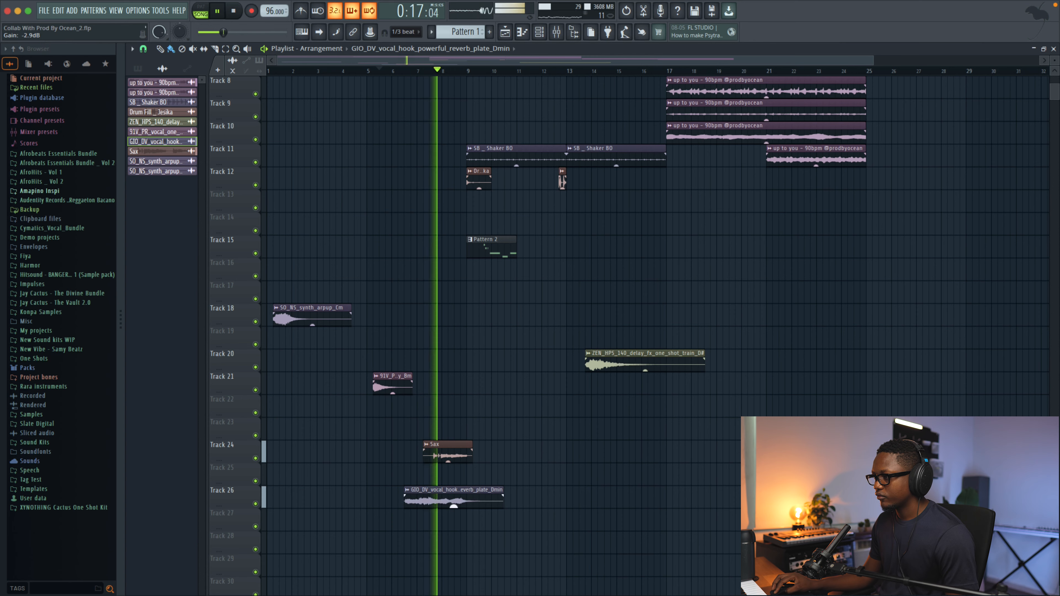
pyautogui.hscroll(1, 455, 505)
pyautogui.scroll(2, 456, 501)
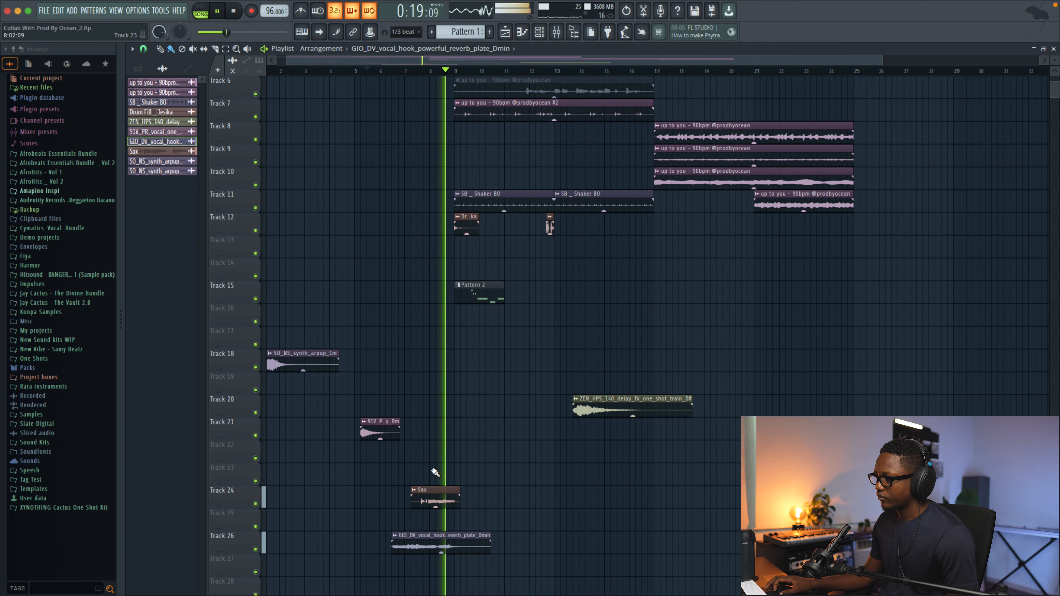
# - Move the vocal hook clip on track 26 to the start of bar 7 and play the intro around it
pyautogui.scroll(-6, 435, 472)
pyautogui.press('space')
pyautogui.press('space')
pyautogui.moveTo(416, 409); pyautogui.dragTo(429, 408)
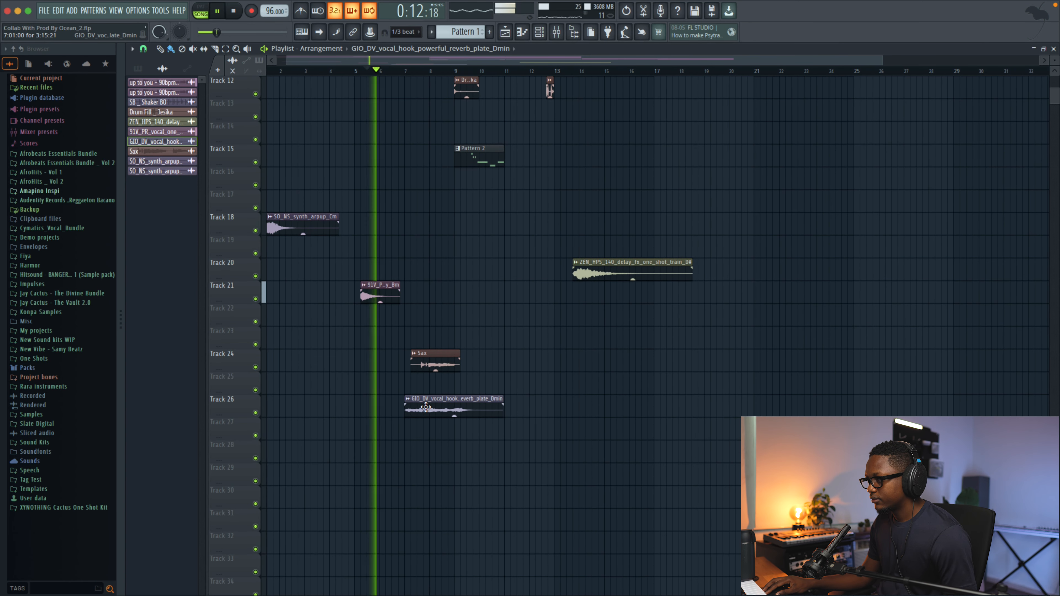
pyautogui.scroll(-1, 435, 408)
pyautogui.scroll(1, 421, 334)
pyautogui.hscroll(-1, 423, 335)
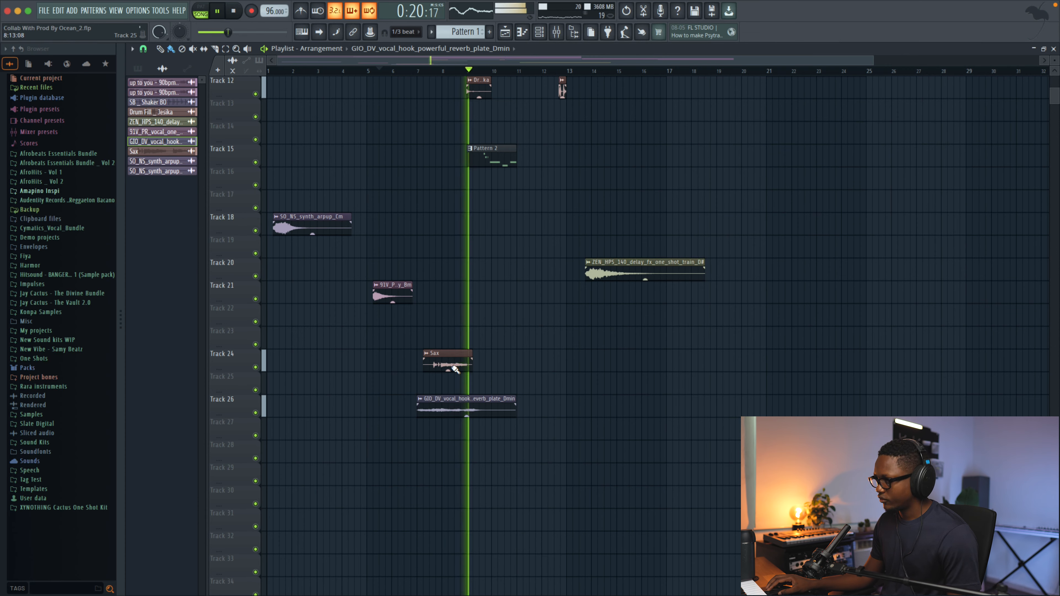
# - Move the ZEN_HPS_140 delay one-shot on track 20 to mid-bar 16, raise its pitch with Auto stretching, and audition the transition
pyautogui.scroll(5, 421, 331)
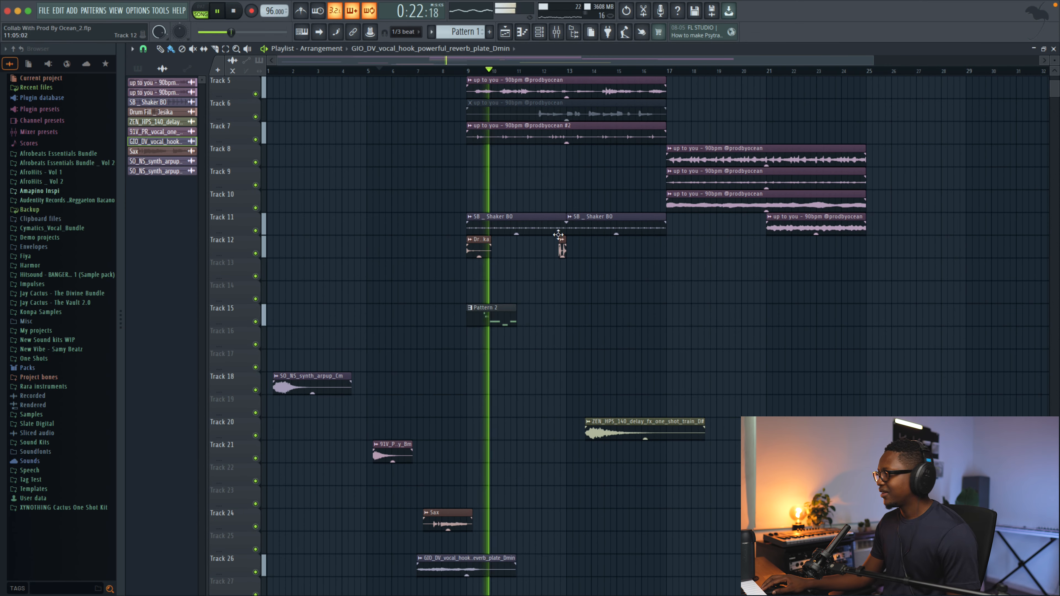
pyautogui.scroll(-3, 342, 286)
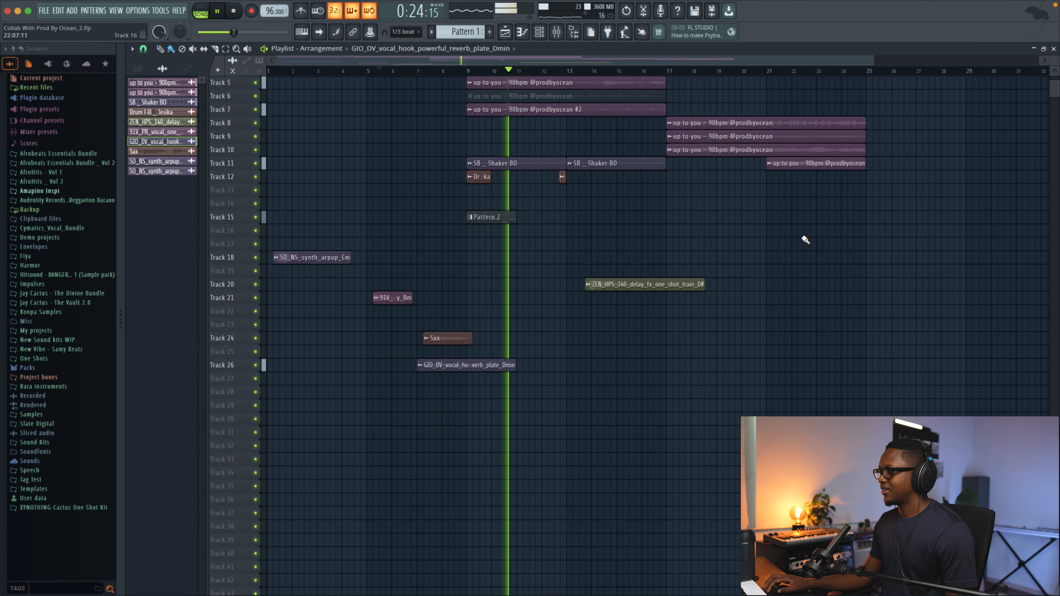
pyautogui.scroll(1, 805, 237)
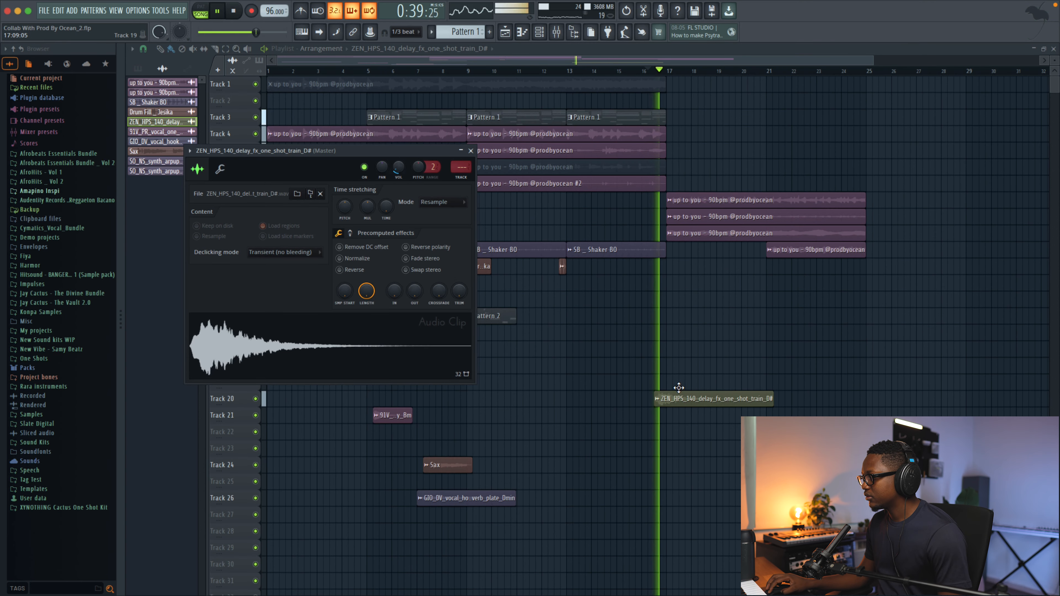
pyautogui.press('space')
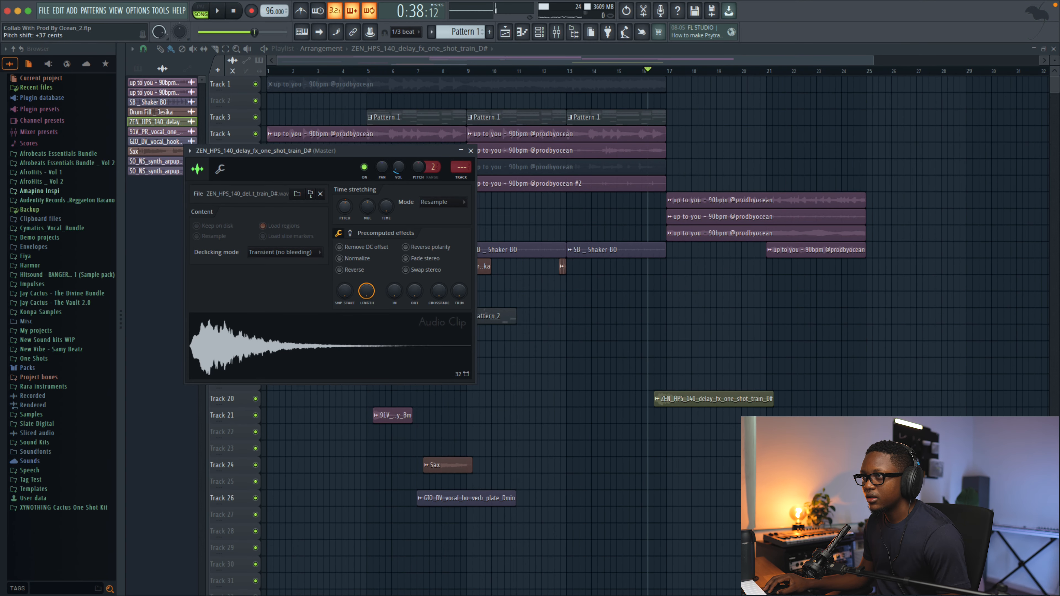
pyautogui.press('space')
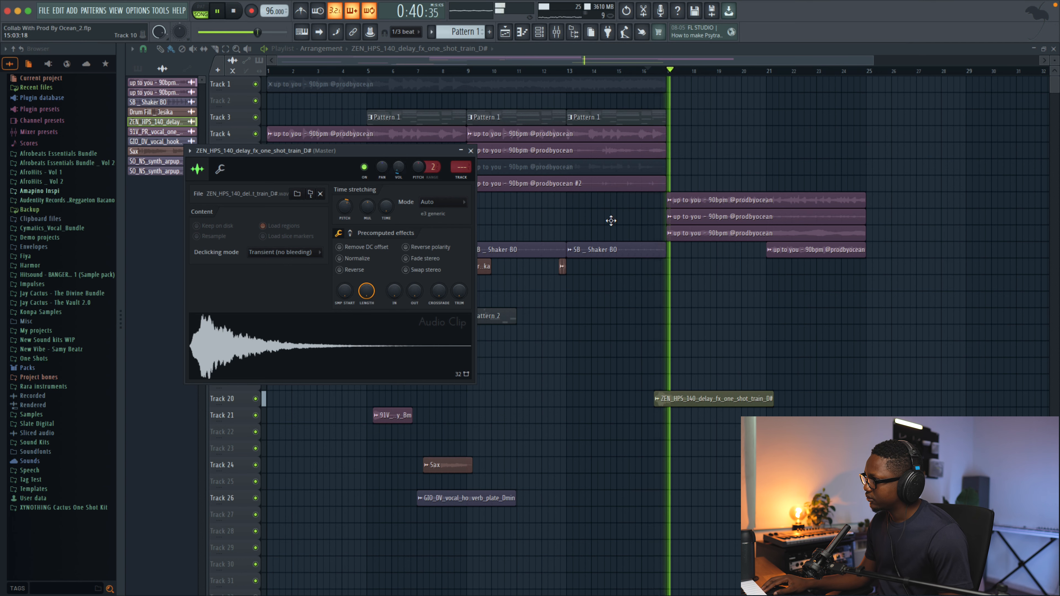
pyautogui.press('space')
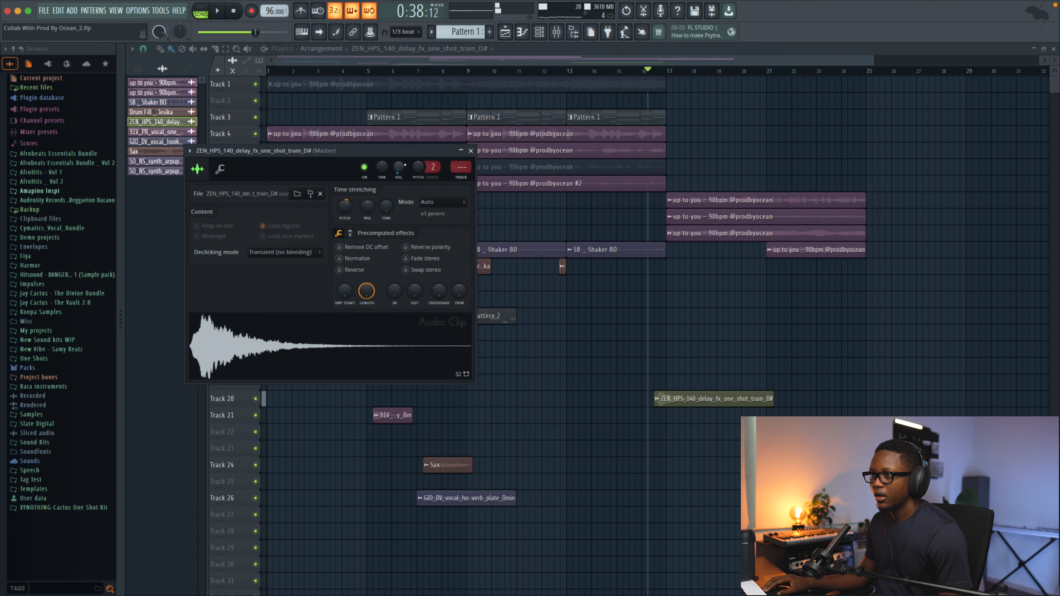
# - Add the FX _ Calm Down sample from the Kazaa | Ampiano Fx folder to track 21 at bar 17
pyautogui.click(73, 156)
pyautogui.click(50, 182)
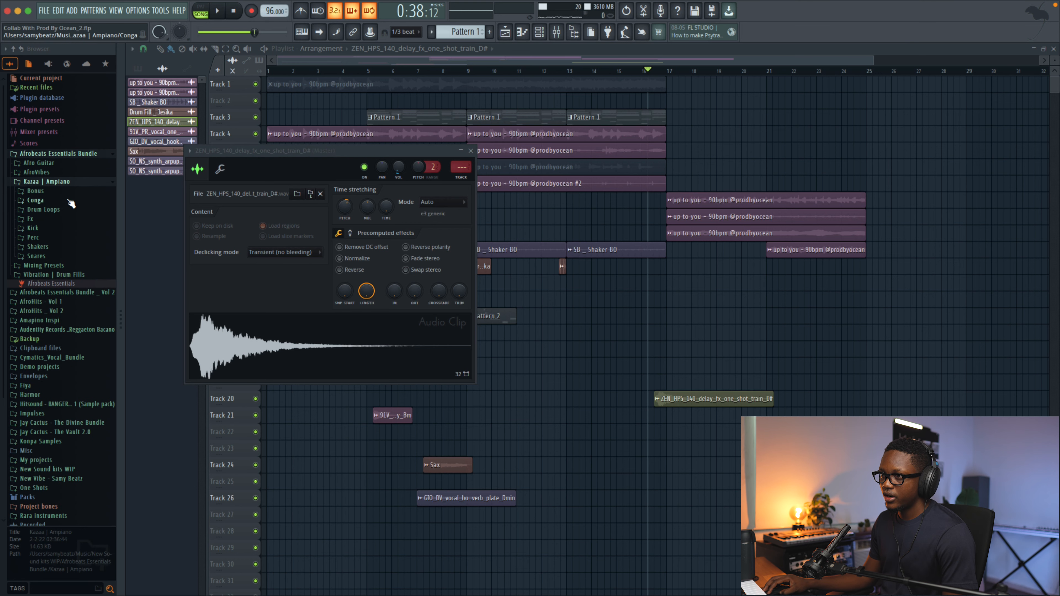
pyautogui.click(32, 219)
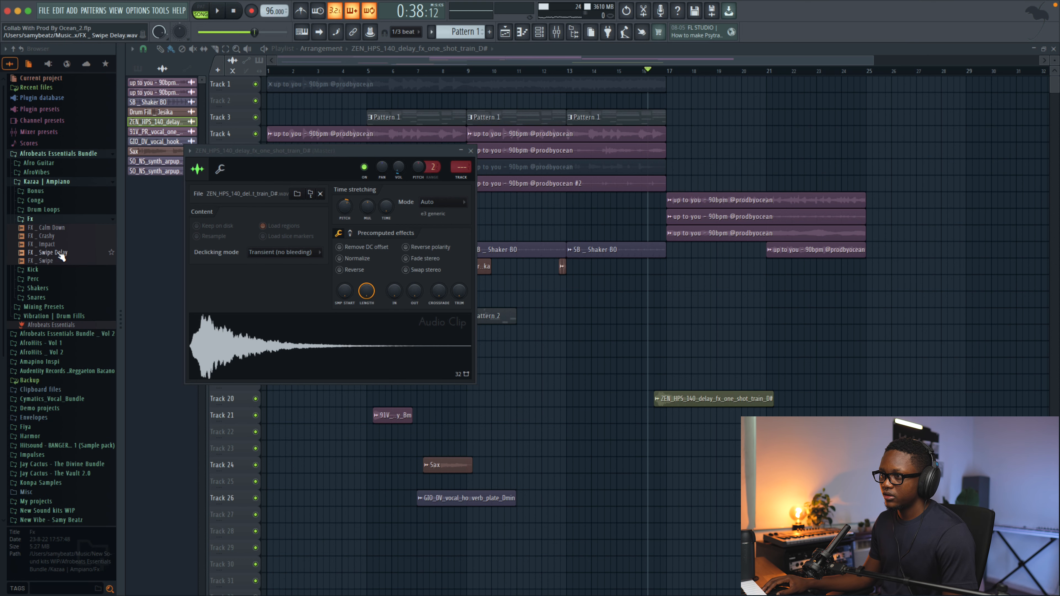
pyautogui.click(52, 228)
pyautogui.moveTo(714, 437); pyautogui.dragTo(684, 424)
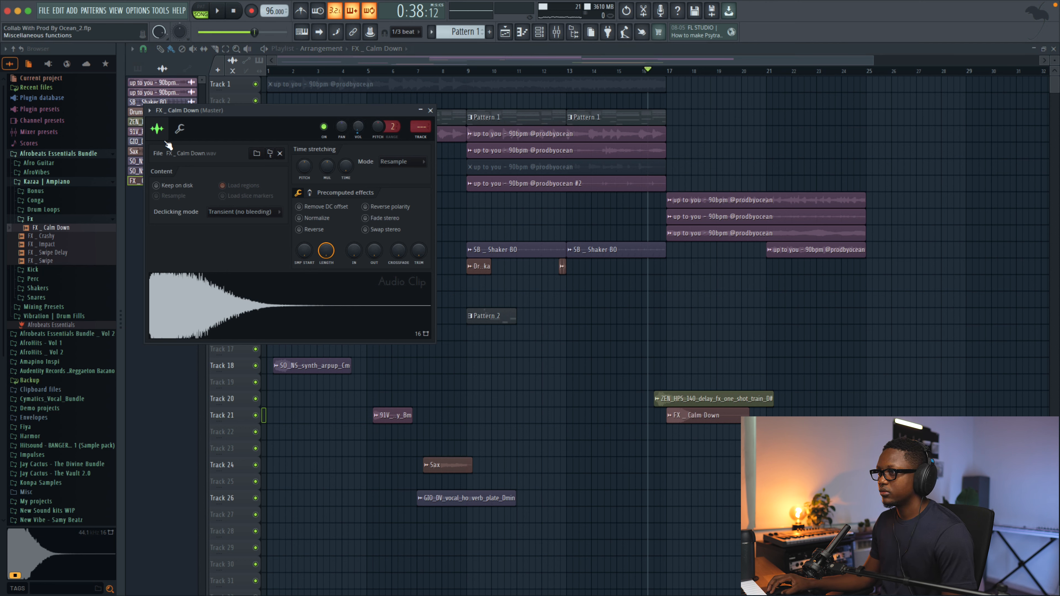
# - Play the transition into bar 17 and lower the FX _ Calm Down channel's volume multiplier to about 44%
pyautogui.press('space')
pyautogui.click(180, 129)
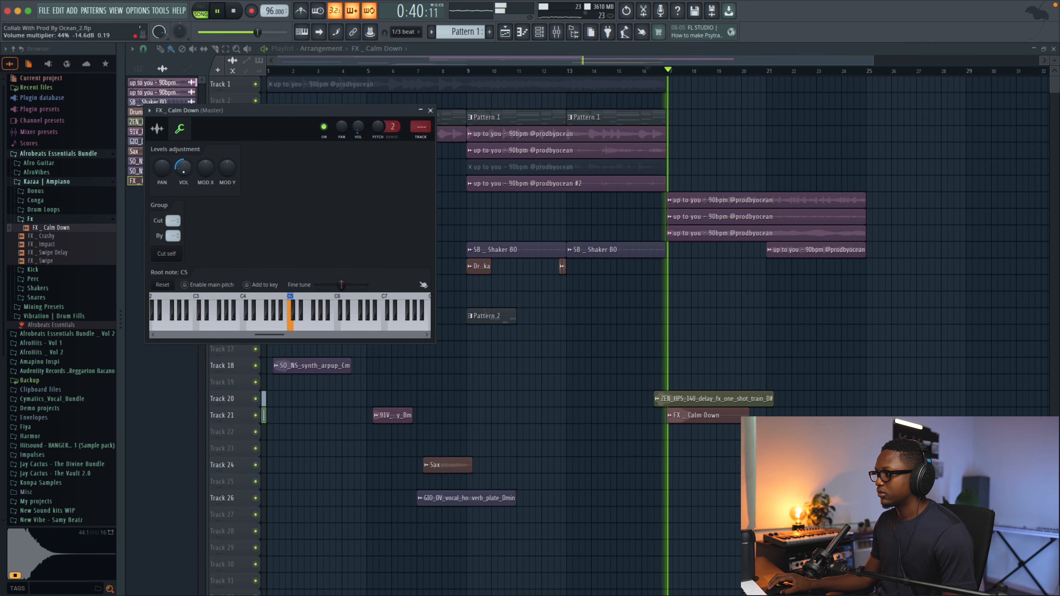
pyautogui.click(430, 111)
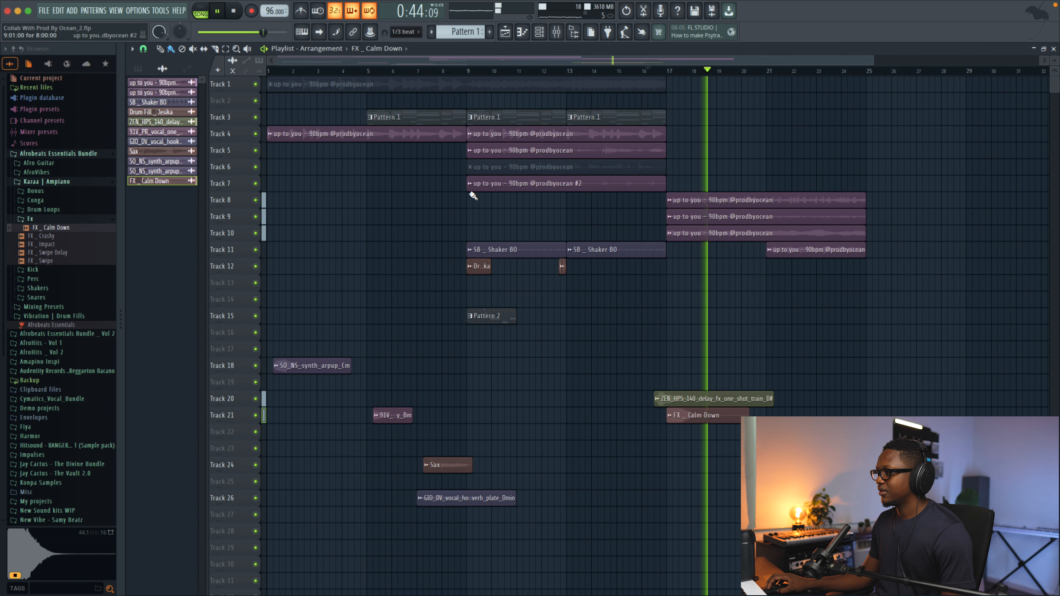
# - Shift the shaker clips to track 12 and the drum fills to track 13, and copy one shaker clip to bar 21
pyautogui.moveTo(617, 286); pyautogui.dragTo(497, 254)
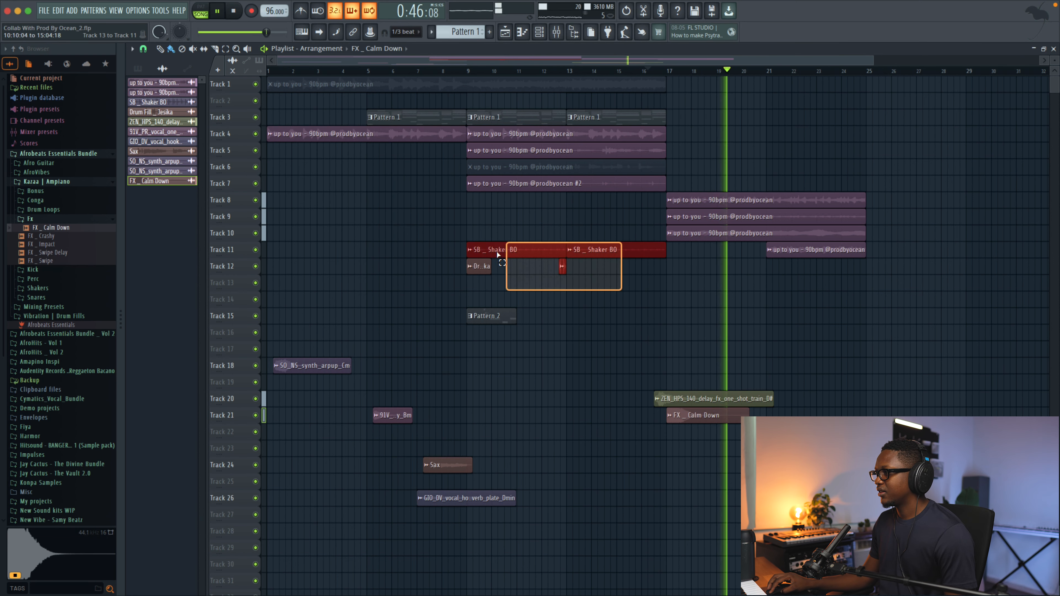
pyautogui.moveTo(593, 252); pyautogui.dragTo(793, 261)
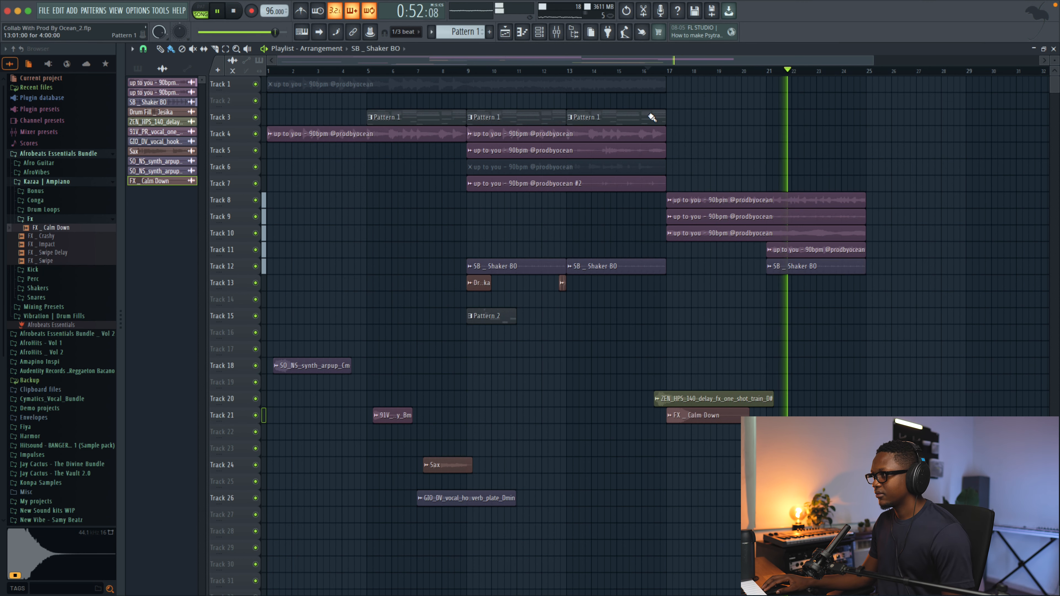
pyautogui.press('space')
# - Add the Crash _ Rev sample from the AfroHits - Vol 1 Crash folder to track 17 near bar 16, open its channel settings and play it
pyautogui.scroll(-2, 50, 255)
pyautogui.scroll(-3, 49, 253)
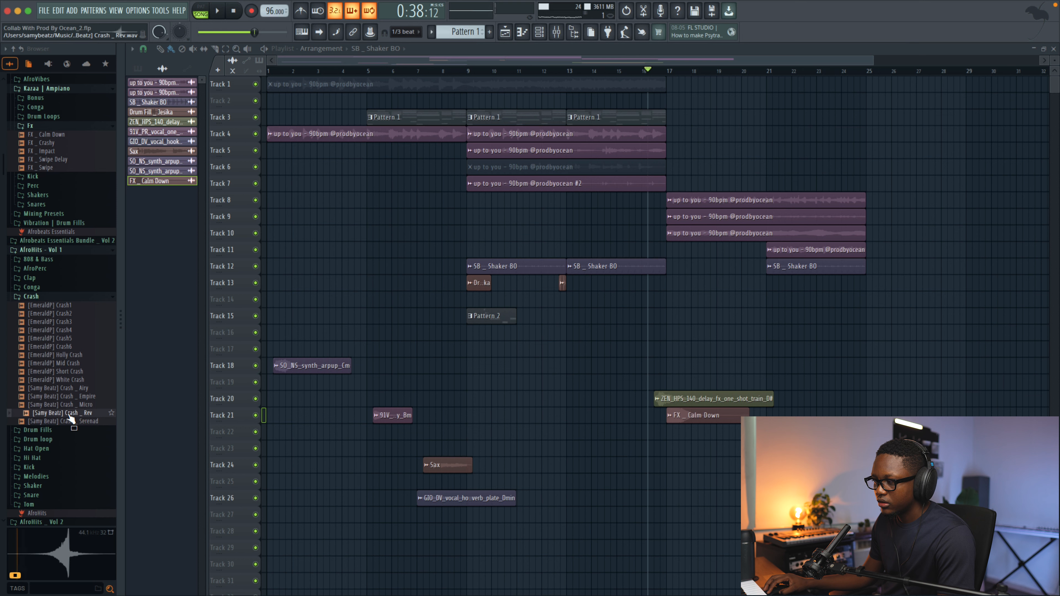
pyautogui.moveTo(688, 371); pyautogui.dragTo(671, 351)
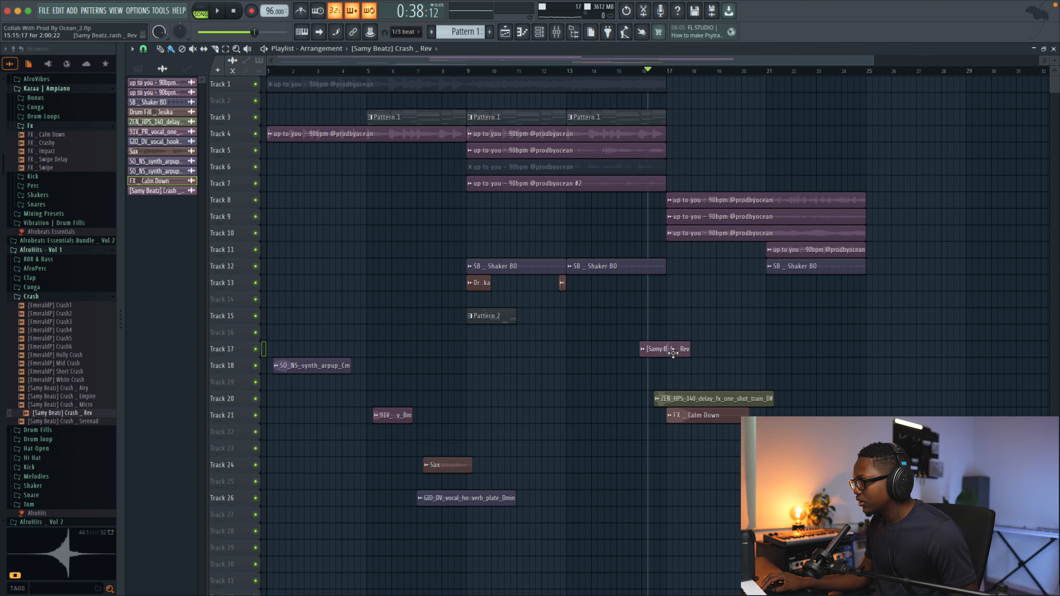
pyautogui.doubleClick(668, 350)
pyautogui.press('space')
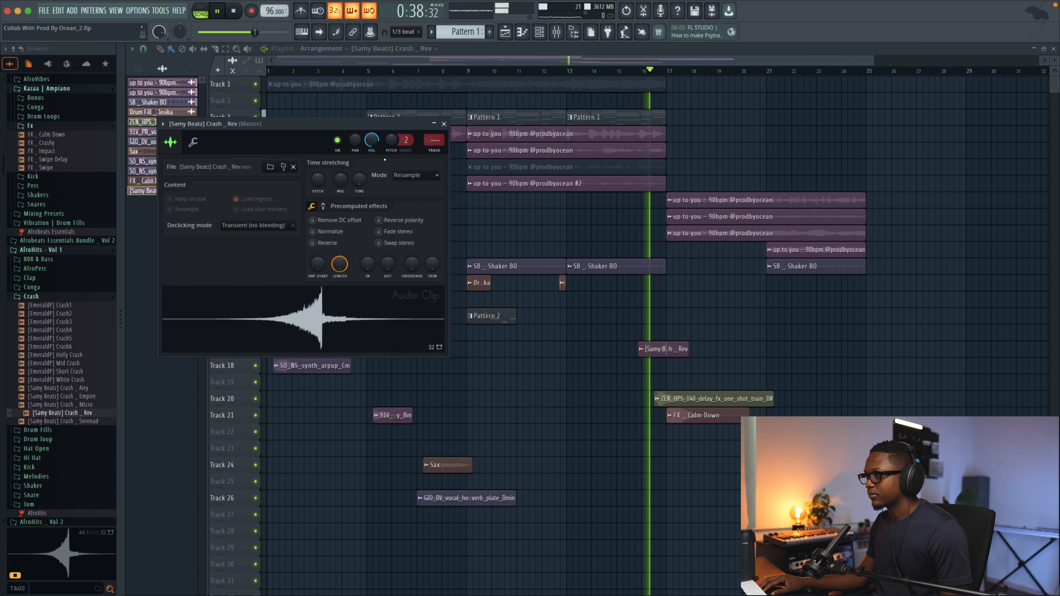